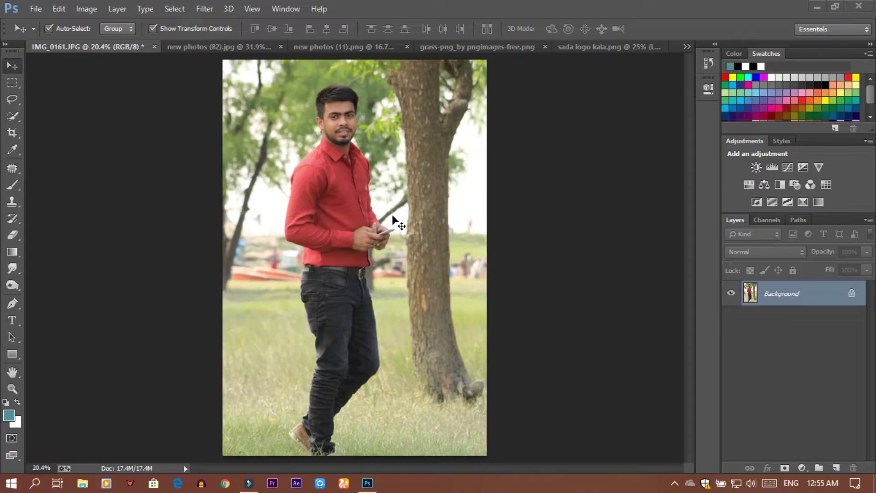
Step: Look over the new photos (82), plant, grass and logo images, then return to IMG_0161.JPG
{"action": "left_click", "coordinate": [229, 48]}
{"action": "left_click", "coordinate": [403, 48]}
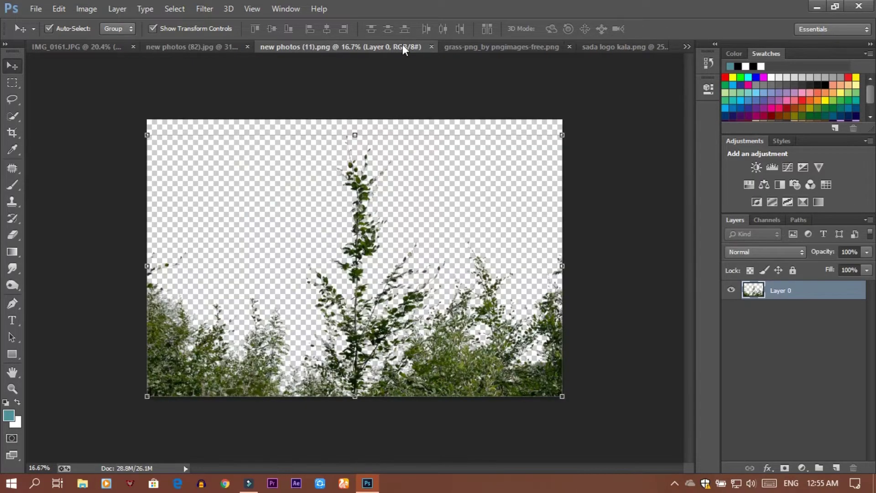
{"action": "left_click", "coordinate": [469, 48]}
{"action": "left_click", "coordinate": [593, 46]}
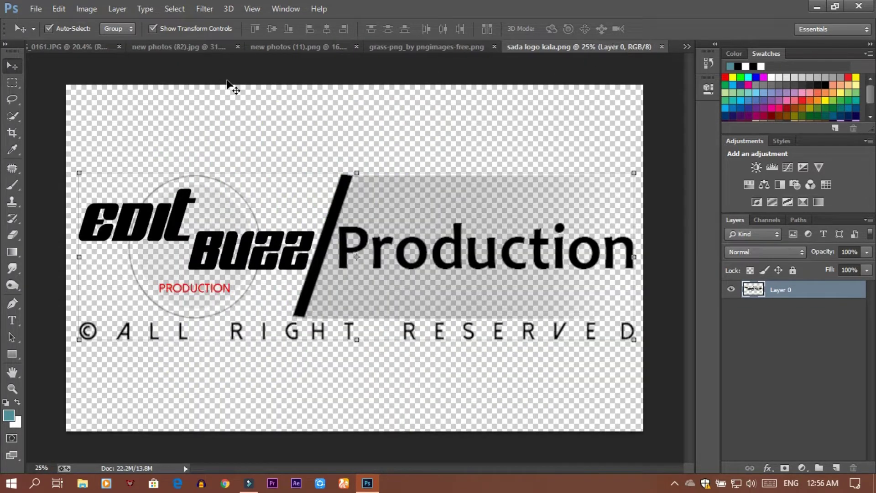
{"action": "left_click", "coordinate": [70, 48]}
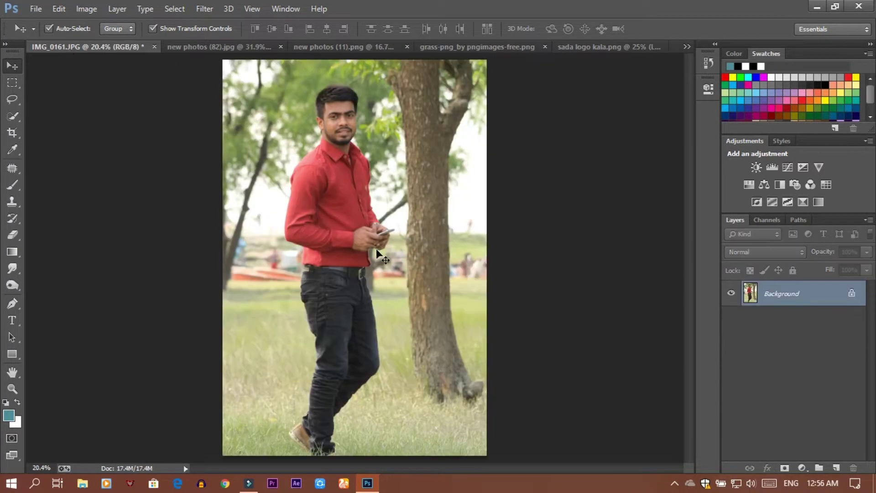
Step: In the Camera Raw filter, set Contrast -27, Temperature +8, Shadows +19 and Blacks -30, and add Clarity
{"action": "left_click", "coordinate": [202, 9]}
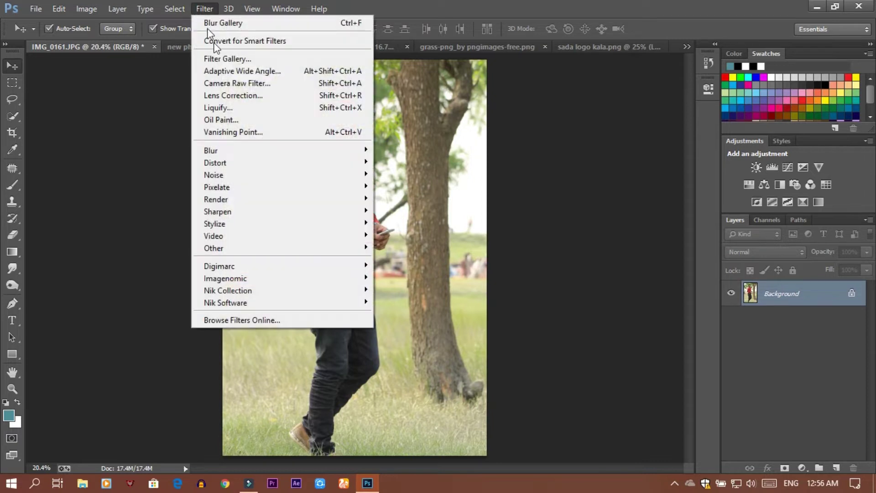
{"action": "left_click", "coordinate": [232, 84]}
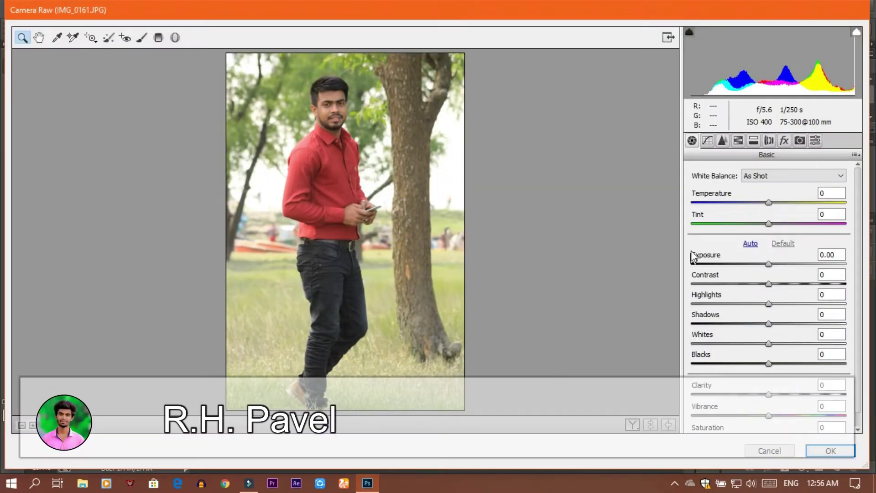
{"action": "left_click_drag", "start_coordinate": [769, 285], "coordinate": [749, 285]}
{"action": "left_click_drag", "start_coordinate": [768, 202], "coordinate": [776, 208]}
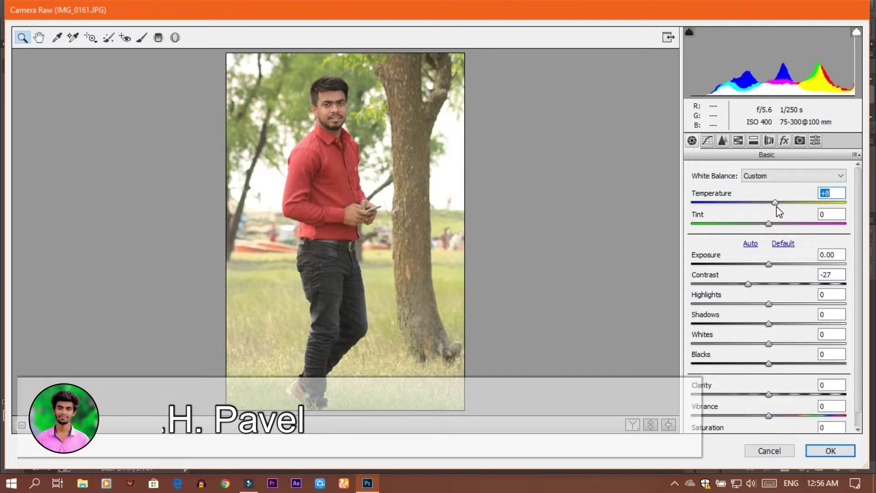
{"action": "left_click_drag", "start_coordinate": [769, 324], "coordinate": [785, 325]}
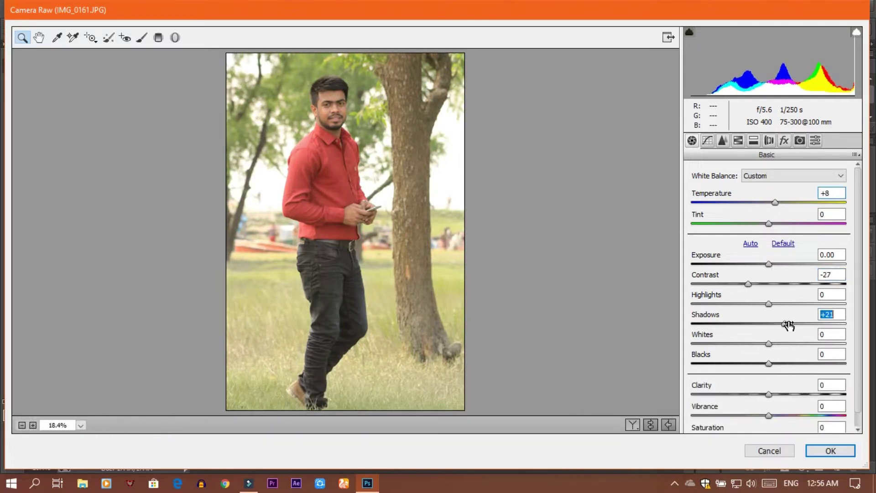
{"action": "left_click_drag", "start_coordinate": [769, 364], "coordinate": [747, 364]}
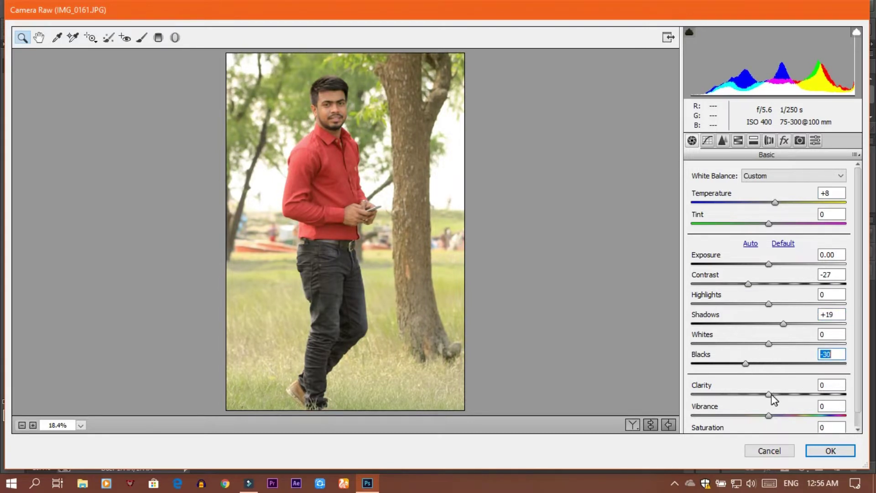
{"action": "mouse_move", "coordinate": [772, 396]}
{"action": "left_mouse_down"}
{"action": "mouse_move", "coordinate": [801, 396]}
{"action": "mouse_move", "coordinate": [788, 395]}
{"action": "left_mouse_up"}
Step: Add a tone-curve midpoint to brighten the midtones slightly
{"action": "left_click", "coordinate": [708, 142]}
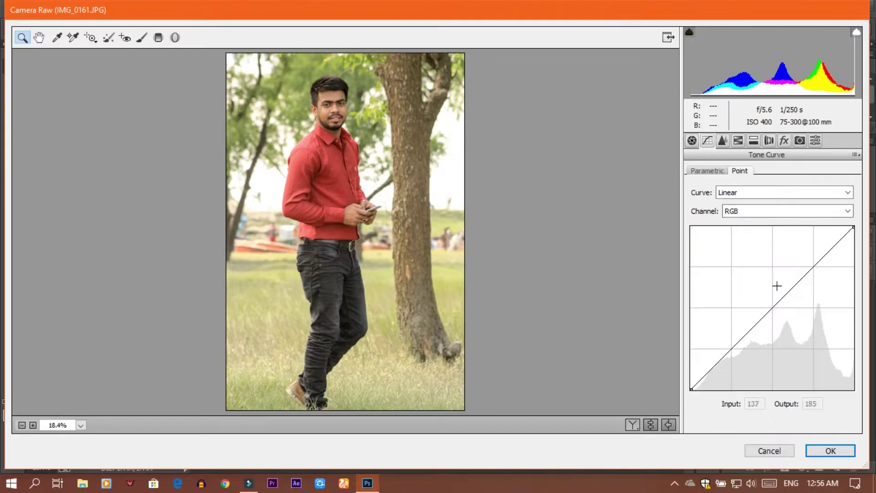
{"action": "left_click_drag", "start_coordinate": [773, 304], "coordinate": [771, 303]}
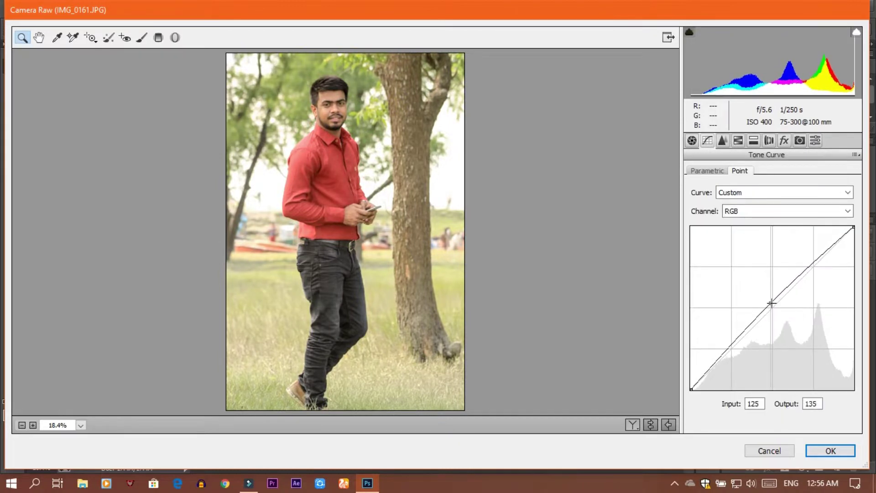
{"action": "left_click", "coordinate": [736, 142]}
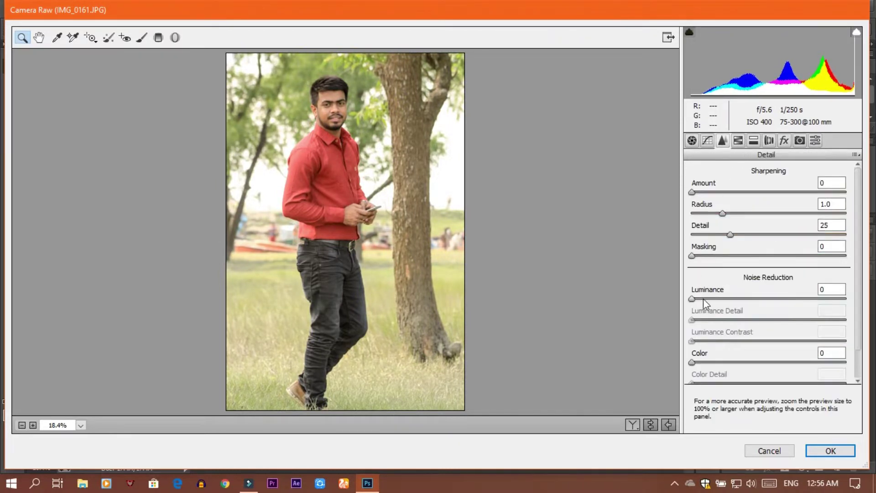
Step: Boost Reds saturation to +83, ease Oranges to -18, lighten Blacks slightly, and apply Camera Raw
{"action": "left_click", "coordinate": [704, 299]}
{"action": "left_click", "coordinate": [738, 141]}
{"action": "mouse_move", "coordinate": [773, 232]}
{"action": "left_mouse_down"}
{"action": "mouse_move", "coordinate": [808, 232]}
{"action": "mouse_move", "coordinate": [722, 275]}
{"action": "mouse_move", "coordinate": [750, 287]}
{"action": "left_mouse_up"}
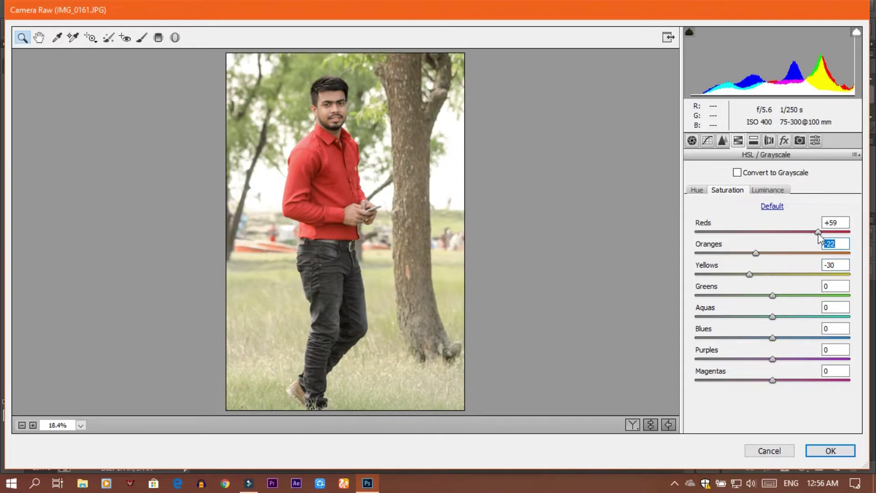
{"action": "left_click_drag", "start_coordinate": [818, 233], "coordinate": [833, 237]}
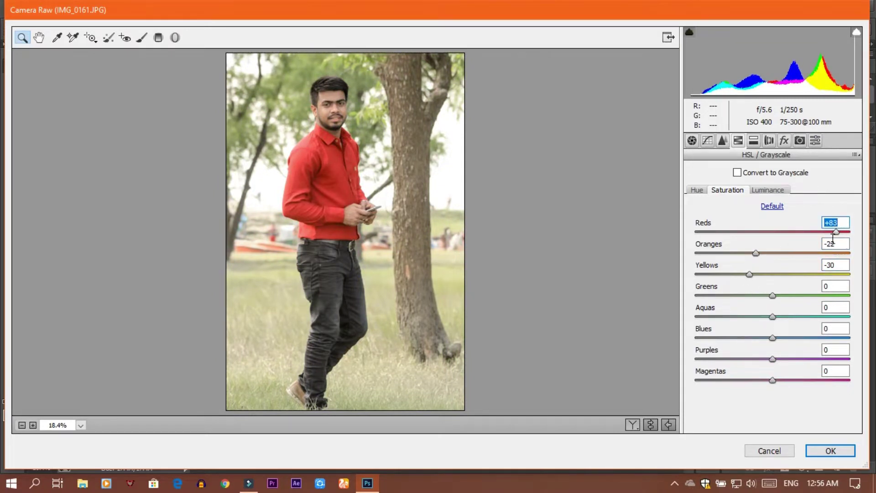
{"action": "left_click_drag", "start_coordinate": [756, 253], "coordinate": [762, 254]}
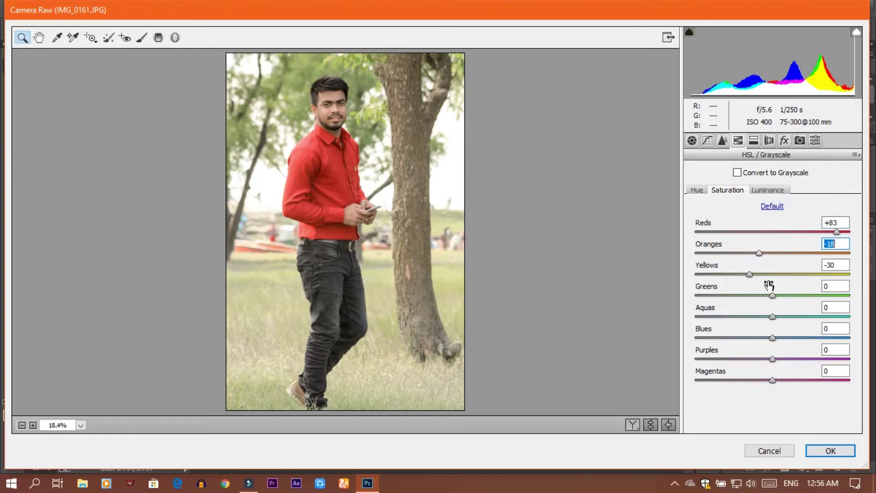
{"action": "left_click", "coordinate": [693, 141]}
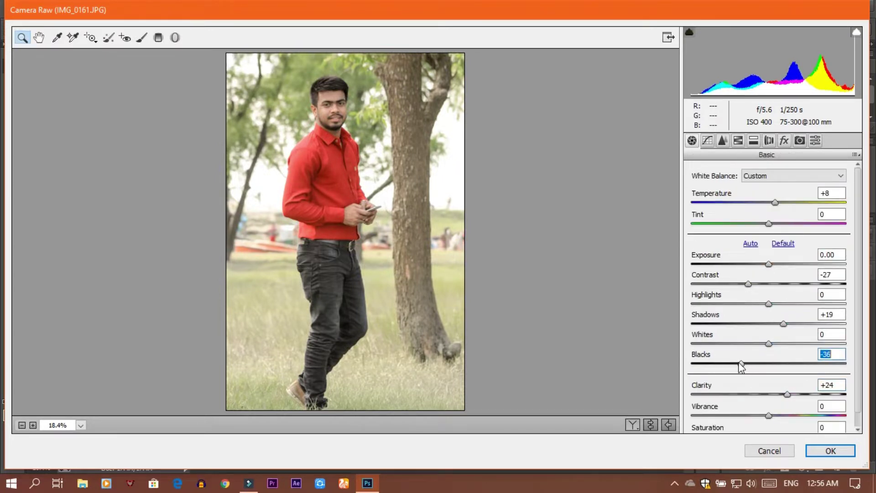
{"action": "left_click_drag", "start_coordinate": [736, 361], "coordinate": [738, 362]}
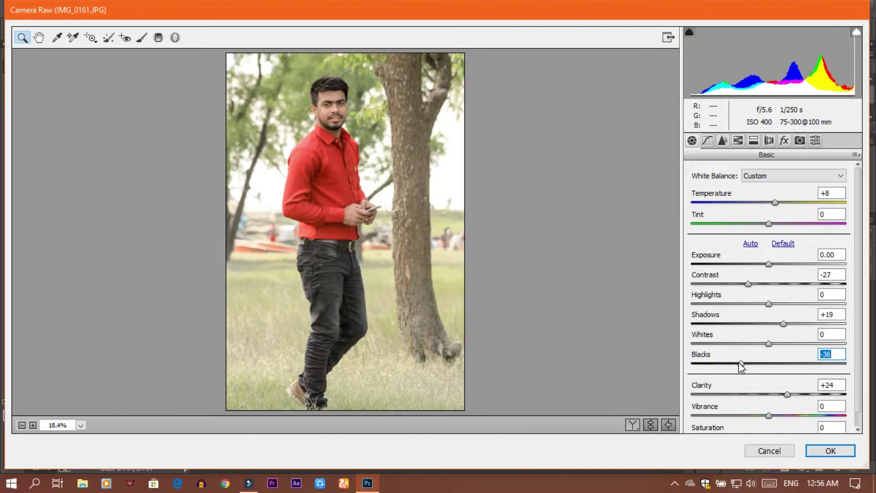
{"action": "left_click", "coordinate": [819, 452]}
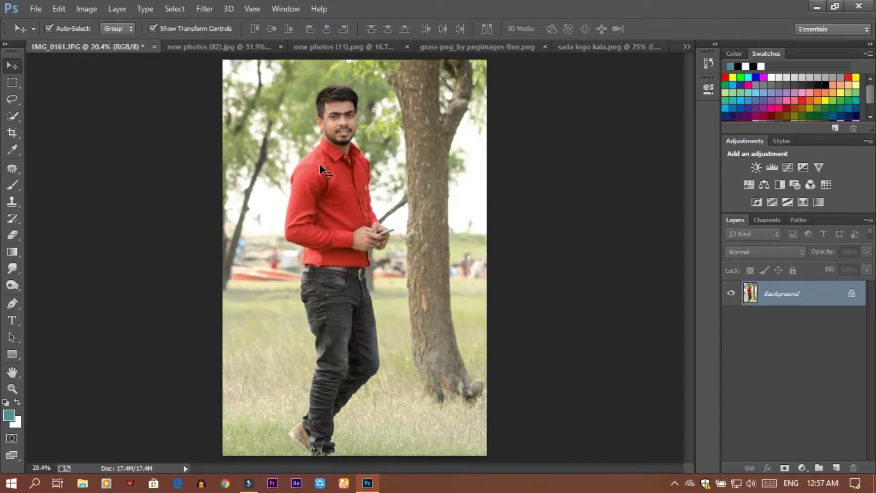
{"action": "key", "text": "ctrl+plus"}
{"action": "key", "text": "ctrl+plus"}
{"action": "key", "text": "ctrl+plus"}
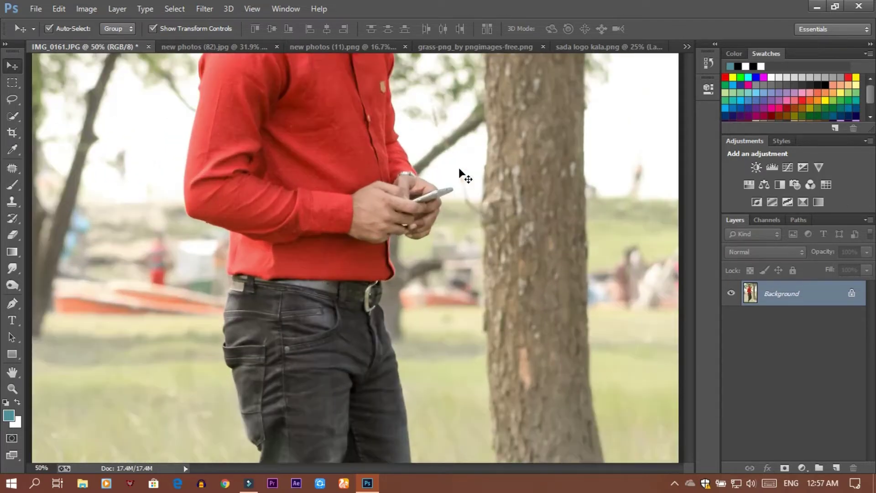
{"action": "scroll", "coordinate": [459, 173], "scroll_direction": "up", "scroll_amount": 5}
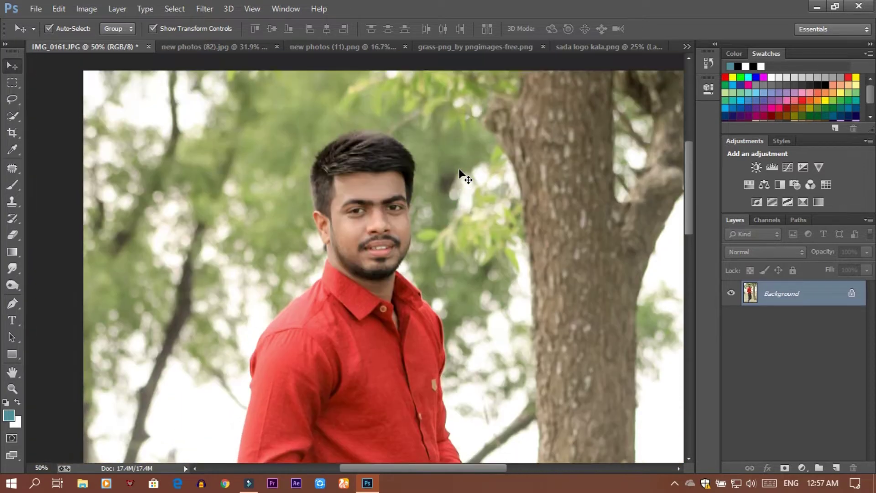
{"action": "key", "text": "ctrl+plus"}
{"action": "key", "text": "ctrl+plus"}
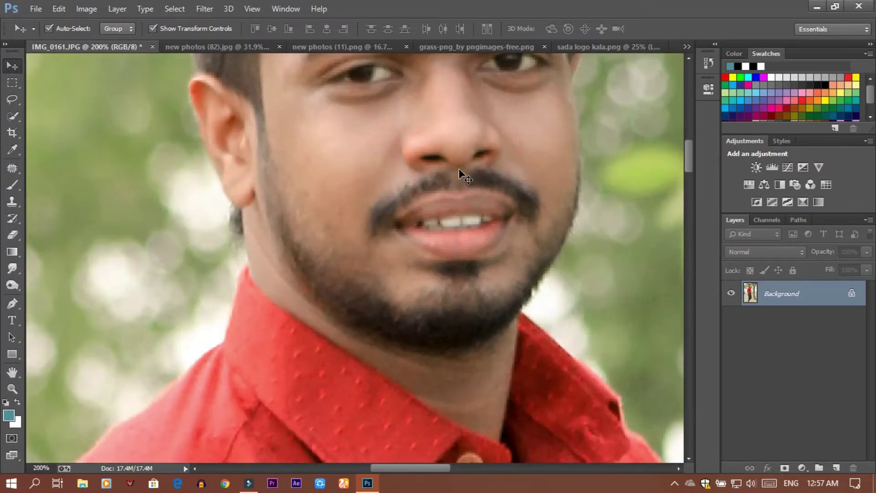
{"action": "key", "text": "ctrl+plus"}
{"action": "key", "text": "ctrl+minus"}
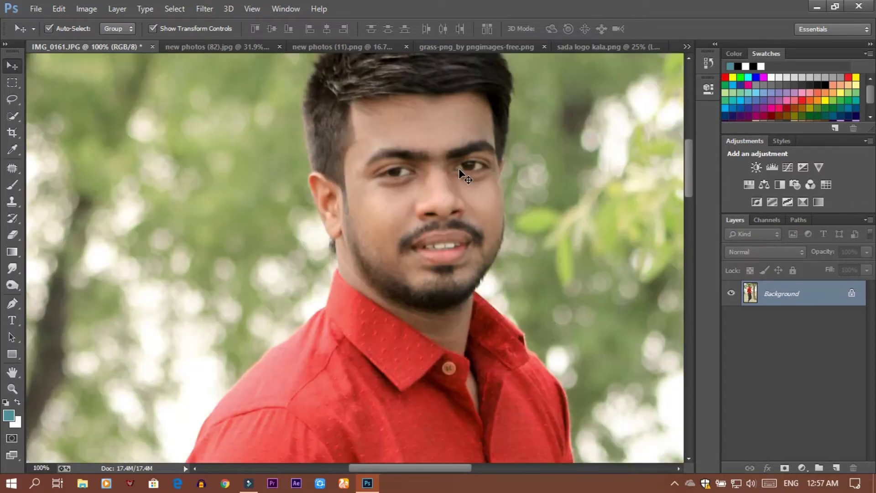
{"action": "scroll", "coordinate": [458, 169], "scroll_direction": "up", "scroll_amount": 2}
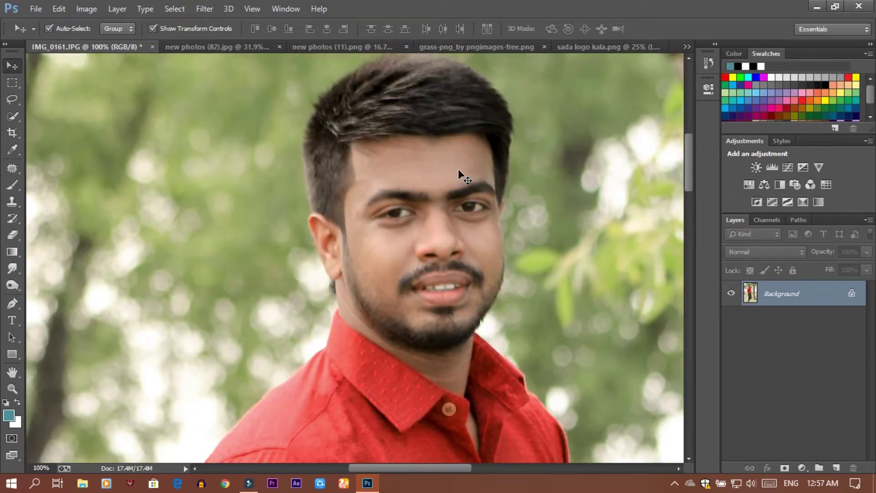
{"action": "key", "text": "ctrl+0"}
Step: Quick-select the man's body, lower leg, shoe and face
{"action": "key", "text": "w"}
{"action": "mouse_move", "coordinate": [338, 114]}
{"action": "left_mouse_down"}
{"action": "mouse_move", "coordinate": [359, 352]}
{"action": "mouse_move", "coordinate": [327, 391]}
{"action": "left_mouse_up"}
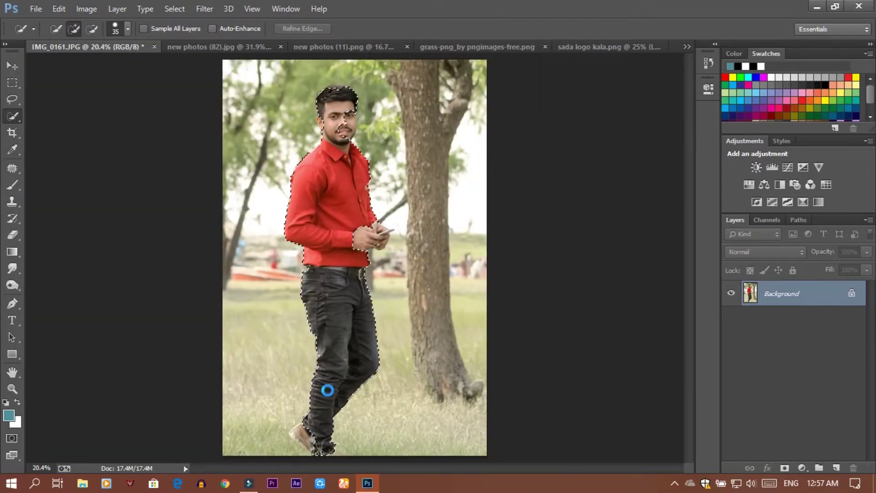
{"action": "left_click", "coordinate": [313, 444]}
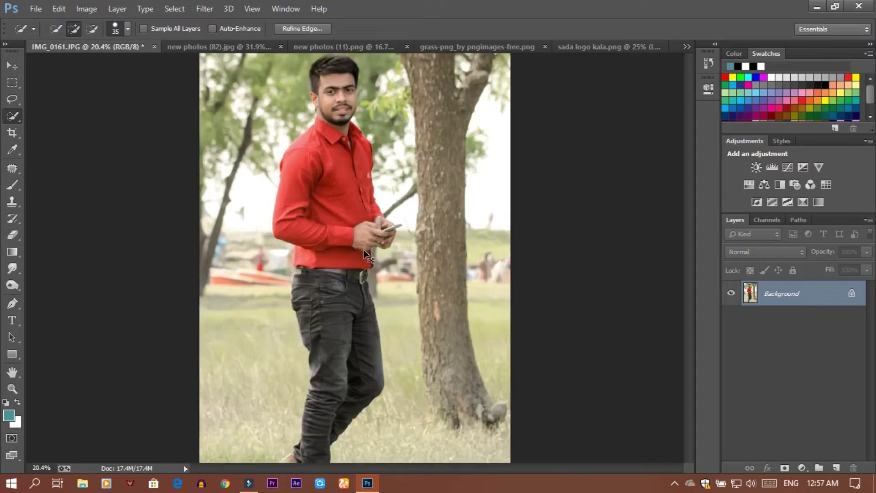
{"action": "scroll", "coordinate": [286, 236], "scroll_direction": "up", "scroll_amount": 4}
{"action": "scroll", "coordinate": [347, 312], "scroll_direction": "right", "scroll_amount": 4}
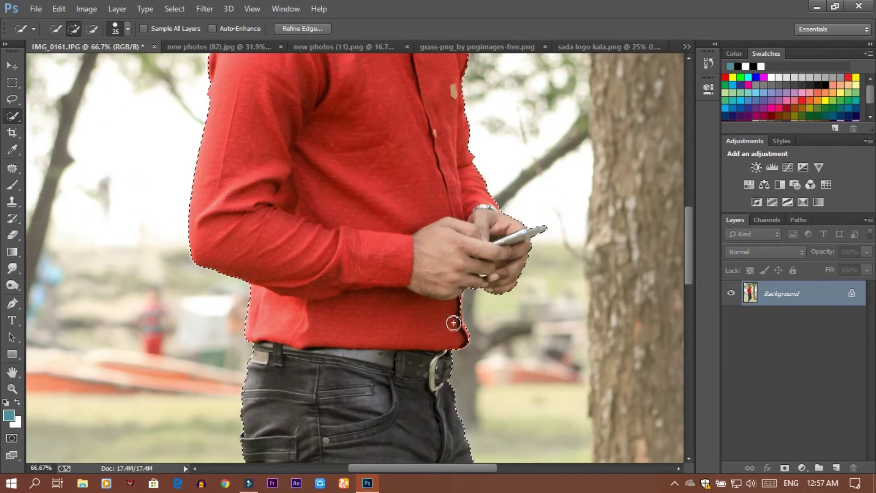
{"action": "scroll", "coordinate": [333, 198], "scroll_direction": "up", "scroll_amount": 10}
{"action": "scroll", "coordinate": [333, 198], "scroll_direction": "left", "scroll_amount": 3}
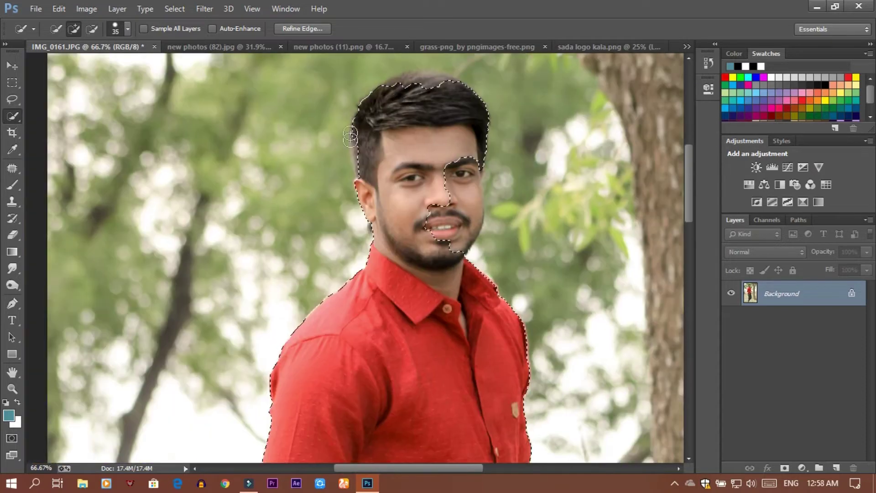
{"action": "left_click_drag", "start_coordinate": [371, 152], "coordinate": [454, 212]}
{"action": "key", "text": "ctrl+plus"}
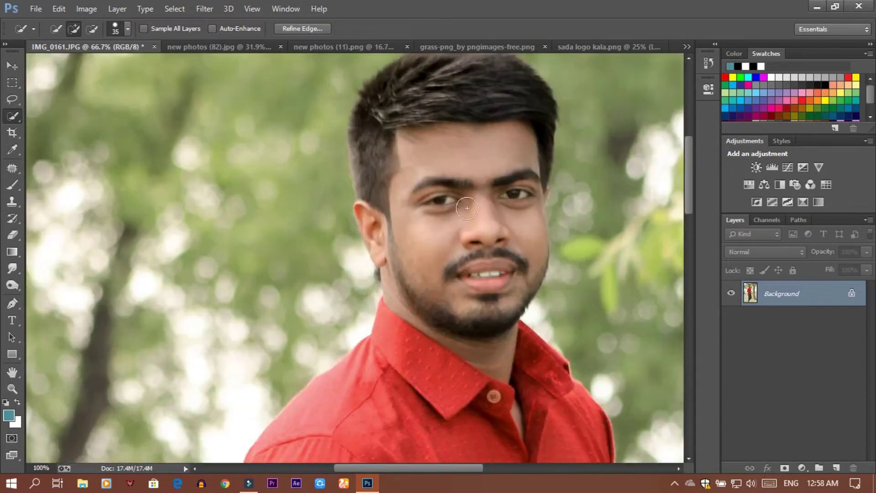
{"action": "scroll", "coordinate": [454, 212], "scroll_direction": "right", "scroll_amount": 1}
{"action": "key", "text": "l"}
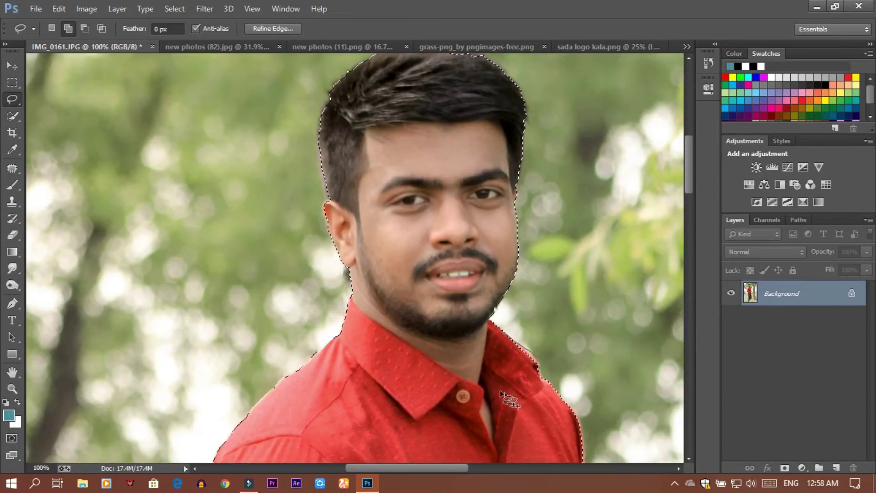
Step: With the Lasso, add the phone's top edge and trim along its bottom edge
{"action": "scroll", "coordinate": [410, 191], "scroll_direction": "up", "scroll_amount": 3}
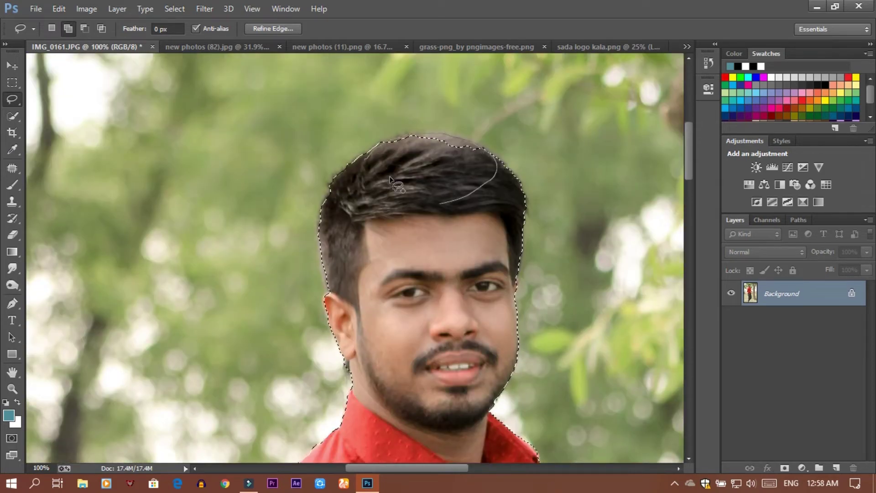
{"action": "scroll", "coordinate": [506, 207], "scroll_direction": "down", "scroll_amount": 3}
{"action": "scroll", "coordinate": [550, 263], "scroll_direction": "down", "scroll_amount": 4}
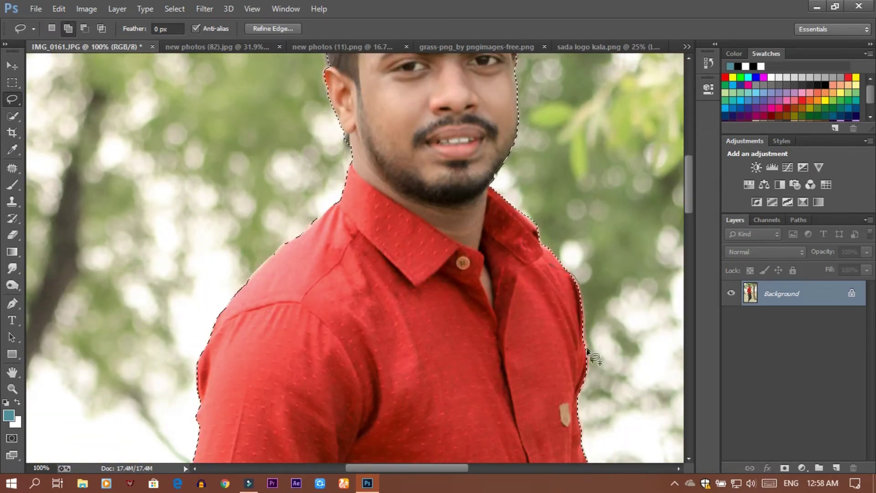
{"action": "scroll", "coordinate": [486, 276], "scroll_direction": "down", "scroll_amount": 5}
{"action": "scroll", "coordinate": [485, 275], "scroll_direction": "up", "scroll_amount": 2}
{"action": "scroll", "coordinate": [489, 284], "scroll_direction": "up", "scroll_amount": 5}
{"action": "scroll", "coordinate": [531, 213], "scroll_direction": "up", "scroll_amount": 3}
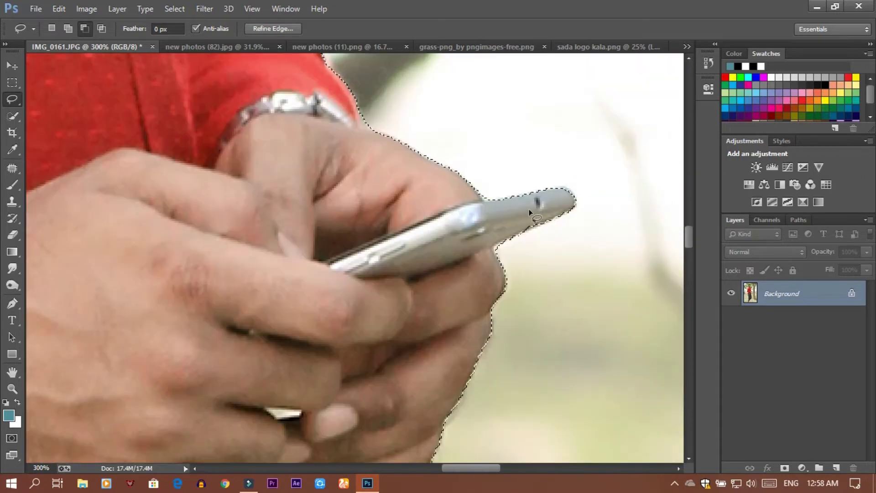
{"action": "key", "text": "shift"}
{"action": "left_click_drag", "start_coordinate": [529, 212], "coordinate": [515, 197]}
{"action": "left_click_drag", "start_coordinate": [570, 194], "coordinate": [499, 207]}
Step: Subtract from the selection along the belt and down the side of the jeans
{"action": "key", "text": "alt"}
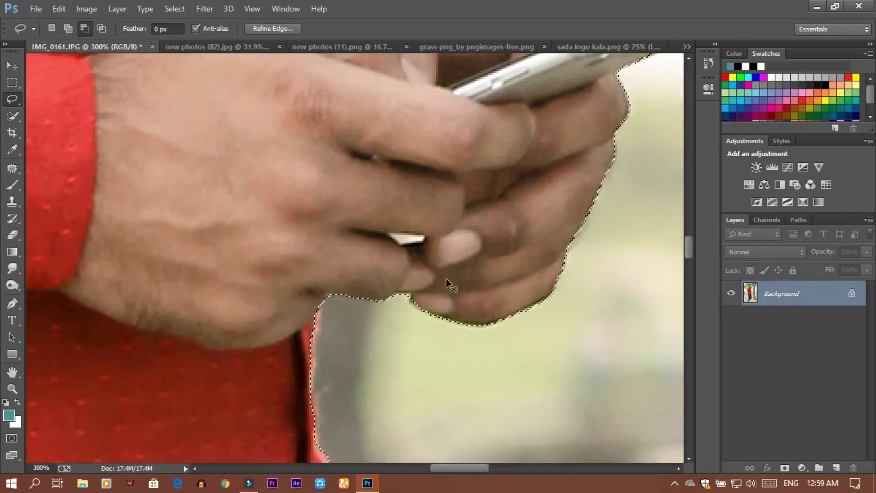
{"action": "scroll", "coordinate": [479, 214], "scroll_direction": "down", "scroll_amount": 4}
{"action": "scroll", "coordinate": [457, 232], "scroll_direction": "left", "scroll_amount": 4}
{"action": "scroll", "coordinate": [449, 235], "scroll_direction": "down", "scroll_amount": 2}
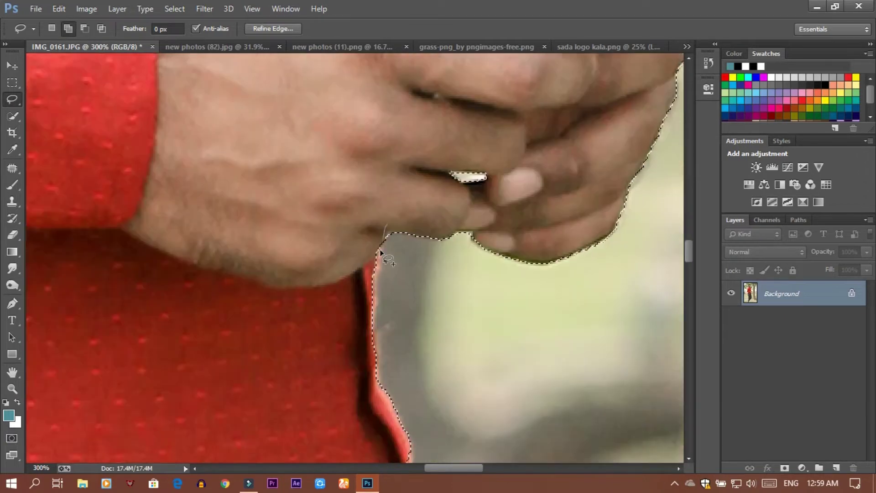
{"action": "scroll", "coordinate": [348, 196], "scroll_direction": "down", "scroll_amount": 4}
{"action": "scroll", "coordinate": [391, 216], "scroll_direction": "up", "scroll_amount": 3}
{"action": "scroll", "coordinate": [375, 255], "scroll_direction": "up", "scroll_amount": 1}
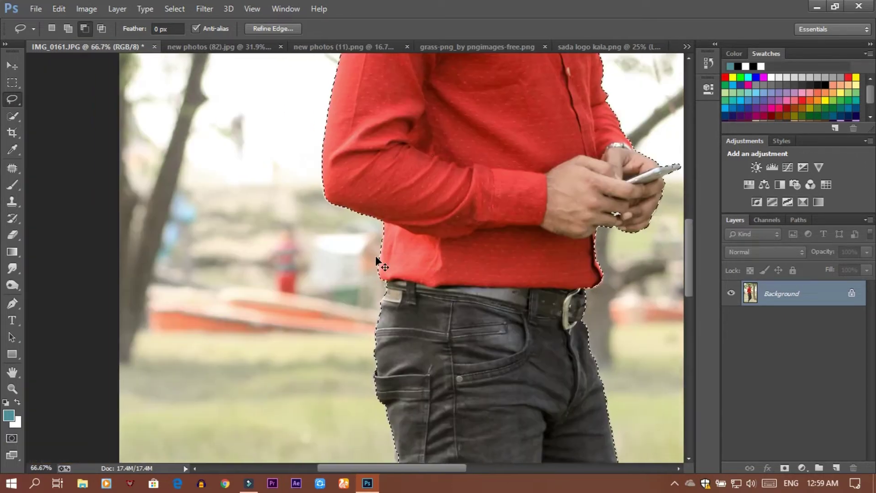
{"action": "scroll", "coordinate": [375, 255], "scroll_direction": "up", "scroll_amount": 2}
{"action": "left_click_drag", "start_coordinate": [451, 288], "coordinate": [435, 389]}
{"action": "scroll", "coordinate": [440, 396], "scroll_direction": "down", "scroll_amount": 5}
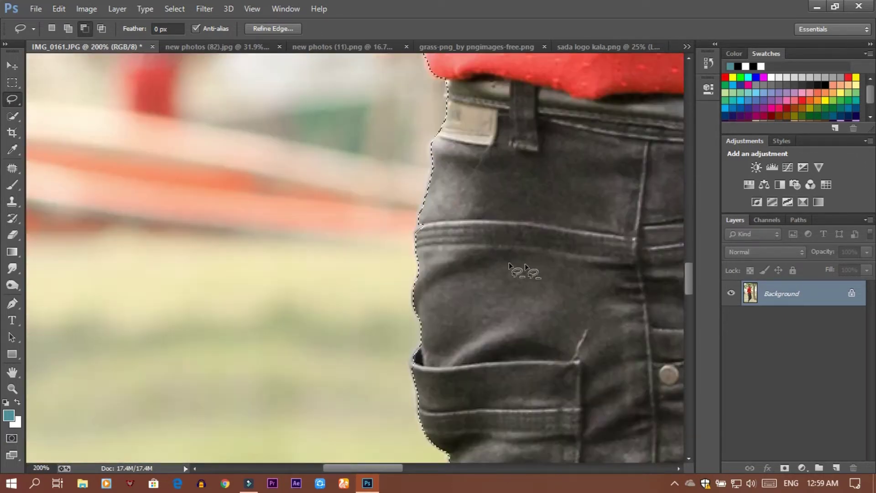
{"action": "scroll", "coordinate": [429, 319], "scroll_direction": "down", "scroll_amount": 2}
{"action": "scroll", "coordinate": [456, 273], "scroll_direction": "down", "scroll_amount": 5}
{"action": "scroll", "coordinate": [505, 218], "scroll_direction": "right", "scroll_amount": 2}
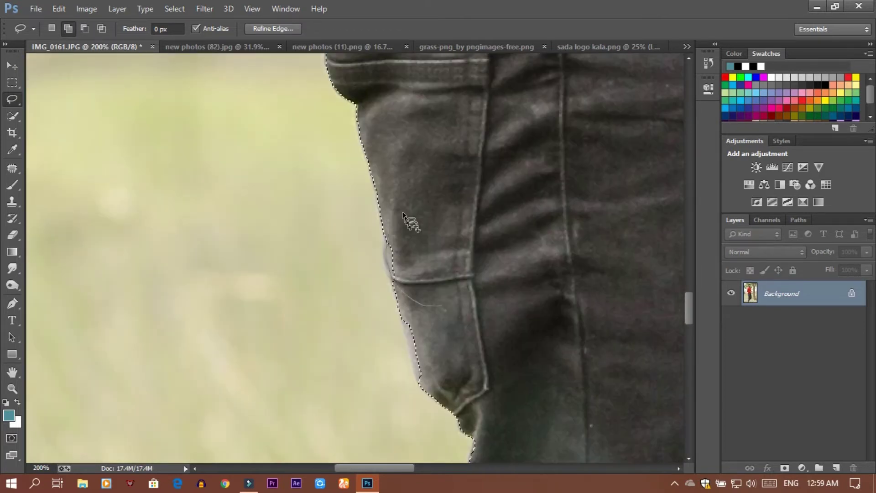
{"action": "scroll", "coordinate": [532, 195], "scroll_direction": "down", "scroll_amount": 2}
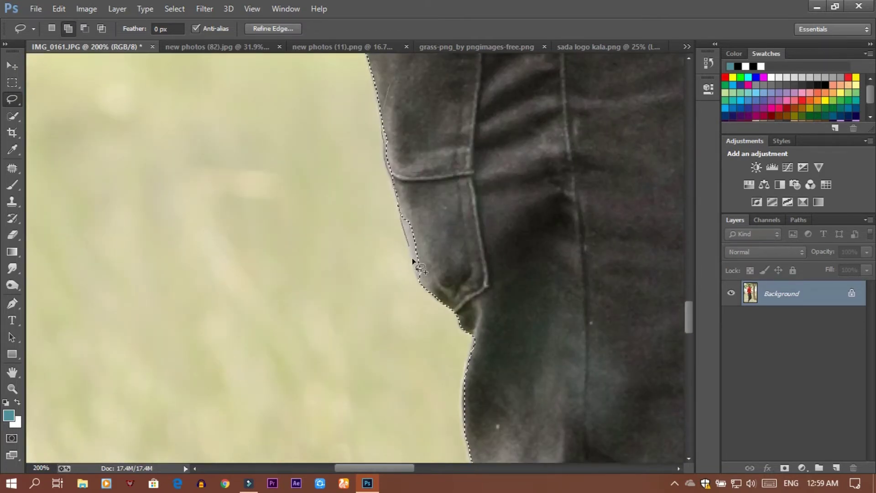
{"action": "scroll", "coordinate": [416, 264], "scroll_direction": "up", "scroll_amount": 3}
{"action": "left_click_drag", "start_coordinate": [513, 141], "coordinate": [493, 387]}
Step: Tighten the selection around the pant leg and shoe, then fit the photo in the window
{"action": "scroll", "coordinate": [544, 154], "scroll_direction": "up", "scroll_amount": 1}
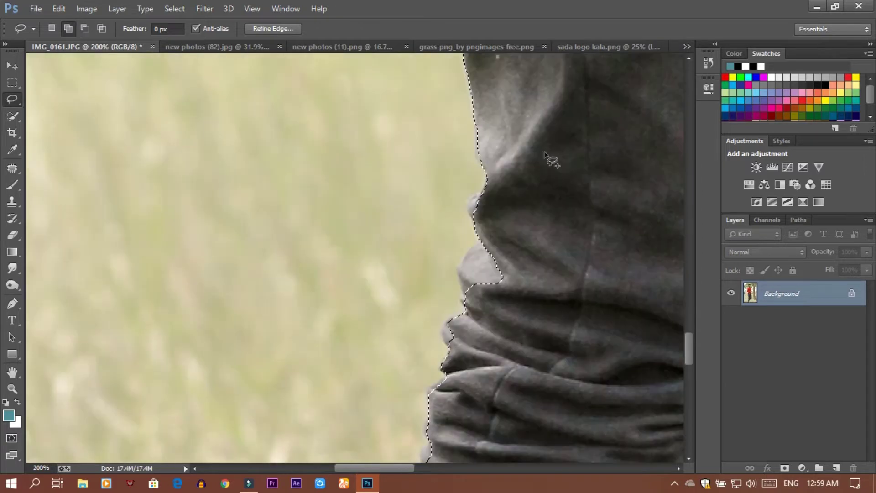
{"action": "left_click_drag", "start_coordinate": [484, 197], "coordinate": [470, 283]}
{"action": "scroll", "coordinate": [556, 159], "scroll_direction": "down", "scroll_amount": 2}
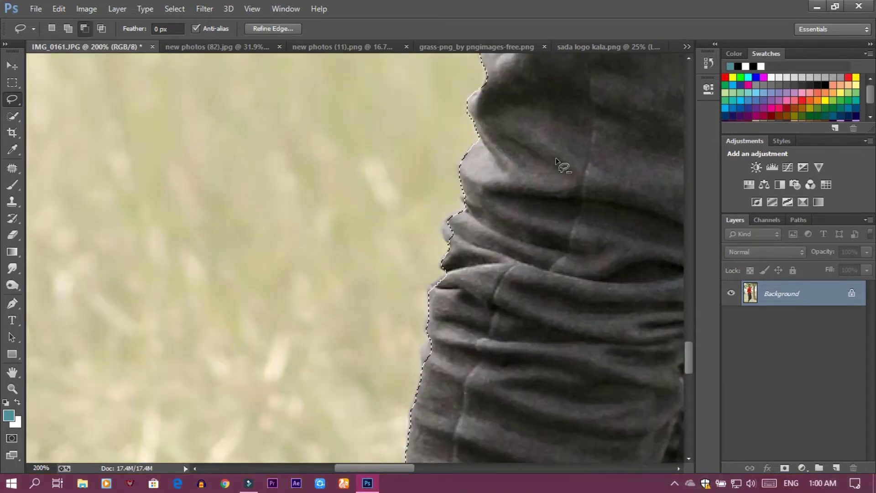
{"action": "scroll", "coordinate": [556, 159], "scroll_direction": "down", "scroll_amount": 1}
{"action": "scroll", "coordinate": [505, 171], "scroll_direction": "down", "scroll_amount": 8}
{"action": "scroll", "coordinate": [500, 122], "scroll_direction": "up", "scroll_amount": 3}
{"action": "scroll", "coordinate": [500, 122], "scroll_direction": "up", "scroll_amount": 1}
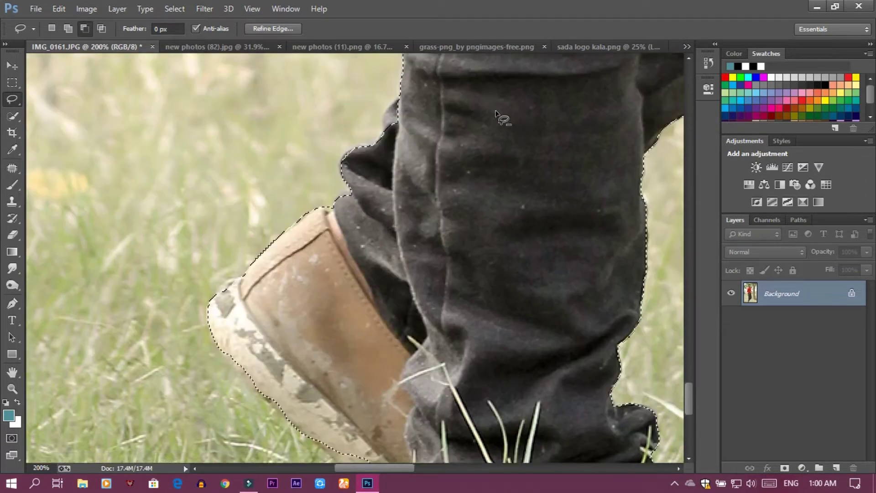
{"action": "scroll", "coordinate": [496, 112], "scroll_direction": "up", "scroll_amount": 1}
{"action": "left_click_drag", "start_coordinate": [487, 74], "coordinate": [392, 111]}
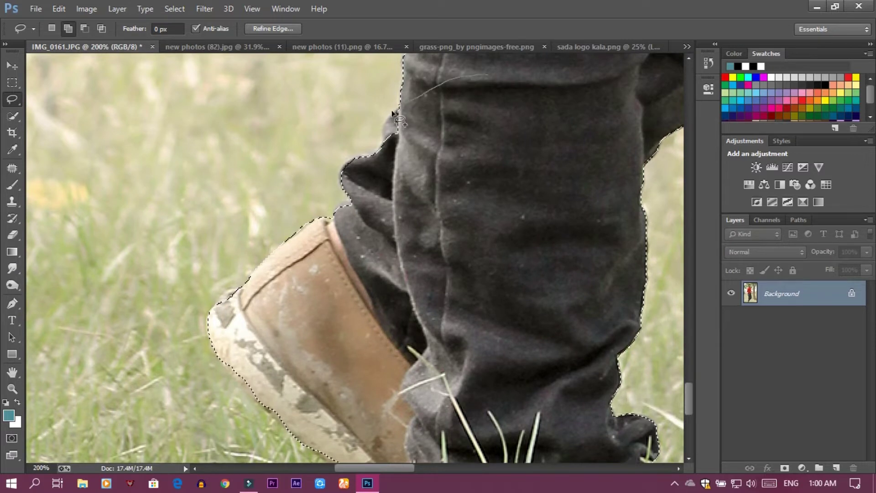
{"action": "left_click_drag", "start_coordinate": [475, 132], "coordinate": [476, 130]}
{"action": "scroll", "coordinate": [457, 154], "scroll_direction": "down", "scroll_amount": 1}
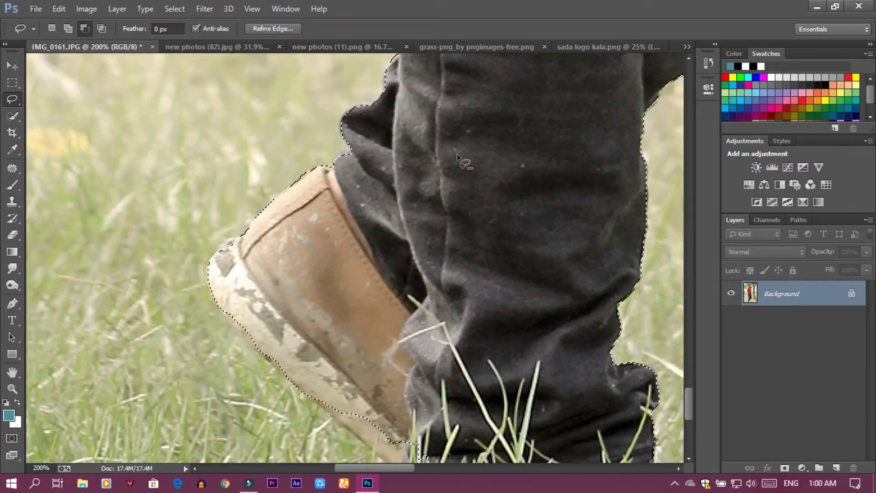
{"action": "scroll", "coordinate": [397, 241], "scroll_direction": "down", "scroll_amount": 2}
{"action": "key", "text": "shift"}
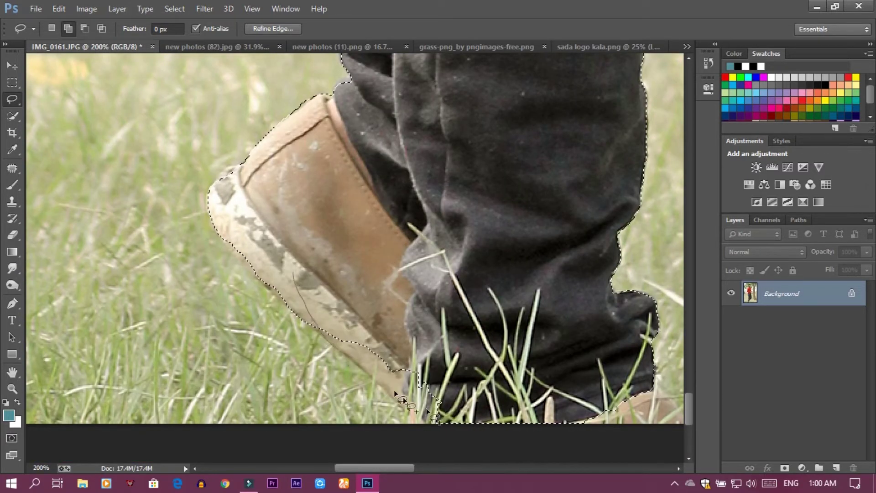
{"action": "key", "text": "ctrl+0"}
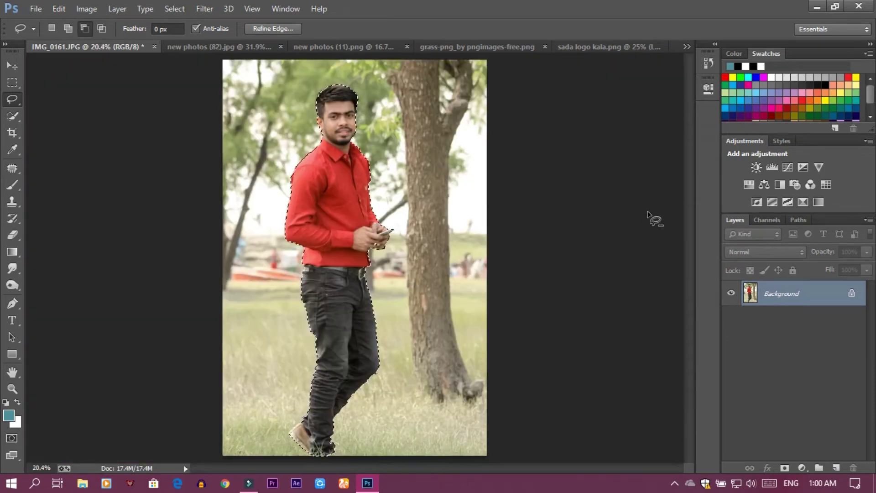
Step: Mask out the background and set the Refine Mask smoothing to 39
{"action": "left_click", "coordinate": [785, 468]}
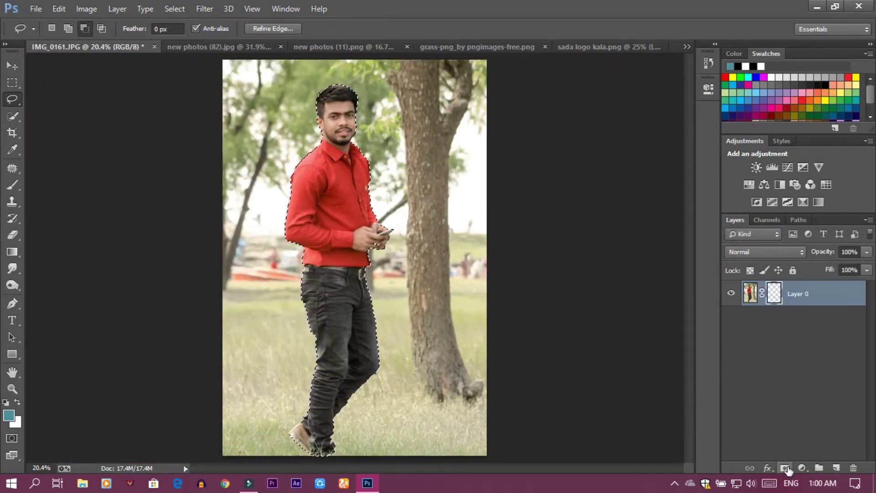
{"action": "right_click", "coordinate": [775, 297]}
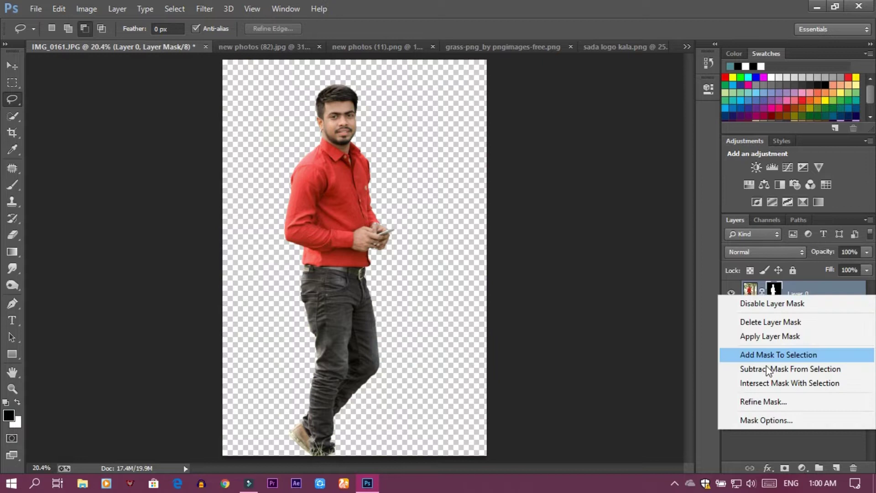
{"action": "left_click", "coordinate": [759, 399]}
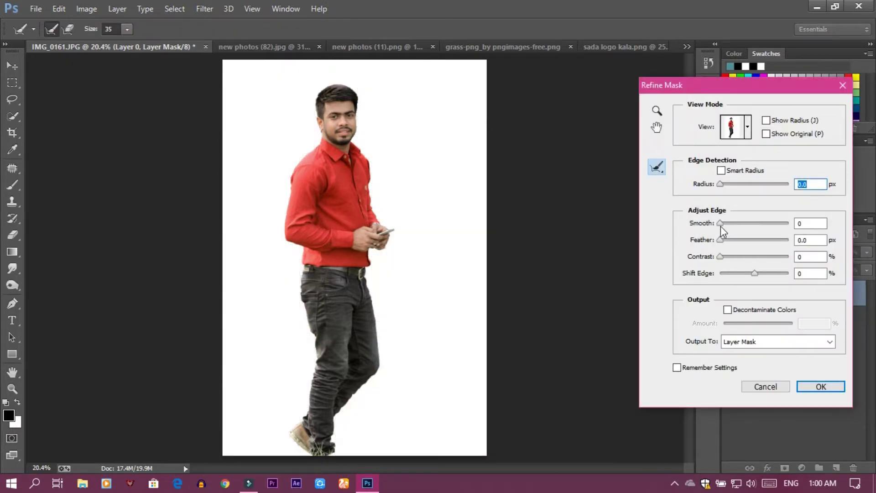
{"action": "left_click_drag", "start_coordinate": [721, 223], "coordinate": [739, 223]}
{"action": "key", "text": "ctrl+plus"}
{"action": "key", "text": "ctrl+plus"}
{"action": "key", "text": "ctrl+plus"}
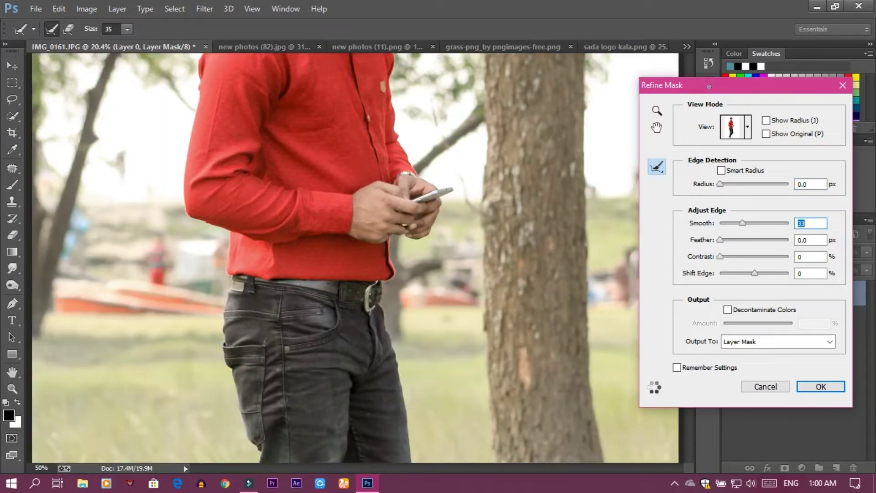
{"action": "key", "text": "ctrl+plus"}
{"action": "key", "text": "Up"}
{"action": "key", "text": "Up"}
{"action": "key", "text": "Up"}
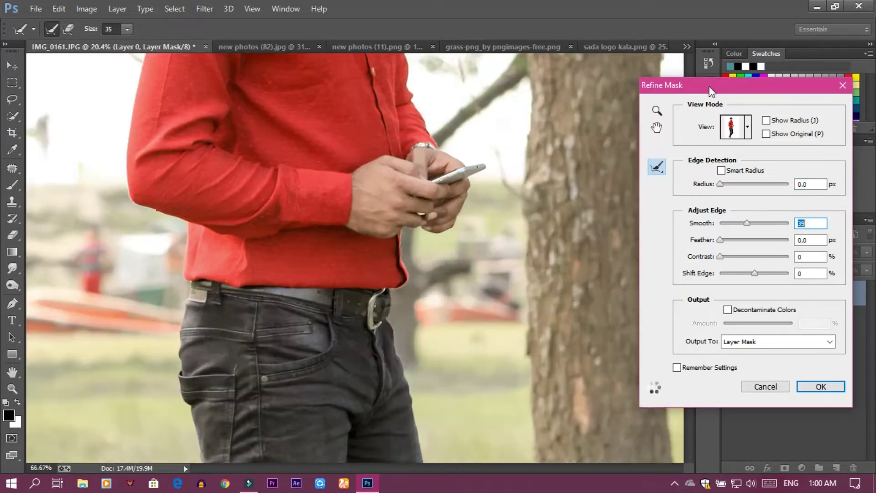
{"action": "left_click_drag", "start_coordinate": [711, 90], "coordinate": [778, 96]}
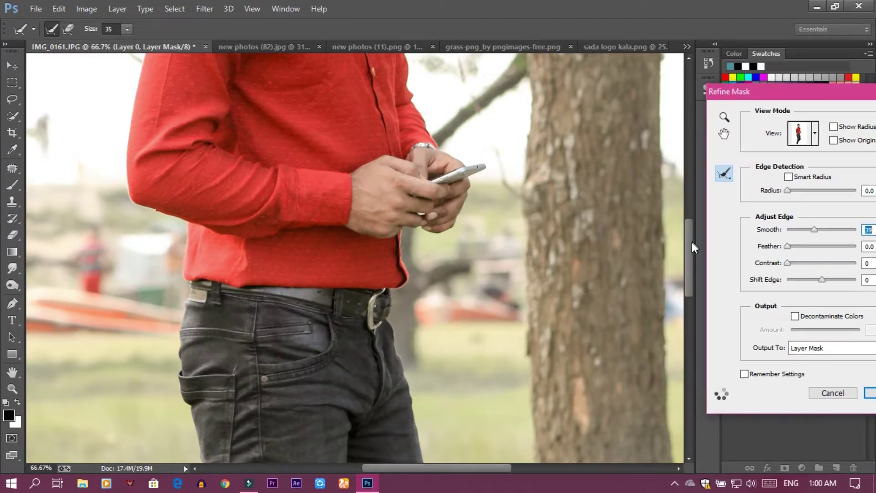
{"action": "left_click_drag", "start_coordinate": [691, 242], "coordinate": [688, 166]}
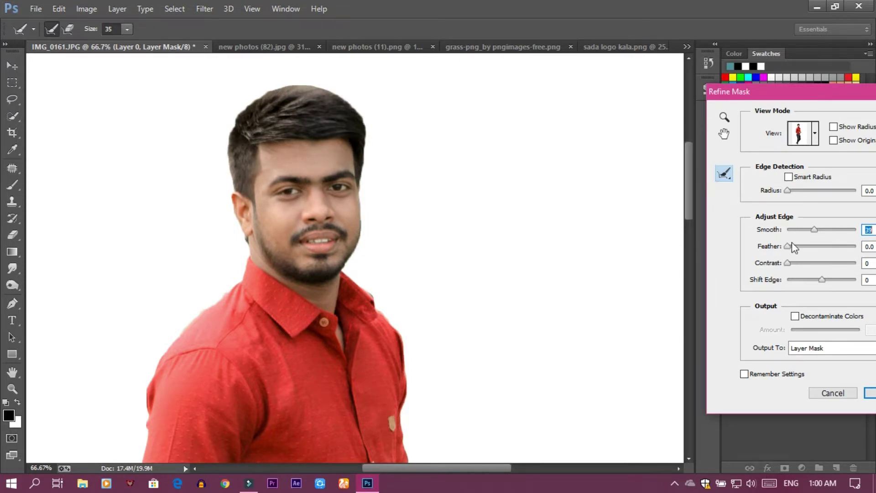
Step: Raise edge contrast to 7, refine the hair edge with a 49 px brush, and apply
{"action": "left_click_drag", "start_coordinate": [791, 267], "coordinate": [793, 263]}
{"action": "left_click_drag", "start_coordinate": [91, 31], "coordinate": [98, 30]}
{"action": "mouse_move", "coordinate": [321, 86]}
{"action": "left_mouse_down"}
{"action": "mouse_move", "coordinate": [370, 115]}
{"action": "mouse_move", "coordinate": [371, 169]}
{"action": "left_mouse_up"}
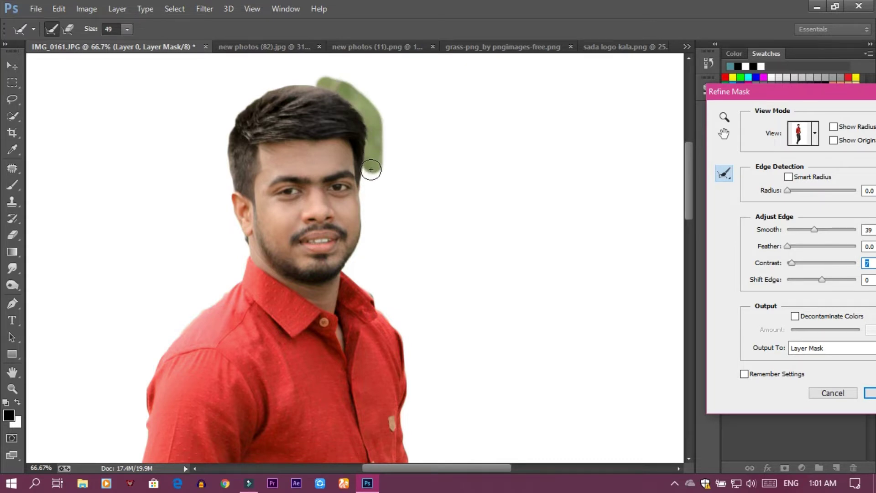
{"action": "left_click_drag", "start_coordinate": [371, 170], "coordinate": [365, 182]}
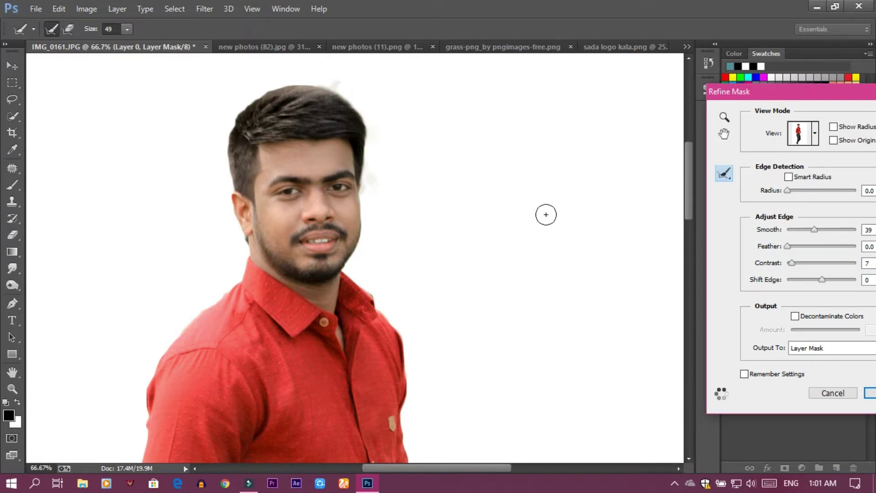
{"action": "key", "text": "ctrl+0"}
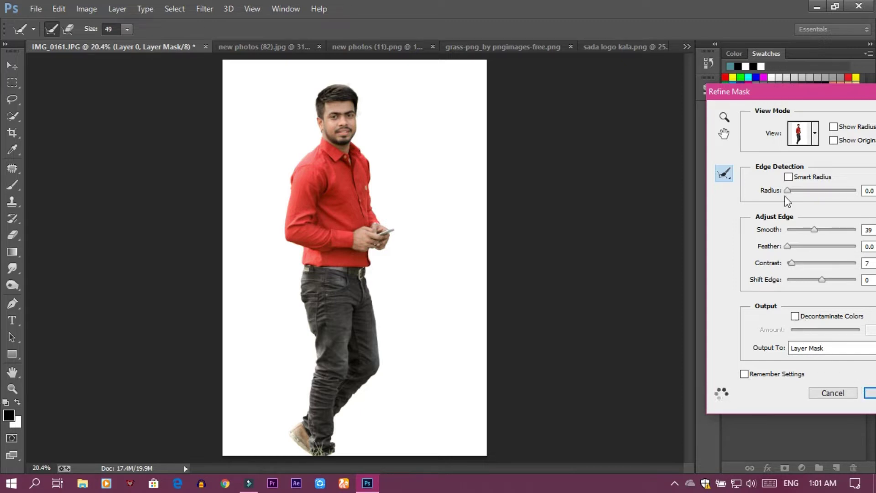
{"action": "left_click_drag", "start_coordinate": [813, 105], "coordinate": [667, 94]}
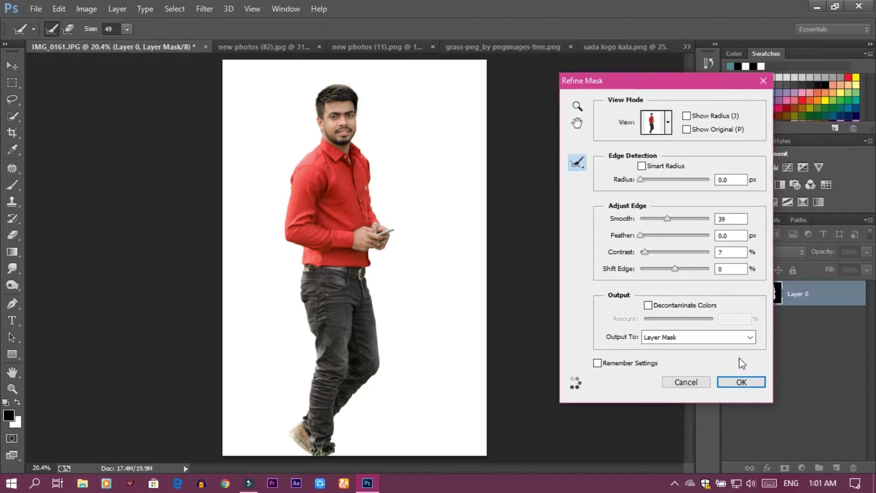
{"action": "left_click", "coordinate": [741, 382]}
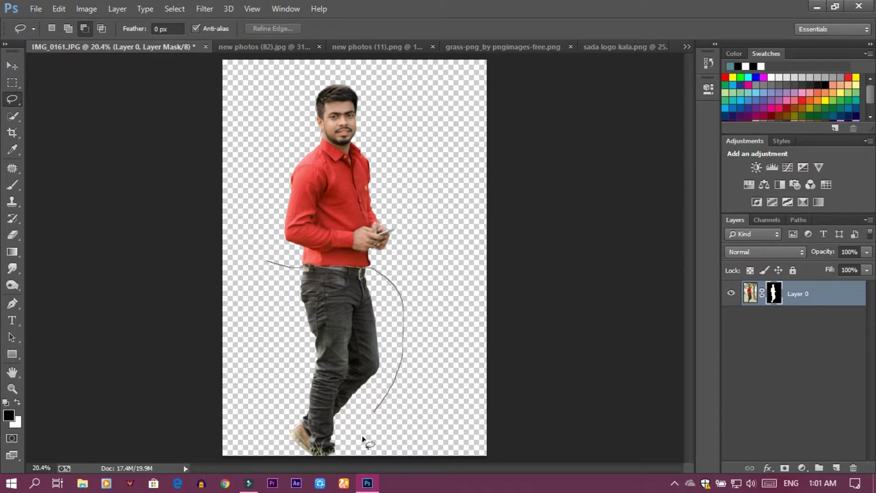
Step: Try a selection around the legs, then drop it and target Layer 0's pixels
{"action": "left_click_drag", "start_coordinate": [296, 354], "coordinate": [268, 261]}
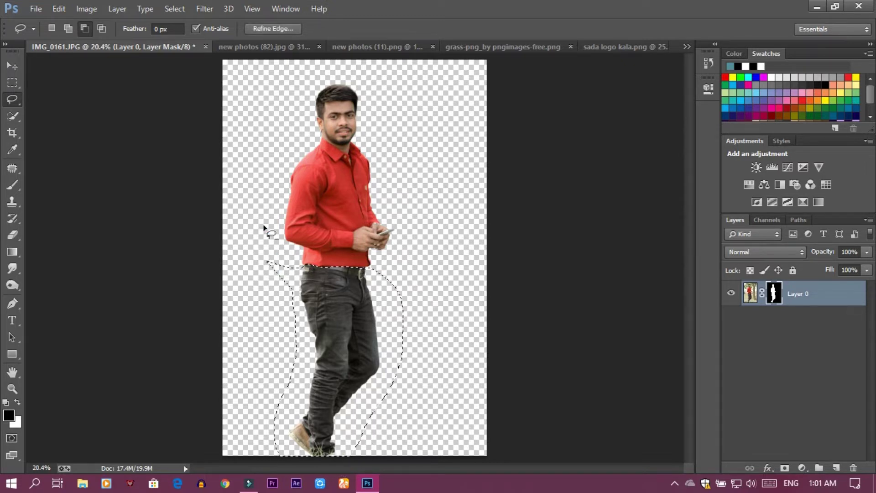
{"action": "left_click", "coordinate": [84, 8]}
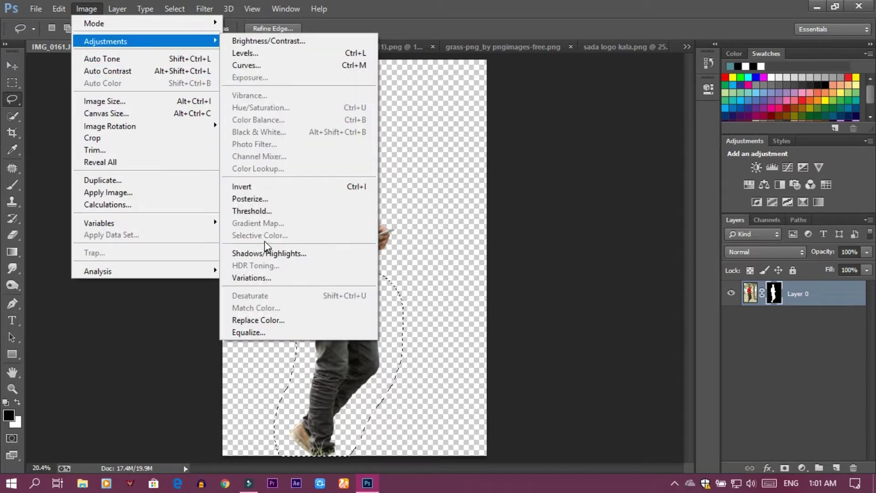
{"action": "left_click", "coordinate": [593, 294]}
{"action": "key", "text": "ctrl+2"}
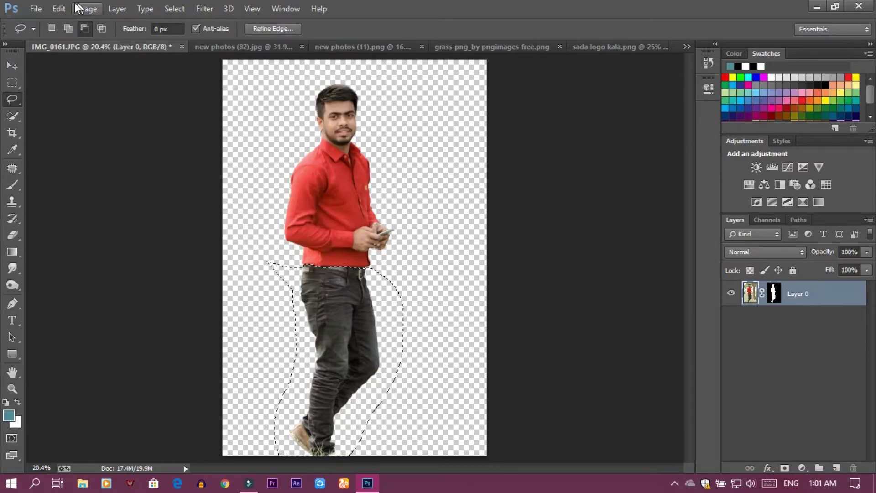
{"action": "left_click", "coordinate": [59, 9]}
Step: Apply a Selective Color adjustment deepening the Blacks range to +10
{"action": "left_click", "coordinate": [83, 8]}
{"action": "mouse_move", "coordinate": [106, 41]}
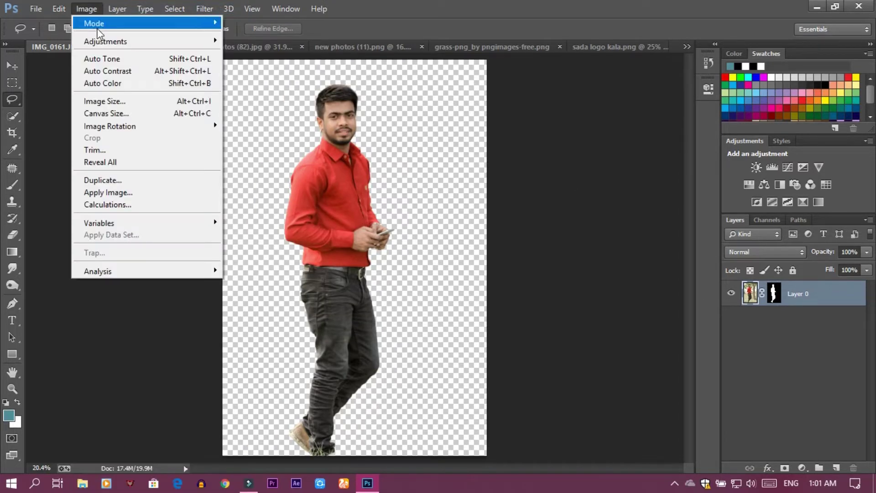
{"action": "left_click", "coordinate": [272, 236]}
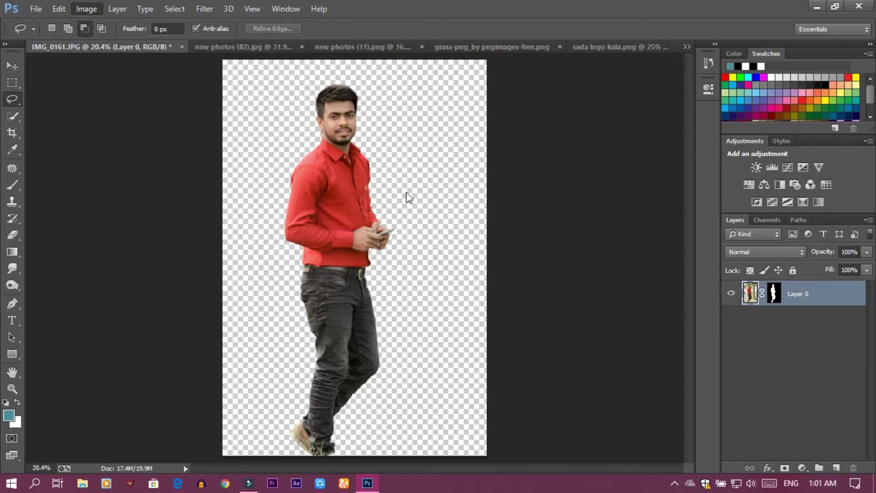
{"action": "left_click", "coordinate": [630, 173]}
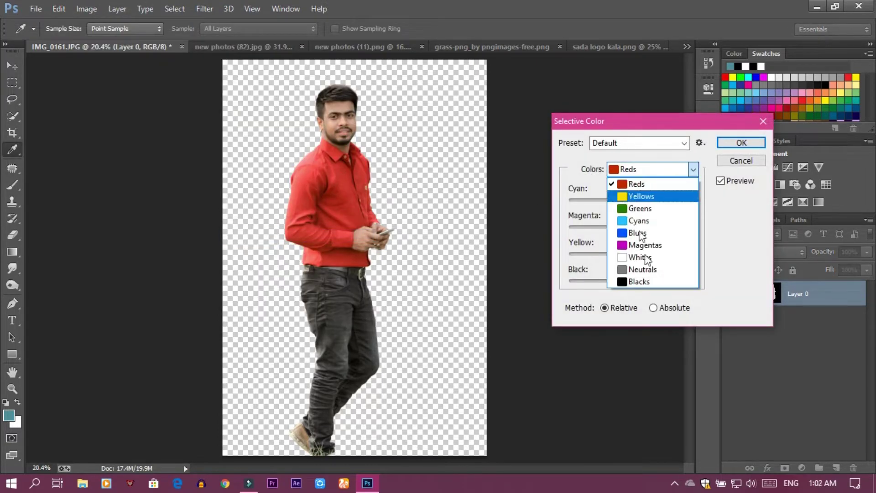
{"action": "left_click", "coordinate": [685, 285]}
{"action": "mouse_move", "coordinate": [633, 281]}
{"action": "left_mouse_down"}
{"action": "mouse_move", "coordinate": [660, 285]}
{"action": "mouse_move", "coordinate": [639, 288]}
{"action": "left_mouse_up"}
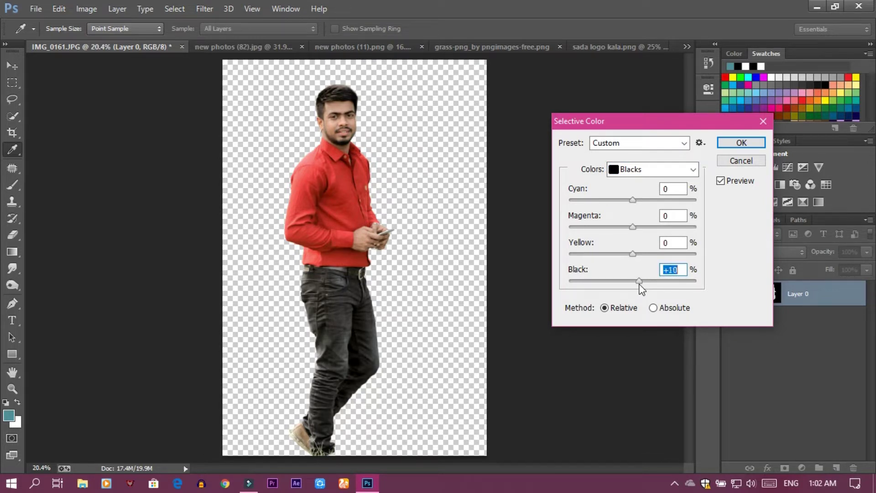
{"action": "left_click", "coordinate": [726, 144]}
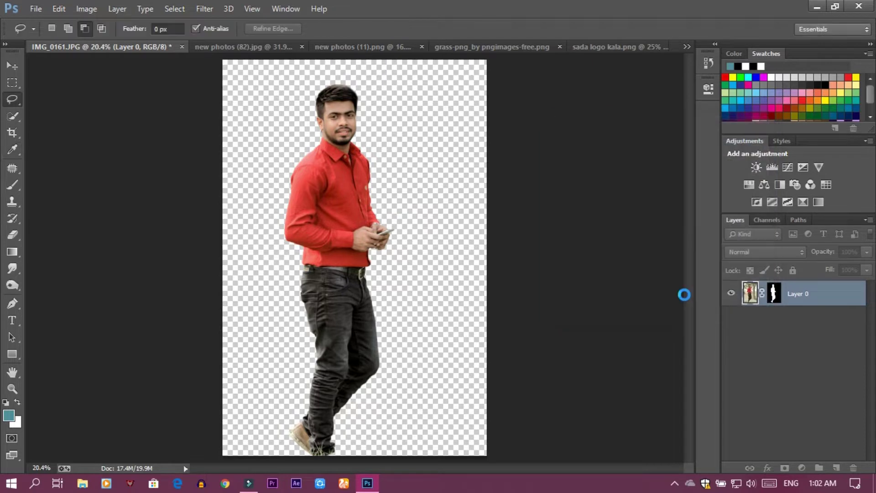
Step: Apply the layer mask permanently to Layer 0
{"action": "left_click", "coordinate": [774, 295]}
{"action": "right_click", "coordinate": [774, 295]}
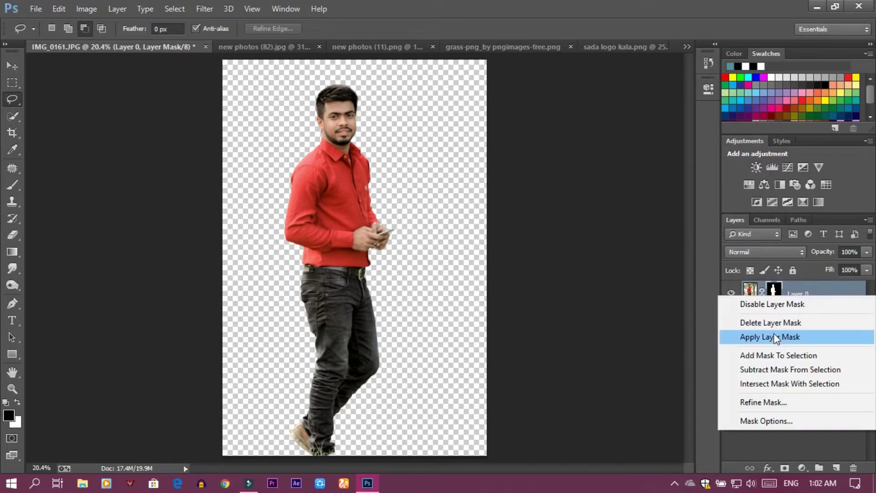
{"action": "left_click", "coordinate": [776, 338]}
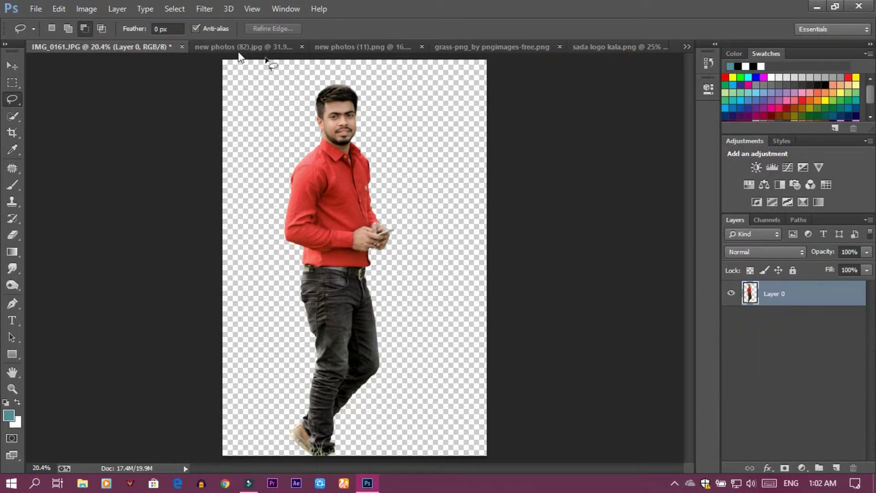
Step: Bring the blurred field photo into IMG_0161.JPG and enlarge it to cover the canvas
{"action": "left_click", "coordinate": [11, 66]}
{"action": "left_click", "coordinate": [278, 46]}
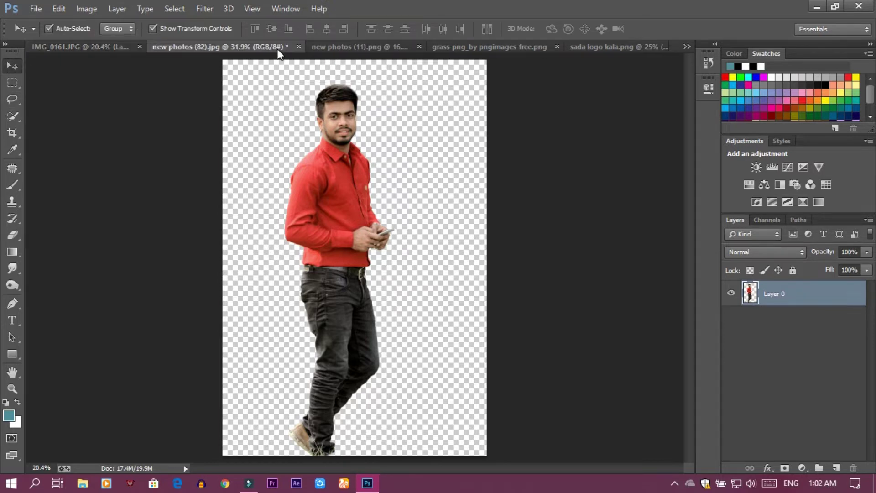
{"action": "mouse_move", "coordinate": [372, 215]}
{"action": "left_mouse_down"}
{"action": "mouse_move", "coordinate": [116, 50]}
{"action": "mouse_move", "coordinate": [308, 226]}
{"action": "mouse_move", "coordinate": [313, 136]}
{"action": "left_mouse_up"}
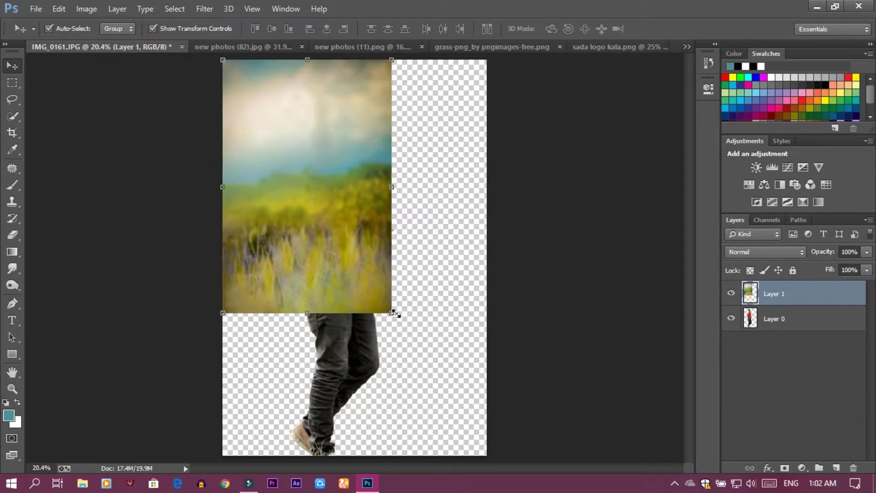
{"action": "left_click_drag", "start_coordinate": [391, 310], "coordinate": [485, 455]}
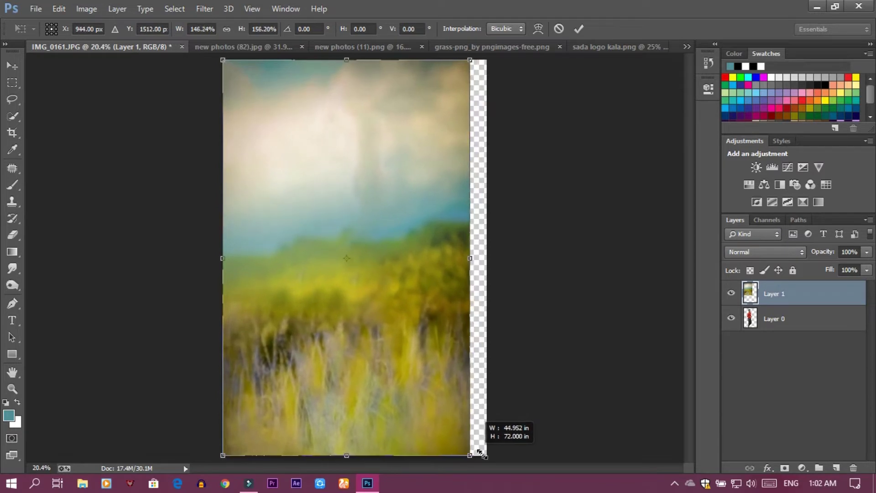
{"action": "left_click", "coordinate": [578, 29]}
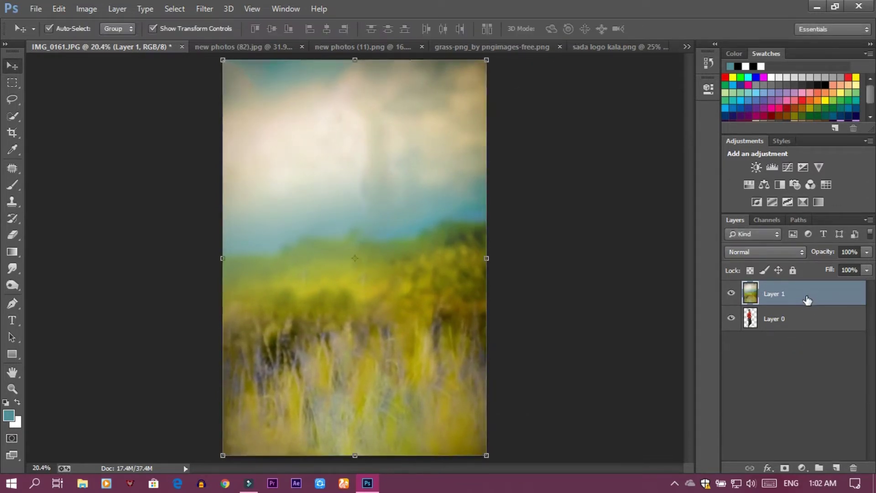
Step: Place the field layer beneath the man and shift him slightly right
{"action": "mouse_move", "coordinate": [807, 299]}
{"action": "left_mouse_down"}
{"action": "mouse_move", "coordinate": [790, 342]}
{"action": "mouse_move", "coordinate": [735, 339]}
{"action": "left_mouse_up"}
{"action": "left_click", "coordinate": [335, 215]}
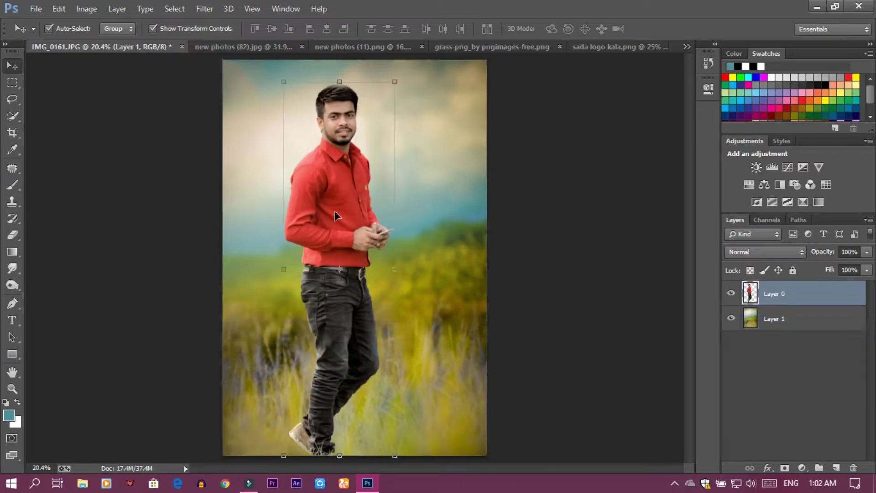
{"action": "left_click_drag", "start_coordinate": [342, 214], "coordinate": [353, 215]}
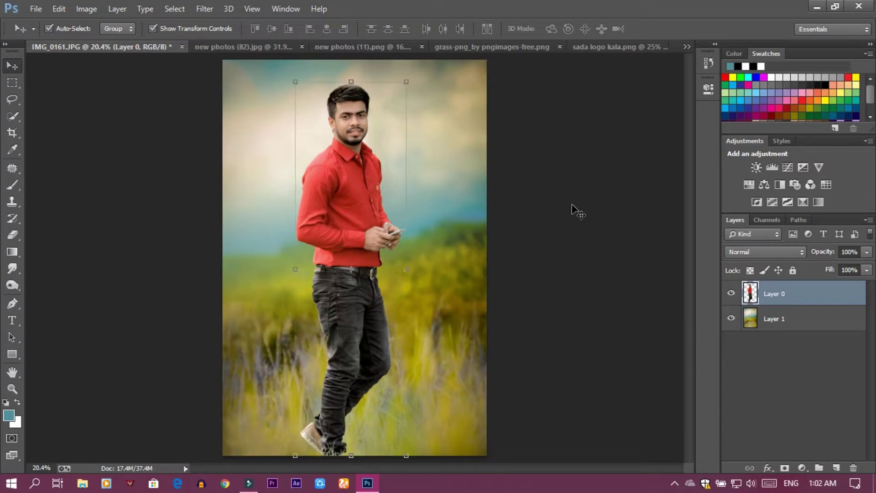
{"action": "left_click", "coordinate": [575, 211]}
{"action": "left_click", "coordinate": [347, 212]}
{"action": "left_click", "coordinate": [358, 78]}
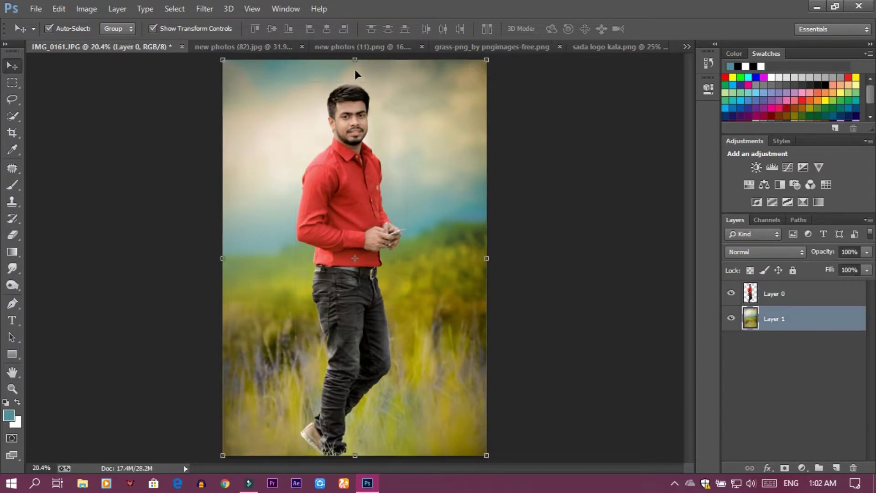
Step: Hide the man and paint a sampled teal over the sky with an 800 px, 10% flow brush
{"action": "left_click", "coordinate": [205, 9]}
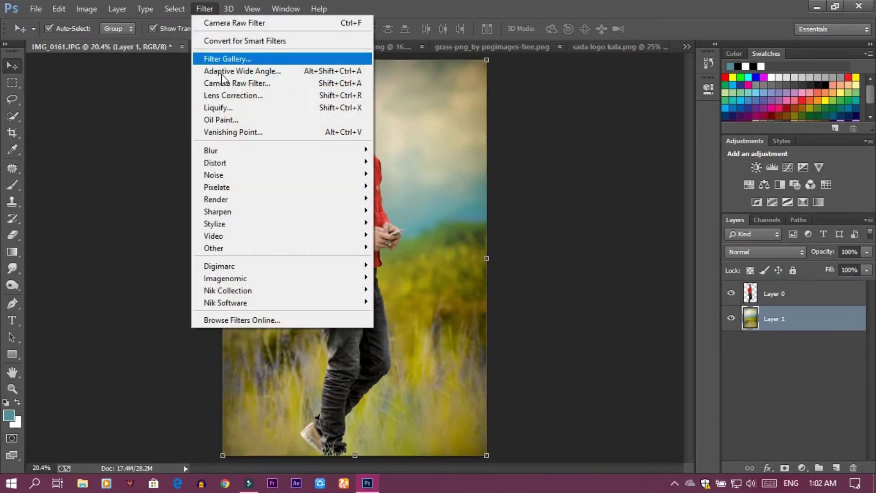
{"action": "left_click", "coordinate": [622, 209]}
{"action": "left_click", "coordinate": [732, 293]}
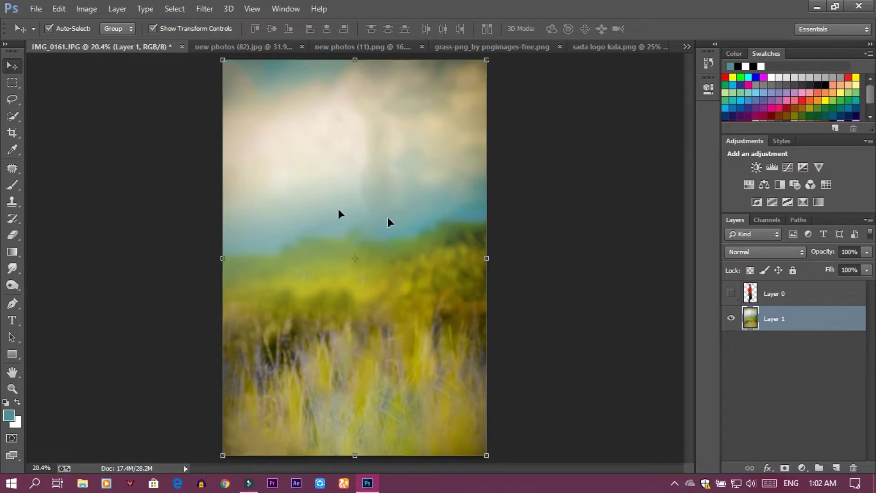
{"action": "left_click", "coordinate": [12, 149]}
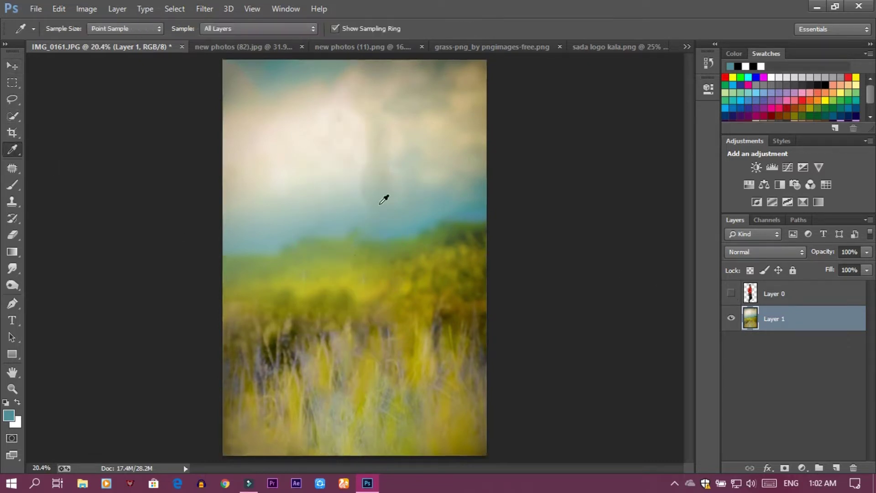
{"action": "left_click", "coordinate": [419, 223]}
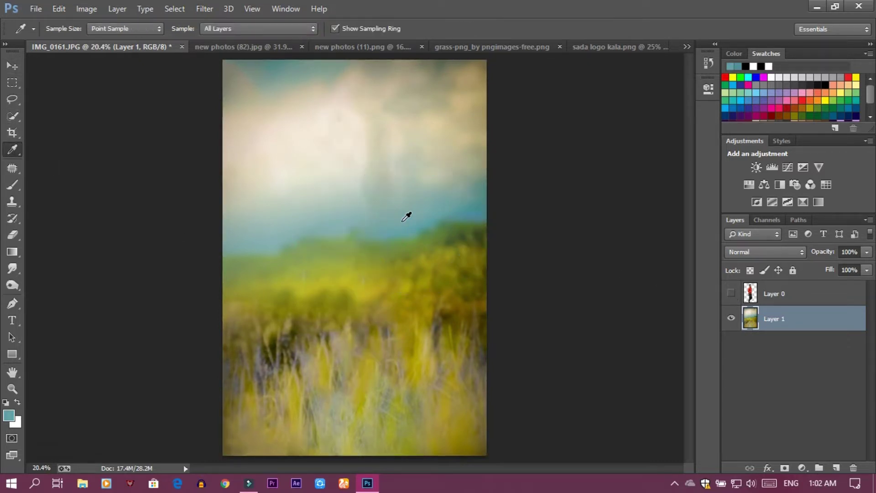
{"action": "left_click", "coordinate": [13, 185]}
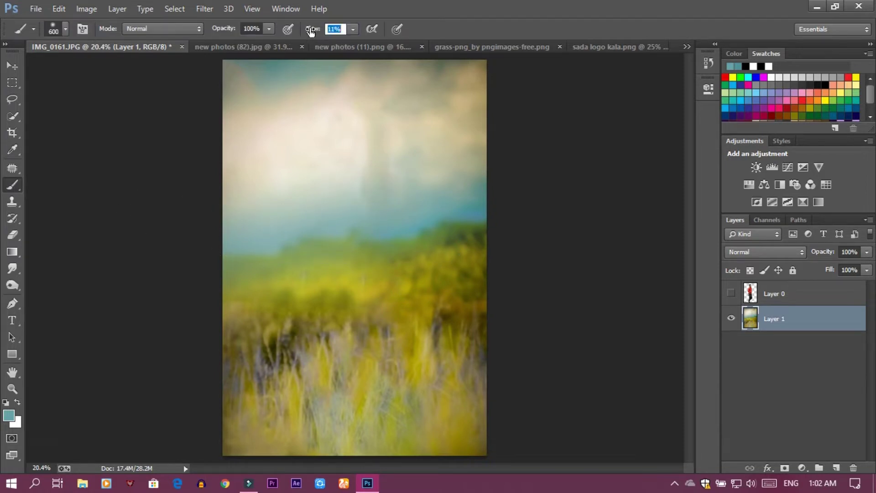
{"action": "type", "text": "10"}
{"action": "key", "text": "Return"}
{"action": "key", "text": "bracketright"}
{"action": "key", "text": "bracketright"}
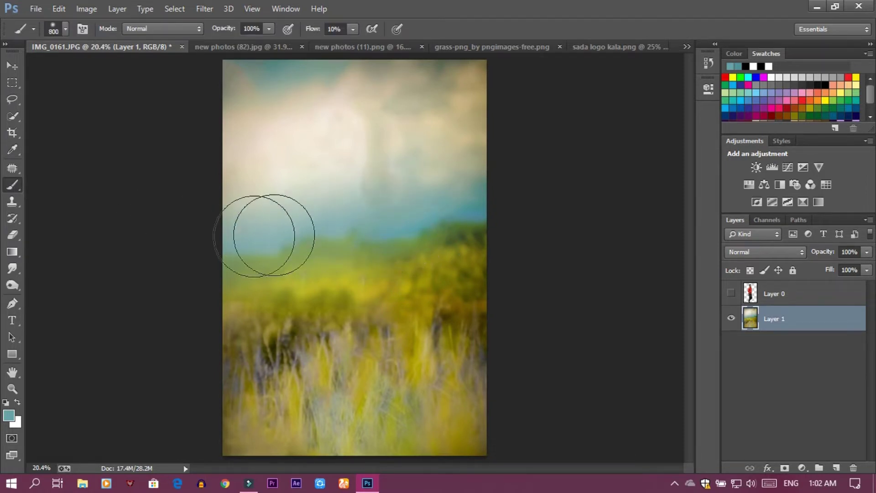
{"action": "mouse_move", "coordinate": [265, 235]}
{"action": "left_mouse_down"}
{"action": "mouse_move", "coordinate": [370, 229]}
{"action": "mouse_move", "coordinate": [247, 239]}
{"action": "left_mouse_up"}
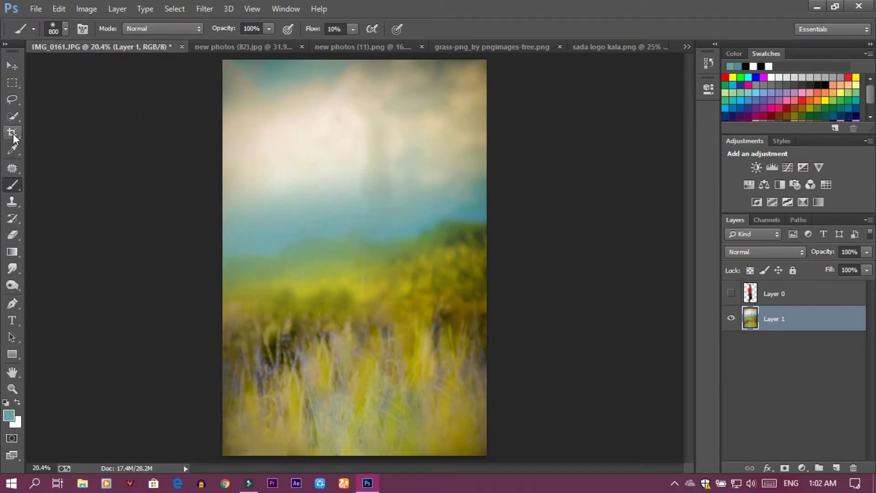
Step: Sample a cream sky tone and brush it over the top-left and top-right sky
{"action": "left_click", "coordinate": [12, 149]}
{"action": "left_click", "coordinate": [308, 147]}
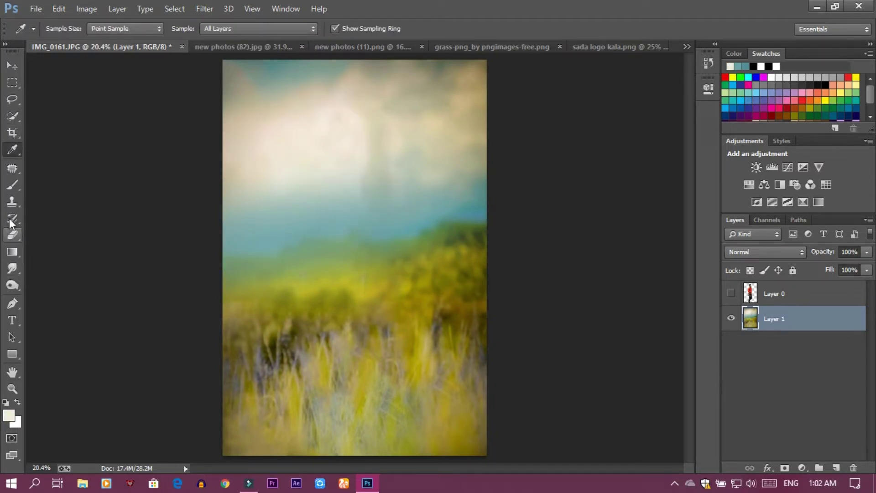
{"action": "key", "text": "b"}
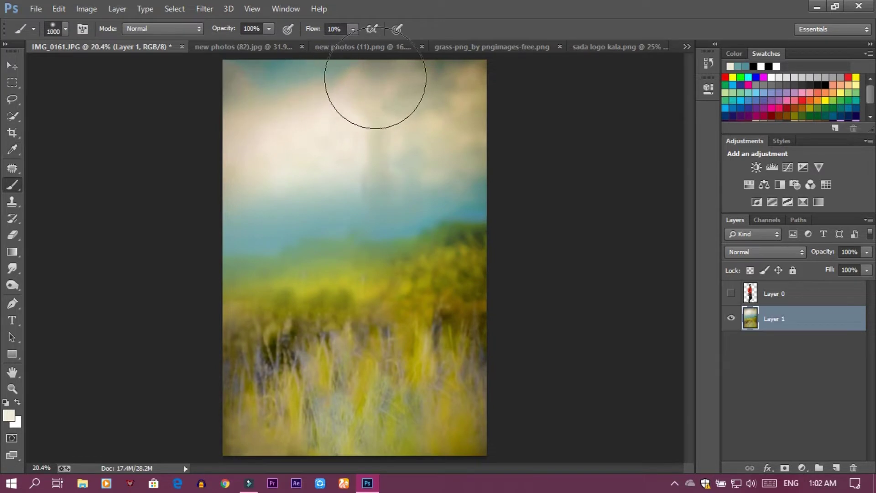
{"action": "mouse_move", "coordinate": [317, 55]}
{"action": "left_mouse_down"}
{"action": "mouse_move", "coordinate": [368, 76]}
{"action": "mouse_move", "coordinate": [453, 86]}
{"action": "left_mouse_up"}
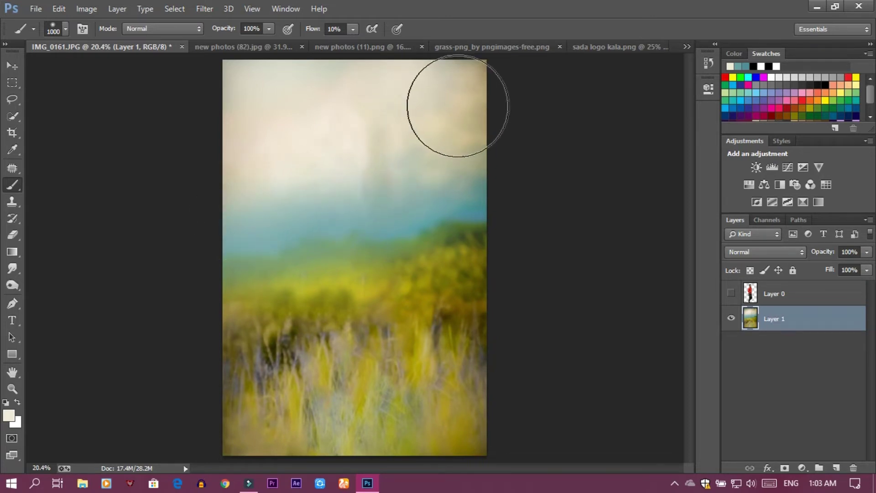
{"action": "mouse_move", "coordinate": [458, 106]}
{"action": "left_mouse_down"}
{"action": "mouse_move", "coordinate": [368, 176]}
{"action": "mouse_move", "coordinate": [245, 200]}
{"action": "mouse_move", "coordinate": [416, 167]}
{"action": "mouse_move", "coordinate": [456, 133]}
{"action": "mouse_move", "coordinate": [460, 111]}
{"action": "mouse_move", "coordinate": [381, 189]}
{"action": "mouse_move", "coordinate": [253, 215]}
{"action": "mouse_move", "coordinate": [325, 219]}
{"action": "mouse_move", "coordinate": [464, 198]}
{"action": "left_mouse_up"}
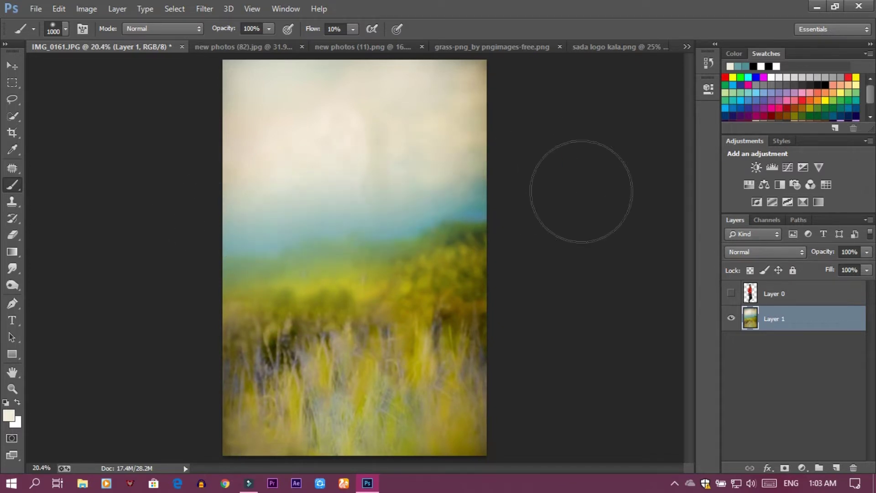
Step: Show the man again and add a 43 px Tilt-Shift blur with its focus at his feet
{"action": "left_click", "coordinate": [731, 293]}
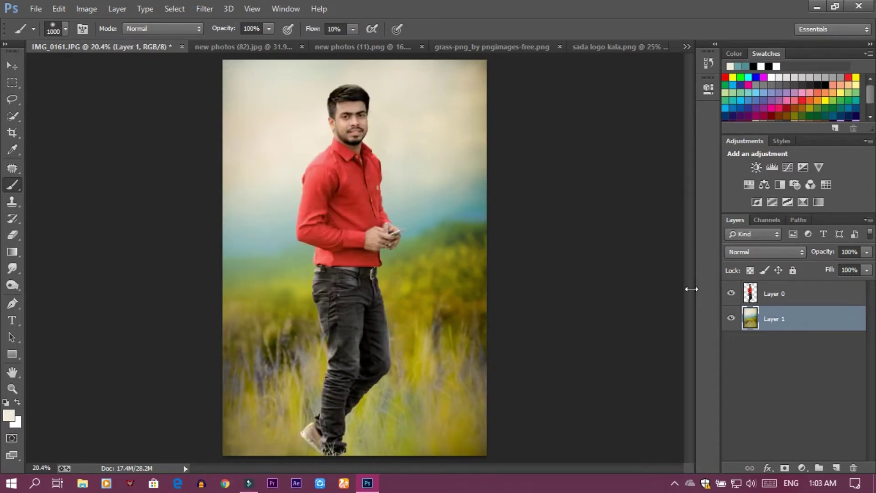
{"action": "left_click", "coordinate": [12, 66]}
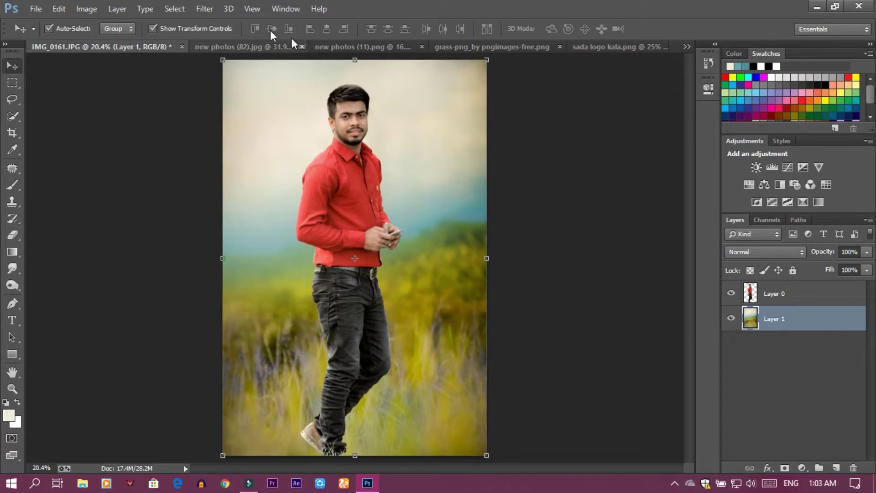
{"action": "left_click", "coordinate": [205, 8]}
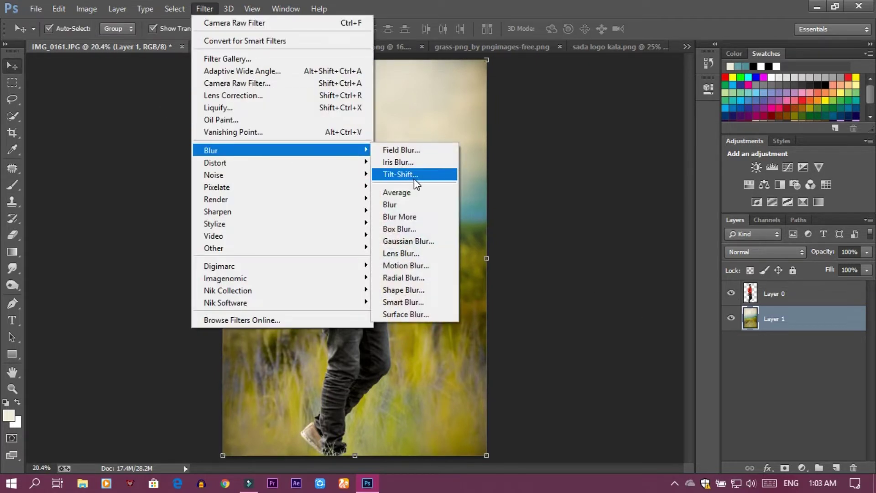
{"action": "left_click", "coordinate": [417, 174]}
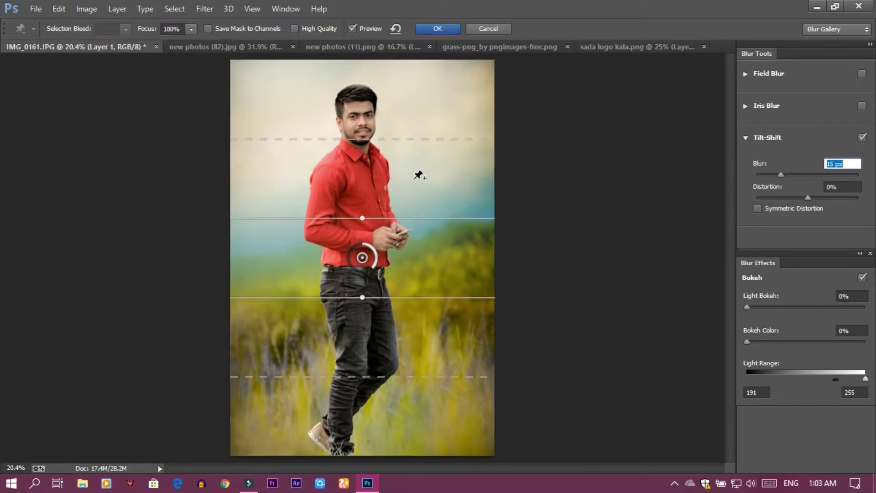
{"action": "left_click_drag", "start_coordinate": [363, 258], "coordinate": [365, 472]}
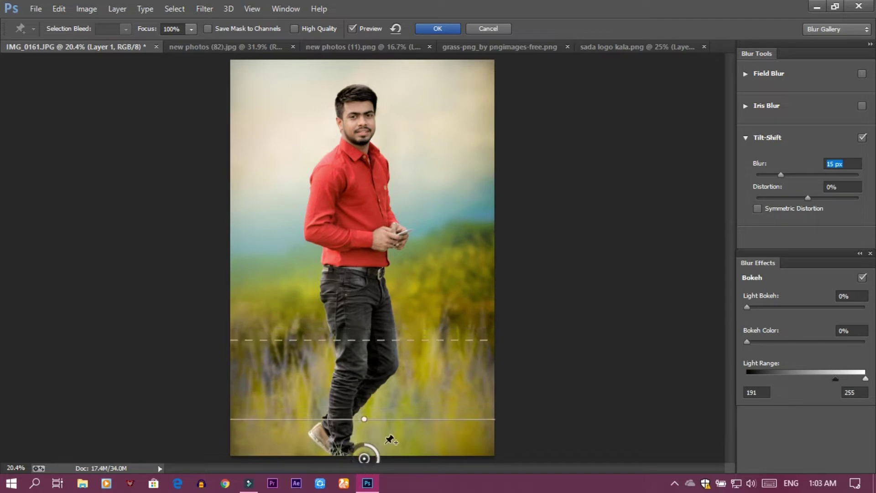
{"action": "left_click", "coordinate": [799, 176]}
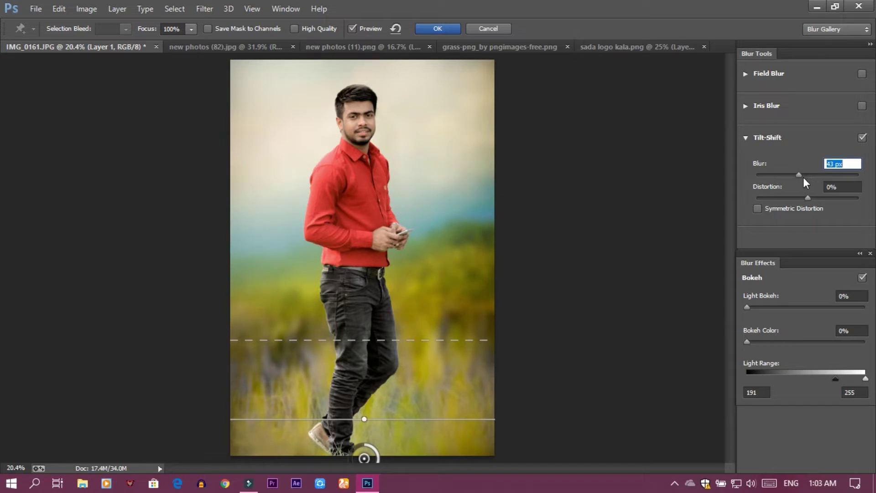
{"action": "key", "text": "Return"}
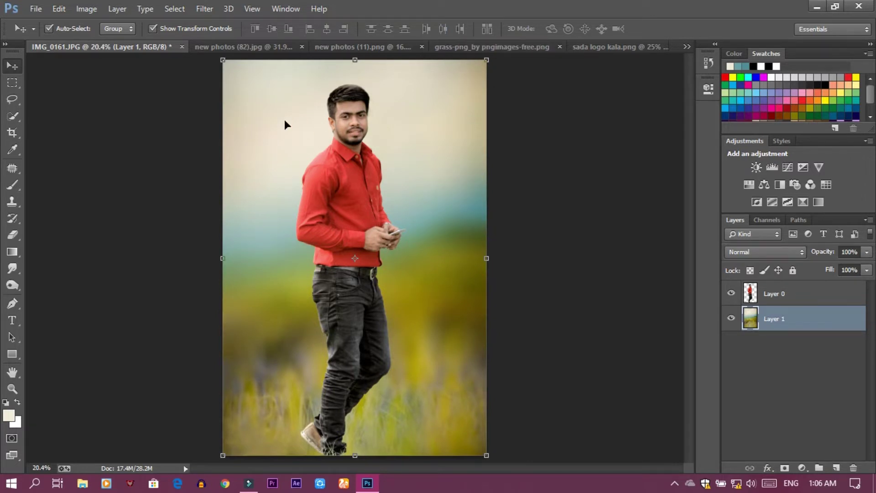
Step: Close photos (82).jpg without saving, then nudge the man on Layer 0 slightly right
{"action": "left_click", "coordinate": [273, 50]}
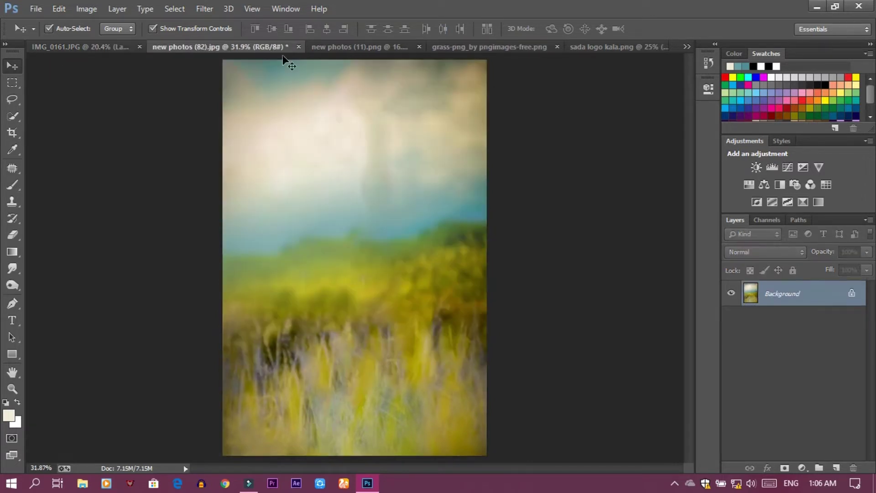
{"action": "left_click", "coordinate": [299, 47]}
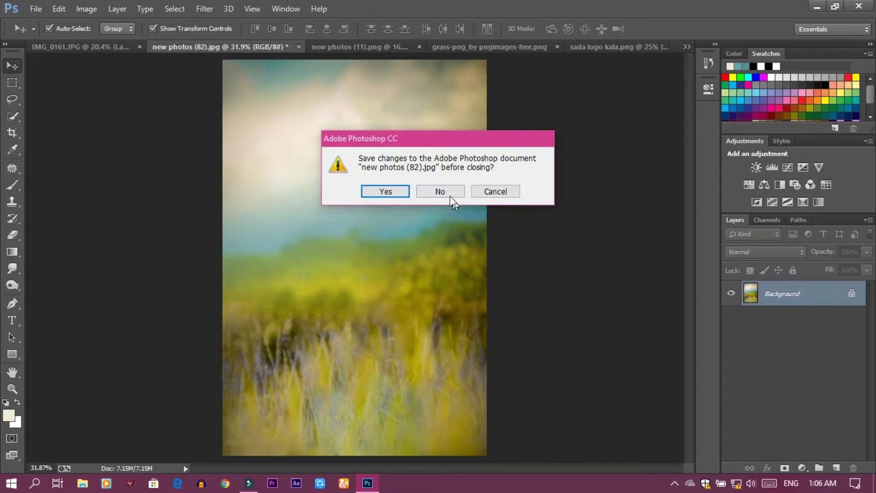
{"action": "left_click", "coordinate": [448, 193]}
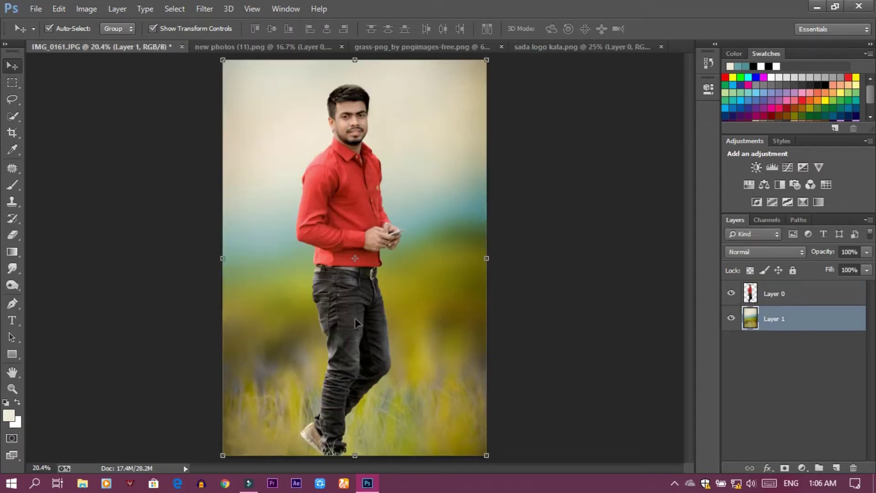
{"action": "left_click_drag", "start_coordinate": [352, 313], "coordinate": [360, 315]}
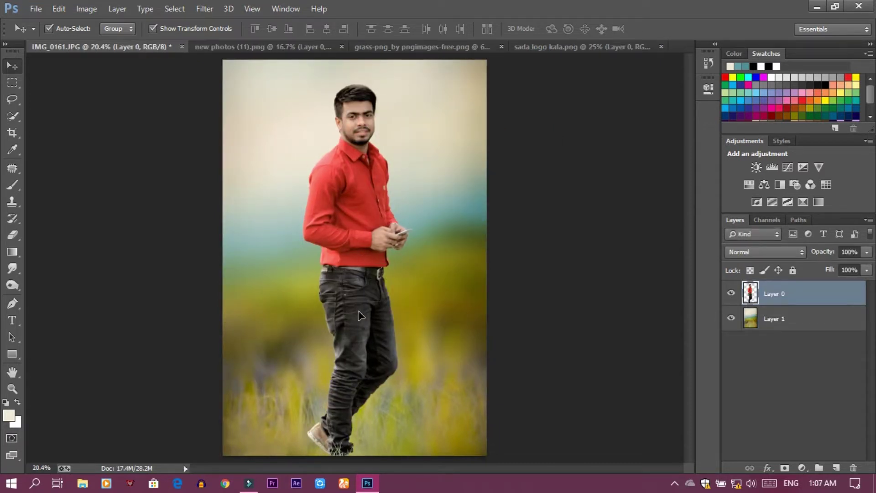
{"action": "left_click", "coordinate": [361, 315]}
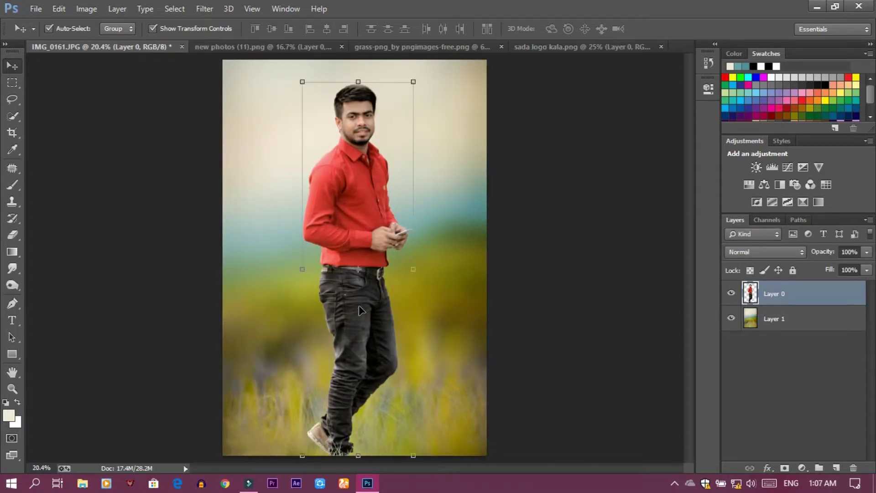
Step: Burn the midtones of the man's jeans from hip to thigh
{"action": "left_click", "coordinate": [13, 286]}
{"action": "left_click", "coordinate": [153, 28]}
{"action": "left_click", "coordinate": [159, 53]}
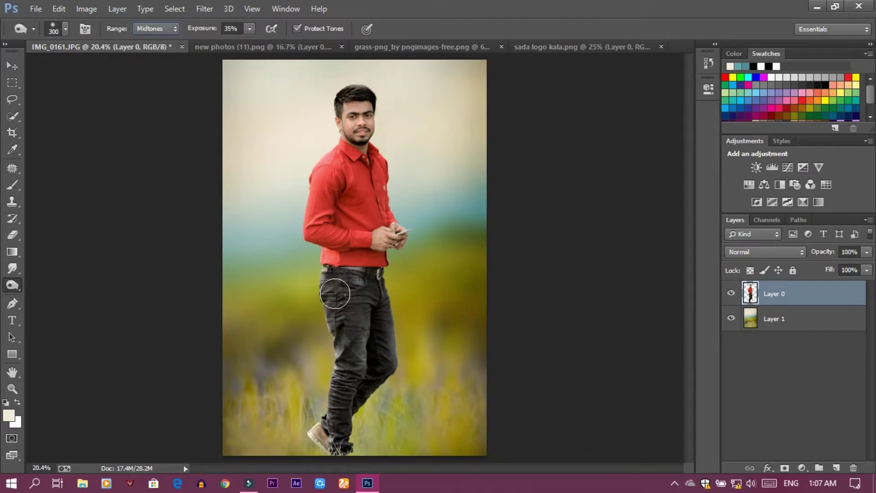
{"action": "mouse_move", "coordinate": [335, 294]}
{"action": "left_mouse_down"}
{"action": "mouse_move", "coordinate": [344, 355]}
{"action": "mouse_move", "coordinate": [377, 349]}
{"action": "mouse_move", "coordinate": [358, 313]}
{"action": "mouse_move", "coordinate": [327, 416]}
{"action": "left_mouse_up"}
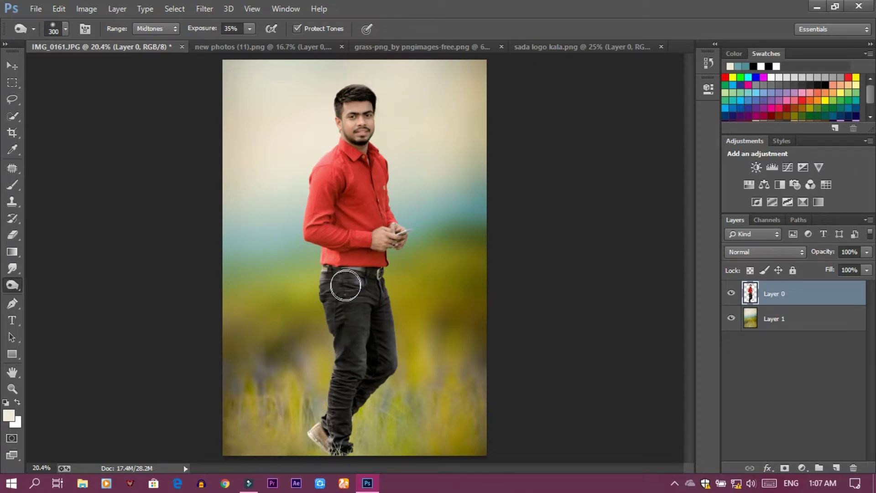
{"action": "left_click_drag", "start_coordinate": [345, 285], "coordinate": [340, 283]}
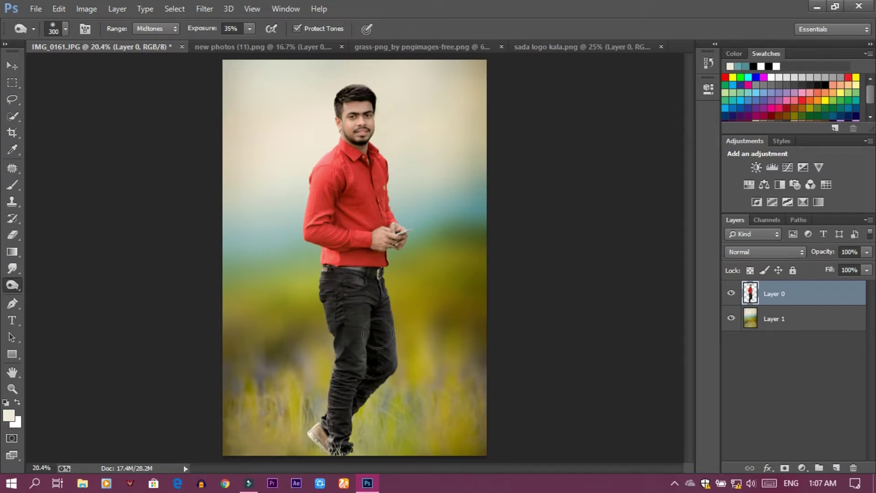
Step: Raise the Reds saturation to about +23 in the Camera Raw Filter's HSL panel
{"action": "left_click", "coordinate": [215, 5]}
{"action": "left_click", "coordinate": [241, 82]}
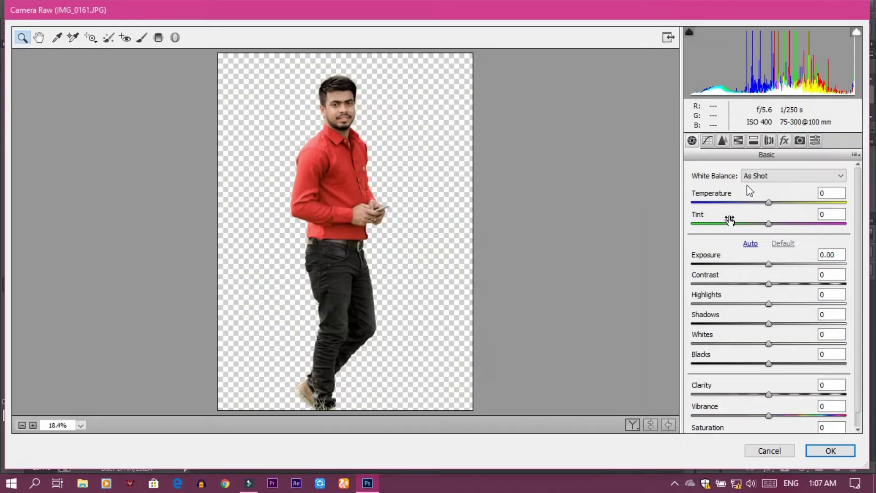
{"action": "left_click", "coordinate": [753, 142]}
{"action": "left_click", "coordinate": [728, 190]}
{"action": "left_click_drag", "start_coordinate": [773, 231], "coordinate": [785, 233]}
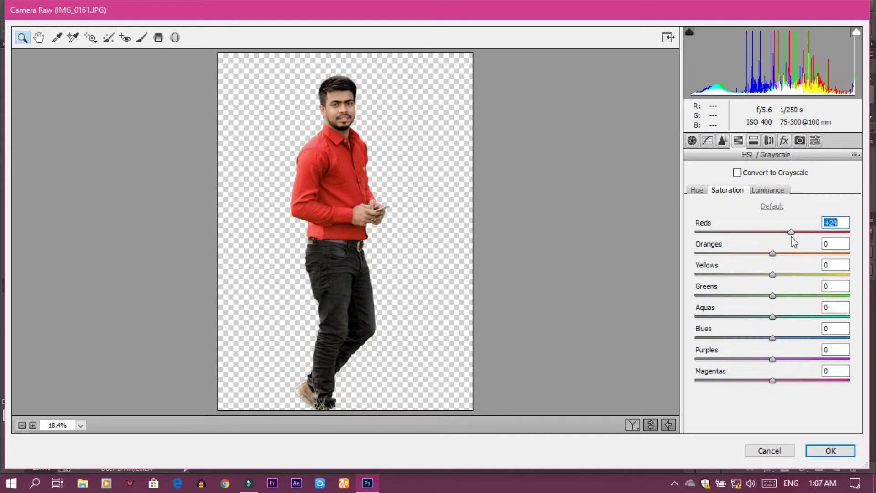
{"action": "left_click", "coordinate": [835, 450]}
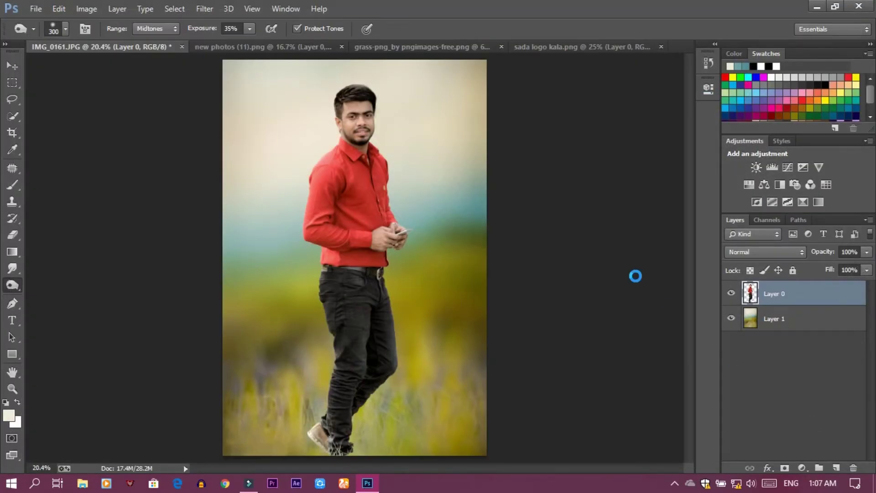
Step: Drag the grass clump into the man's photo and enlarge it slightly
{"action": "left_click", "coordinate": [781, 319]}
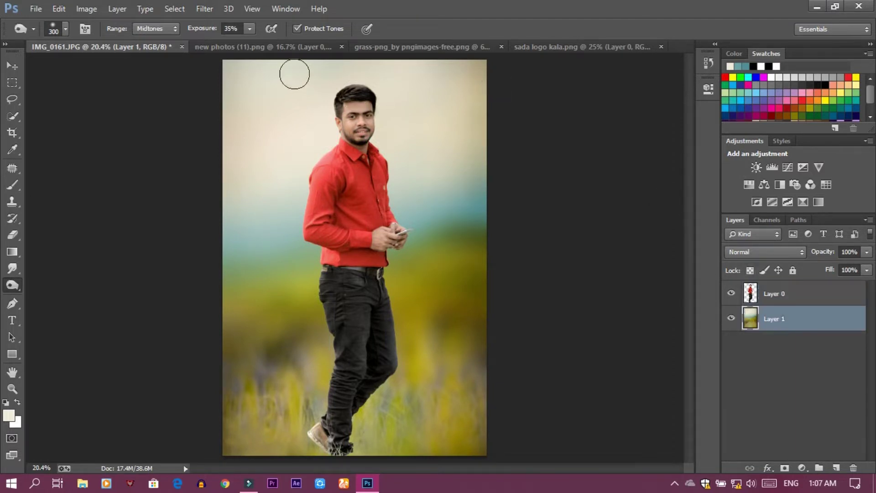
{"action": "left_click", "coordinate": [291, 48]}
{"action": "left_click", "coordinate": [401, 51]}
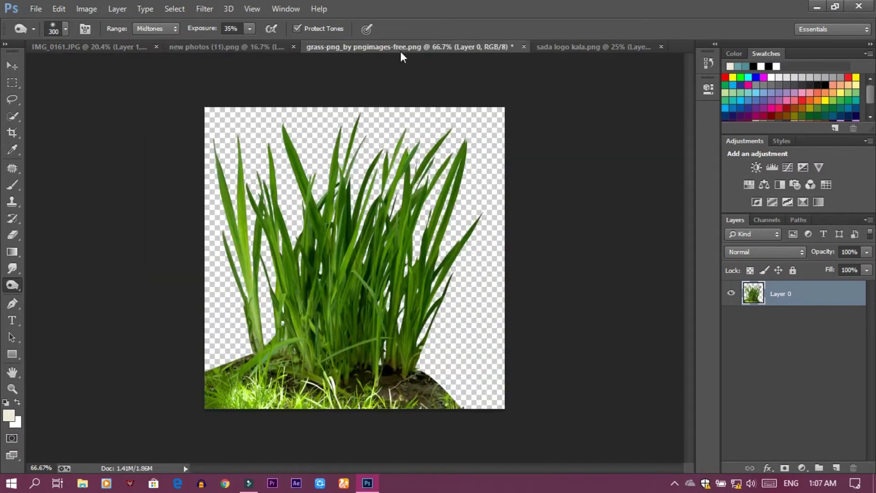
{"action": "left_click", "coordinate": [13, 66]}
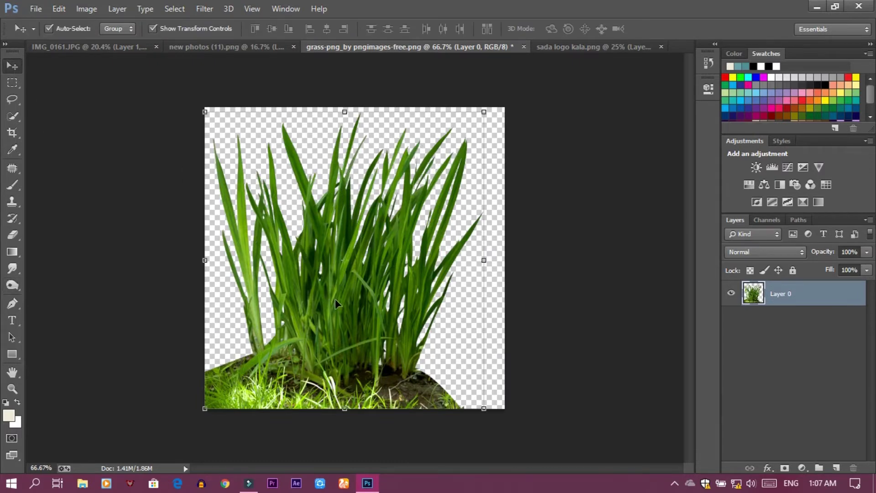
{"action": "mouse_move", "coordinate": [335, 299]}
{"action": "left_mouse_down"}
{"action": "mouse_move", "coordinate": [99, 45]}
{"action": "mouse_move", "coordinate": [305, 347]}
{"action": "mouse_move", "coordinate": [322, 385]}
{"action": "left_mouse_up"}
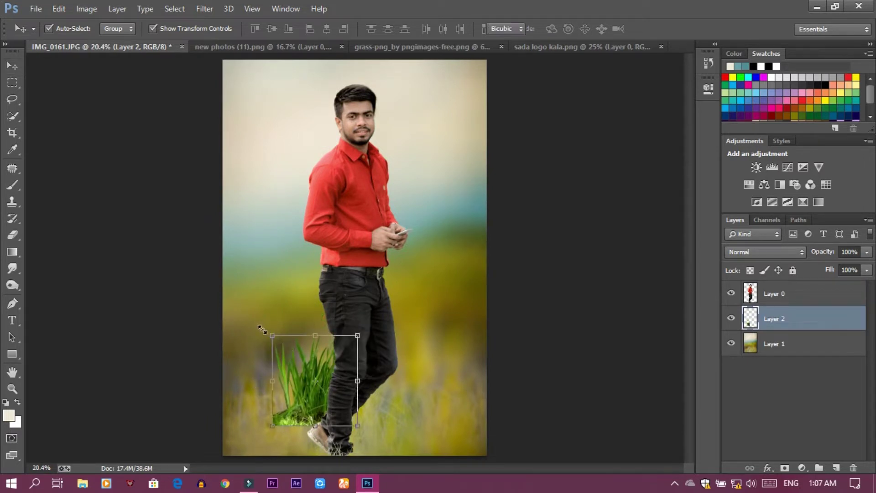
{"action": "left_click_drag", "start_coordinate": [272, 335], "coordinate": [263, 325]}
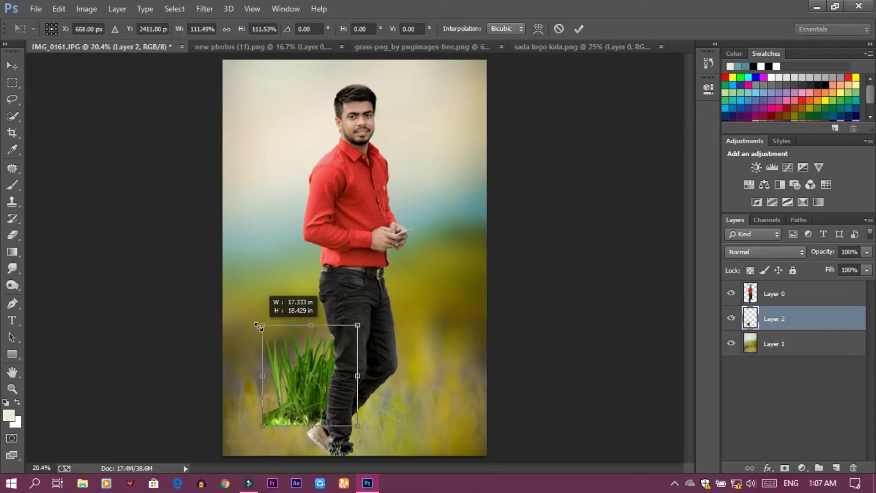
{"action": "left_click", "coordinate": [579, 29]}
Step: Duplicate the grass, move the copy right of the man and enlarge it
{"action": "key", "text": "ctrl+j"}
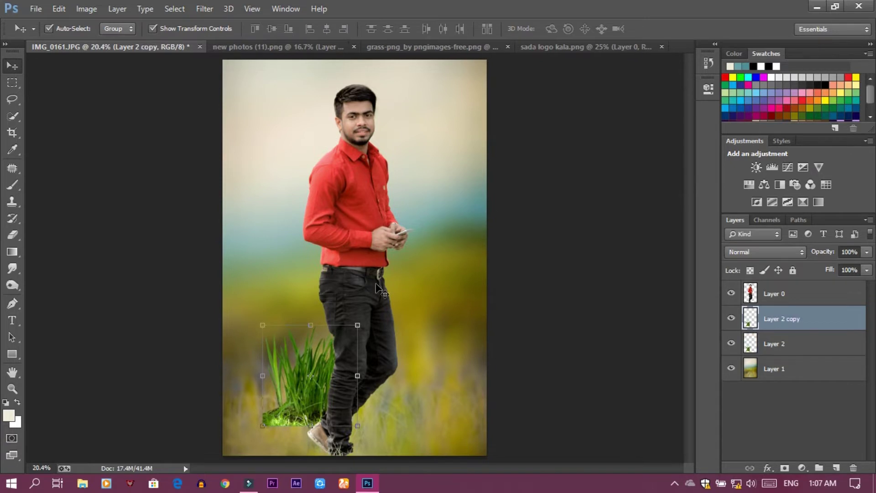
{"action": "key", "text": "ctrl+t"}
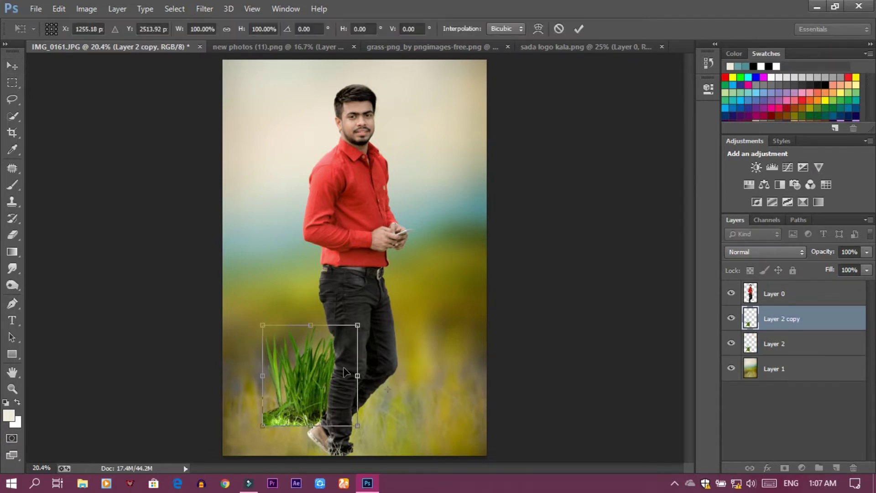
{"action": "left_click", "coordinate": [559, 30]}
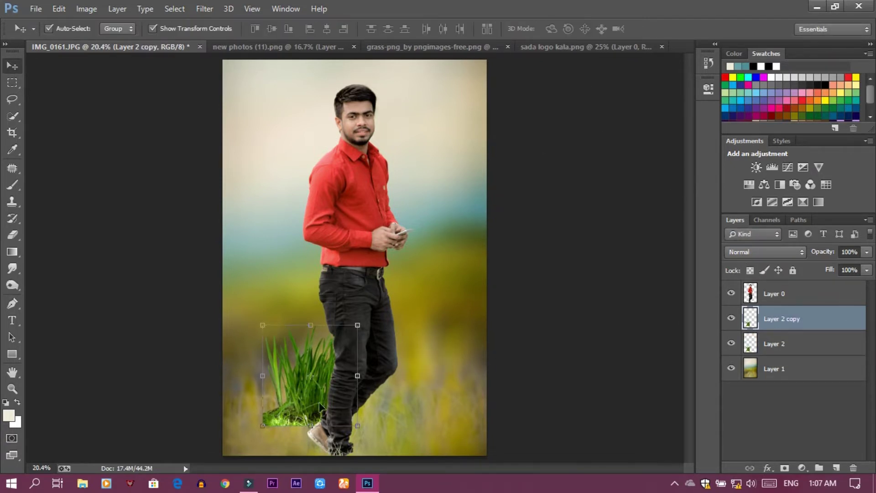
{"action": "left_click", "coordinate": [357, 324]}
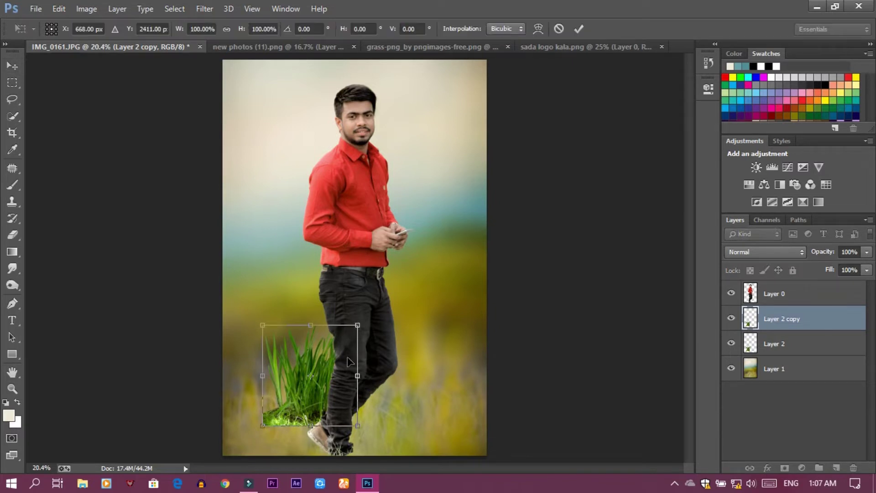
{"action": "mouse_move", "coordinate": [319, 363]}
{"action": "left_mouse_down"}
{"action": "mouse_move", "coordinate": [429, 364]}
{"action": "mouse_move", "coordinate": [394, 374]}
{"action": "left_mouse_up"}
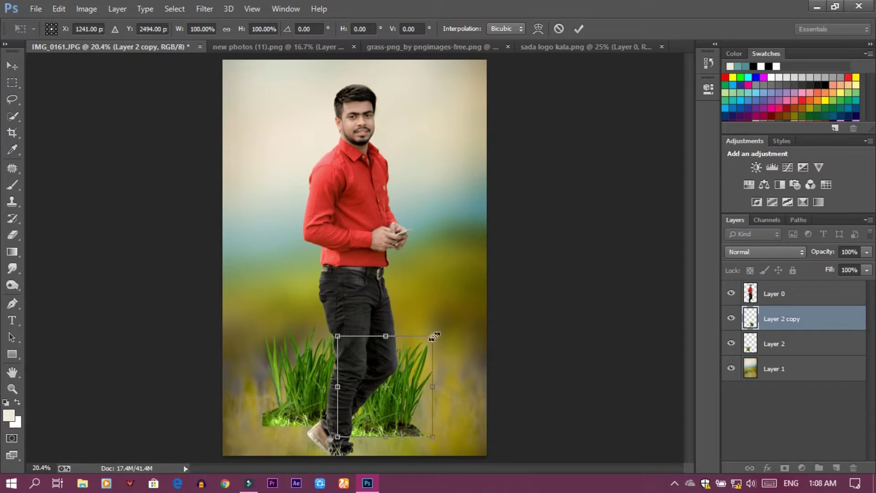
{"action": "left_click_drag", "start_coordinate": [432, 337], "coordinate": [449, 319]}
{"action": "left_click", "coordinate": [579, 29]}
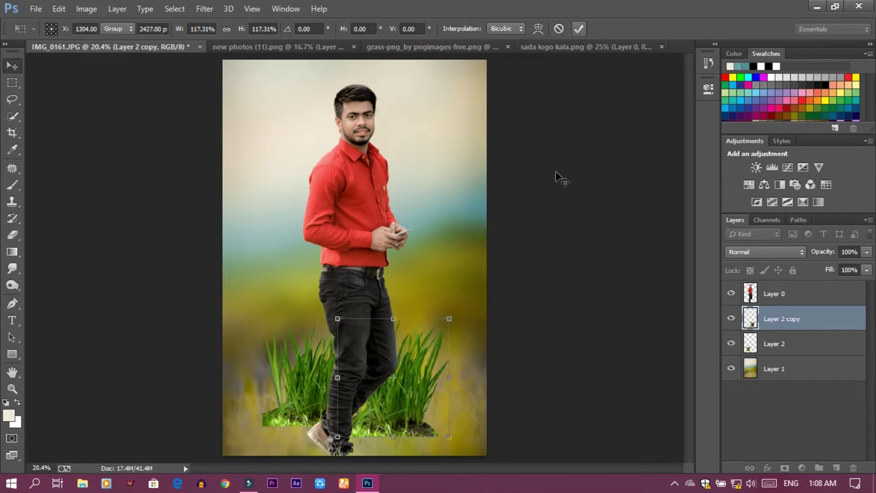
Step: Add another grass copy above Layer 0, placed and enlarged over the man's legs
{"action": "key", "text": "ctrl+j"}
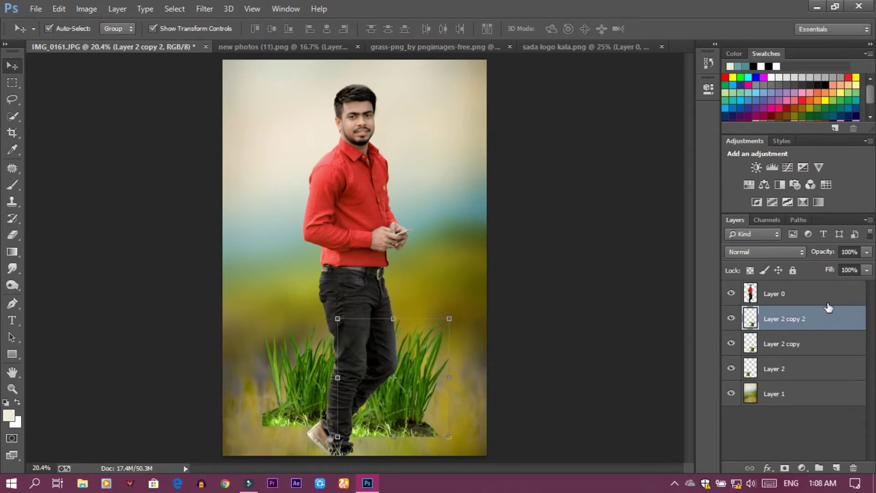
{"action": "left_click_drag", "start_coordinate": [828, 307], "coordinate": [813, 287]}
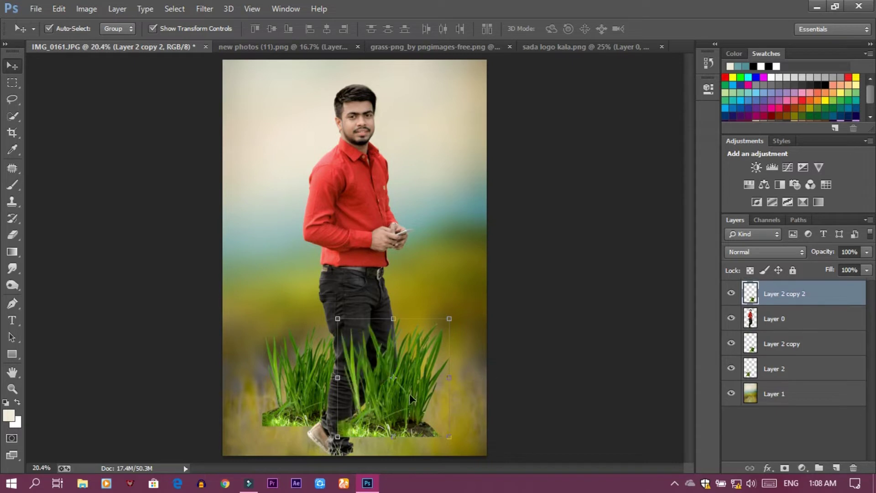
{"action": "left_click_drag", "start_coordinate": [411, 399], "coordinate": [382, 400]}
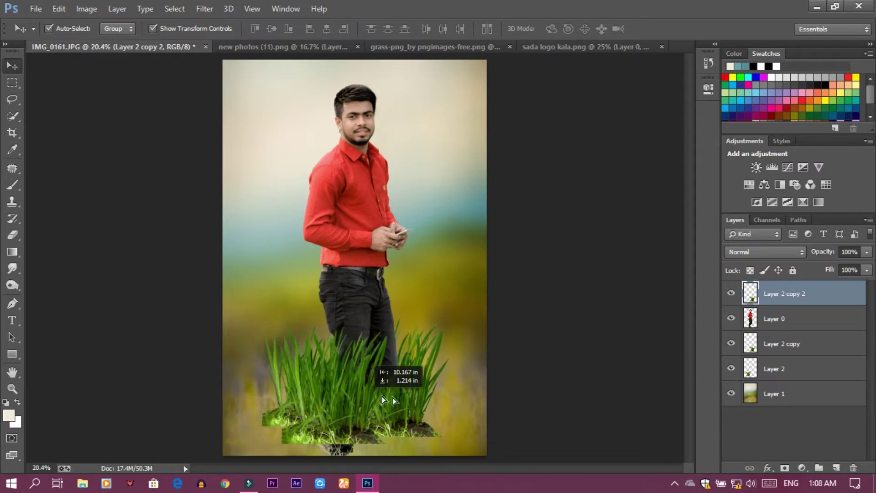
{"action": "left_click_drag", "start_coordinate": [382, 400], "coordinate": [418, 415]}
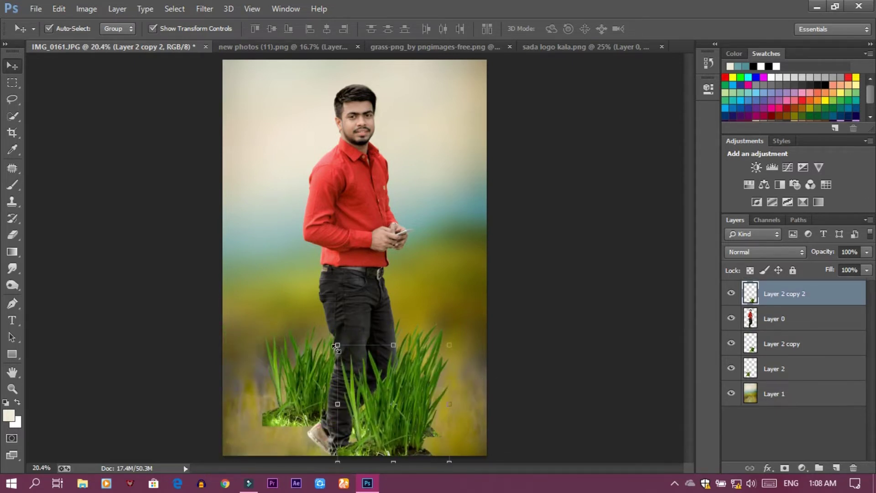
{"action": "left_click_drag", "start_coordinate": [336, 347], "coordinate": [330, 336]}
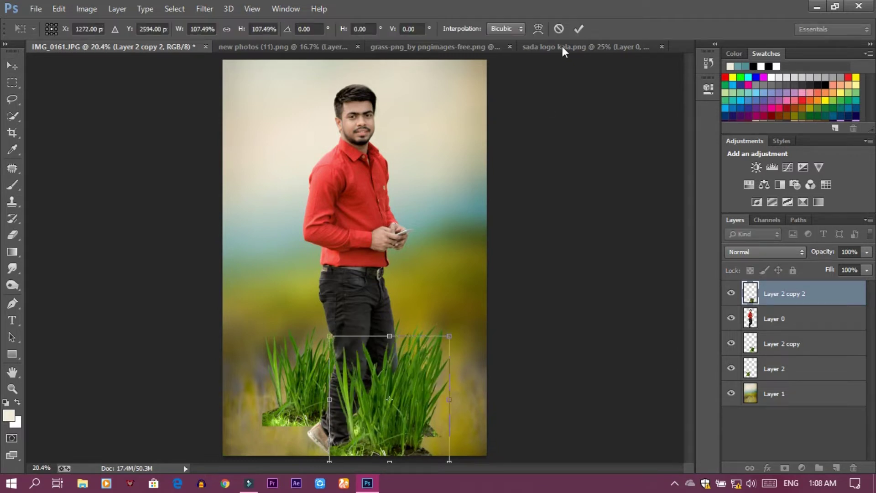
{"action": "left_click", "coordinate": [578, 29]}
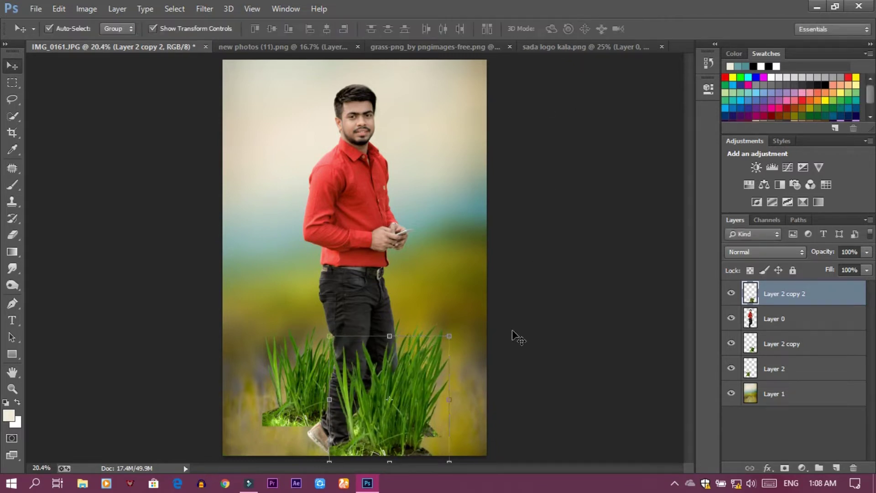
Step: Add a bottom-right grass copy and enlarge the front clump further, shifting it down-left
{"action": "key", "text": "ctrl+j"}
{"action": "mouse_move", "coordinate": [381, 373]}
{"action": "left_mouse_down"}
{"action": "mouse_move", "coordinate": [499, 419]}
{"action": "mouse_move", "coordinate": [482, 409]}
{"action": "left_mouse_up"}
{"action": "left_click", "coordinate": [634, 358]}
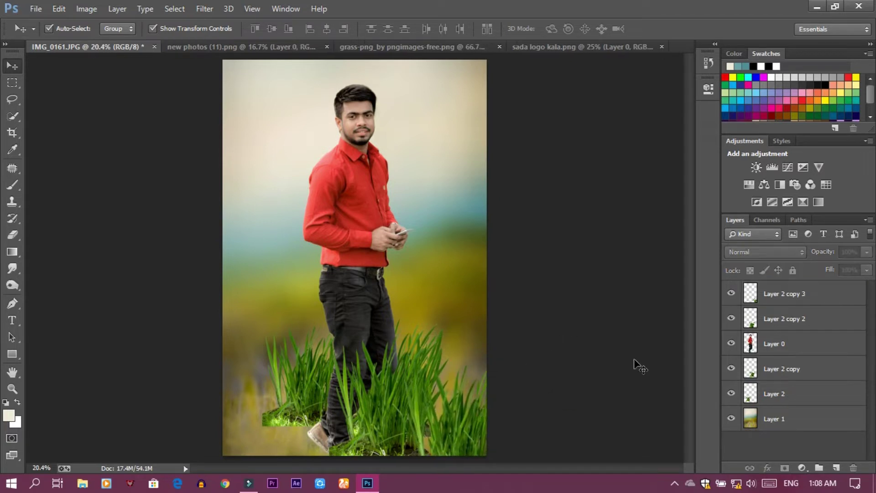
{"action": "left_click", "coordinate": [397, 371]}
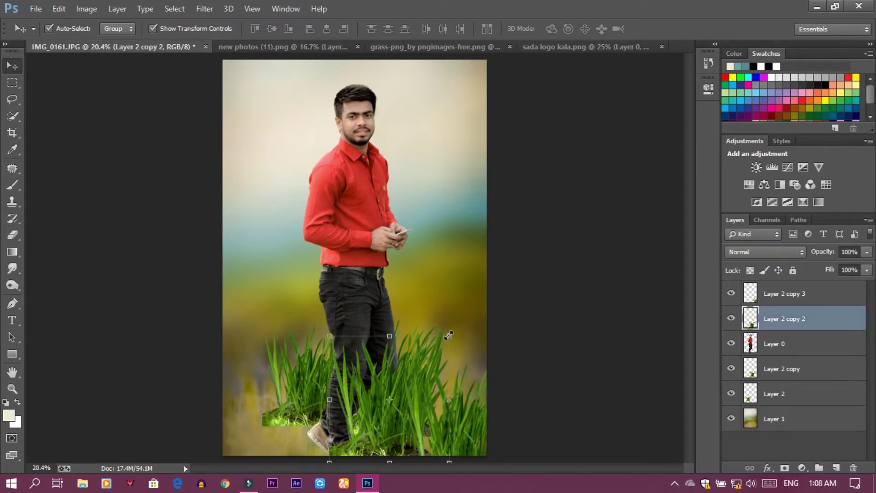
{"action": "left_click_drag", "start_coordinate": [448, 335], "coordinate": [523, 235]}
{"action": "left_click_drag", "start_coordinate": [443, 329], "coordinate": [426, 381]}
{"action": "left_click", "coordinate": [581, 31]}
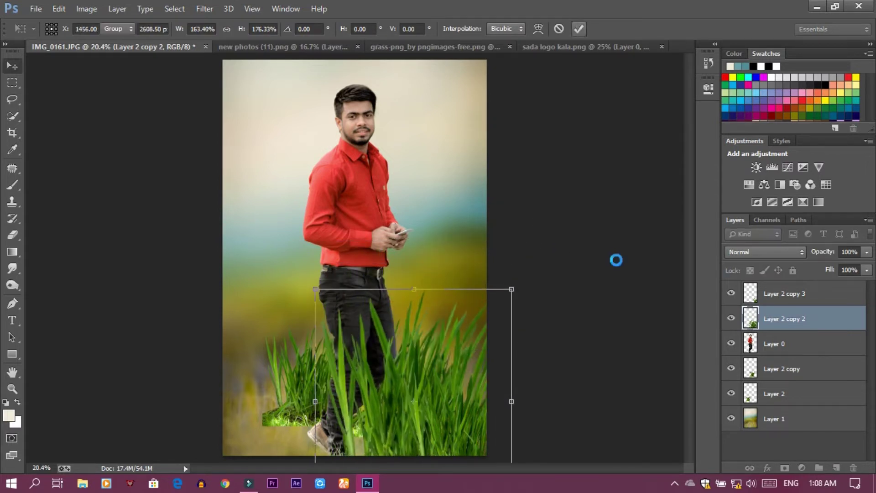
{"action": "left_click", "coordinate": [616, 262]}
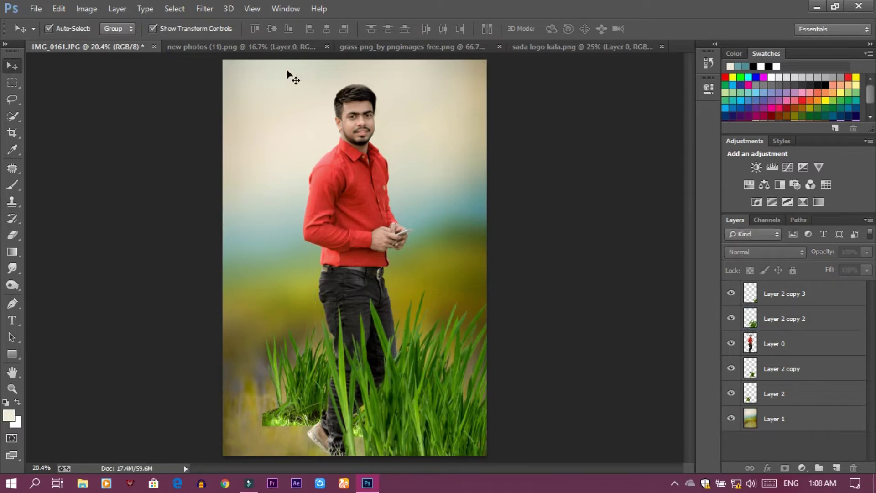
{"action": "left_click", "coordinate": [220, 46]}
Step: Bring the bush image into the man's photo, then close the source images unsaved
{"action": "left_click_drag", "start_coordinate": [442, 377], "coordinate": [79, 47]}
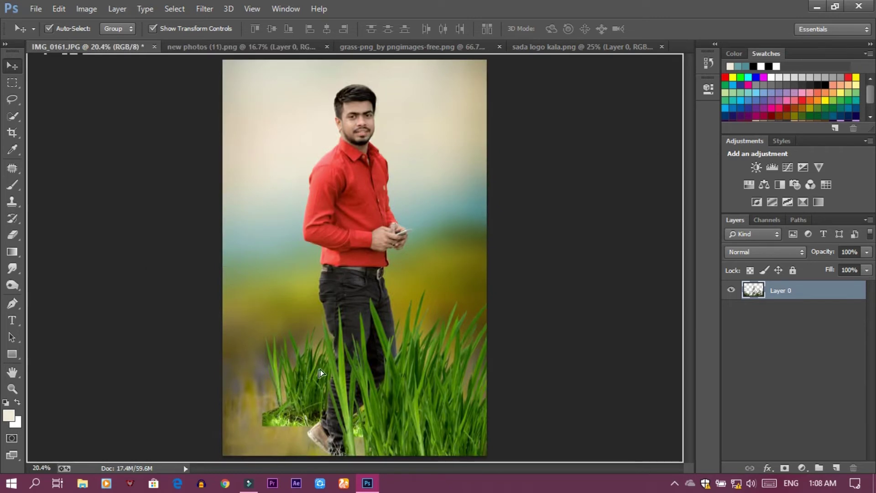
{"action": "mouse_move", "coordinate": [128, 103]}
{"action": "left_mouse_down"}
{"action": "mouse_move", "coordinate": [423, 434]}
{"action": "mouse_move", "coordinate": [358, 388]}
{"action": "mouse_move", "coordinate": [360, 401]}
{"action": "left_mouse_up"}
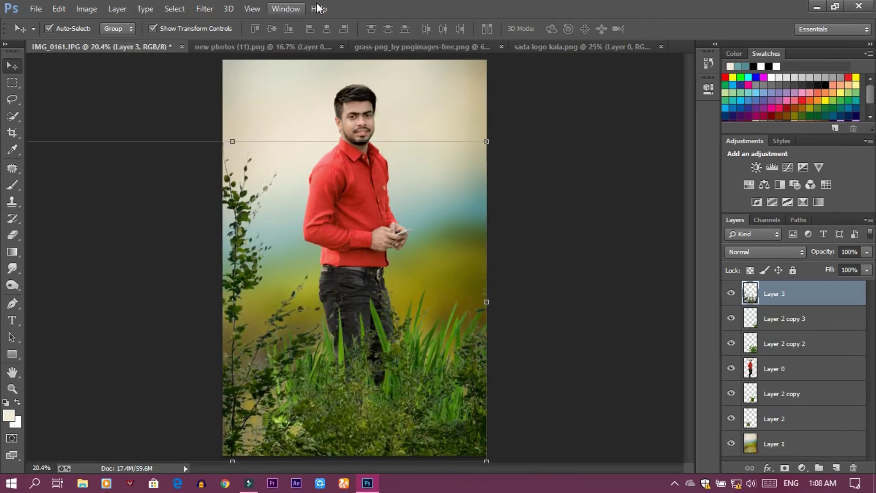
{"action": "left_click", "coordinate": [342, 47]}
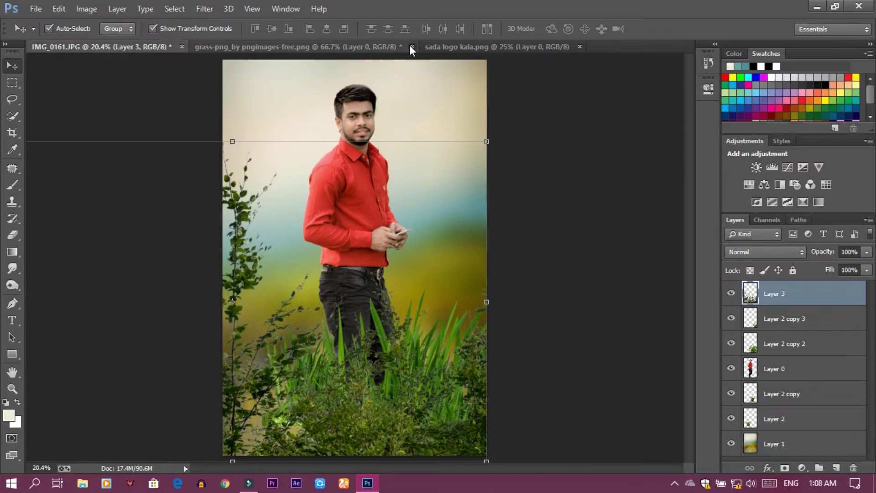
{"action": "left_click", "coordinate": [411, 46]}
{"action": "left_click", "coordinate": [439, 192]}
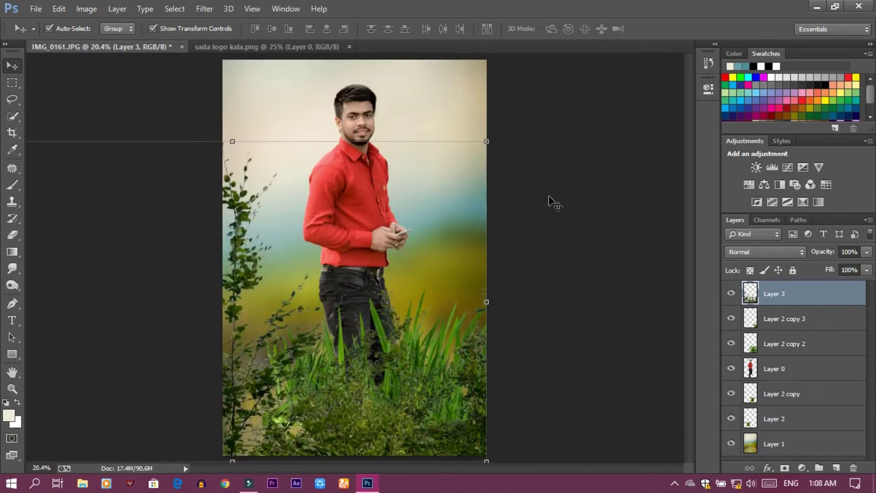
Step: Shrink the bush layer to about 72% and place it along the photo's bottom
{"action": "key", "text": "ctrl+minus"}
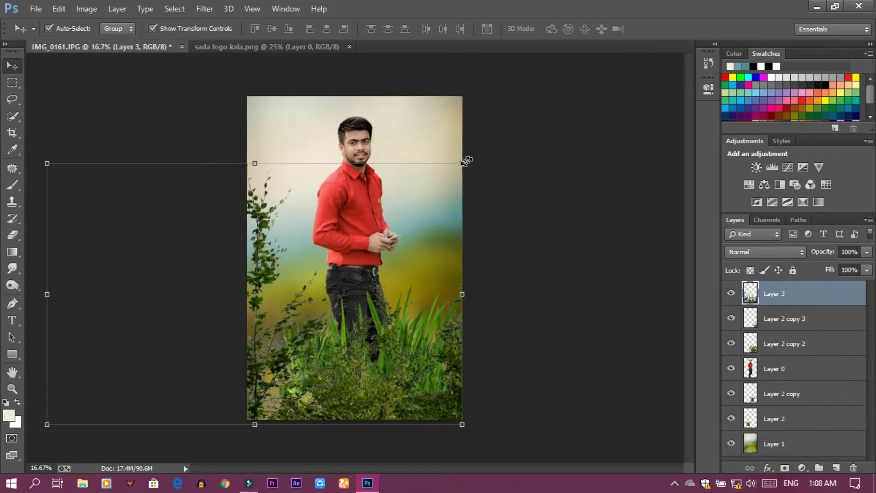
{"action": "left_click_drag", "start_coordinate": [463, 163], "coordinate": [351, 237]}
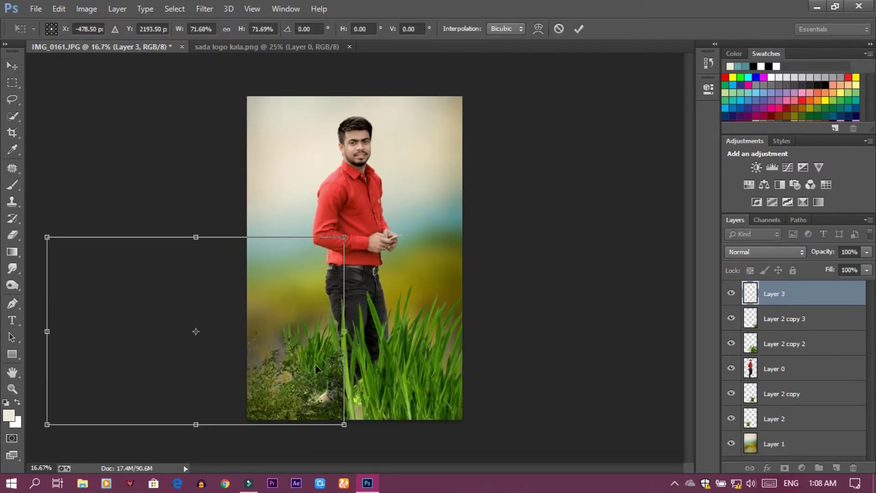
{"action": "mouse_move", "coordinate": [329, 365]}
{"action": "left_mouse_down"}
{"action": "mouse_move", "coordinate": [418, 347]}
{"action": "mouse_move", "coordinate": [449, 357]}
{"action": "left_mouse_up"}
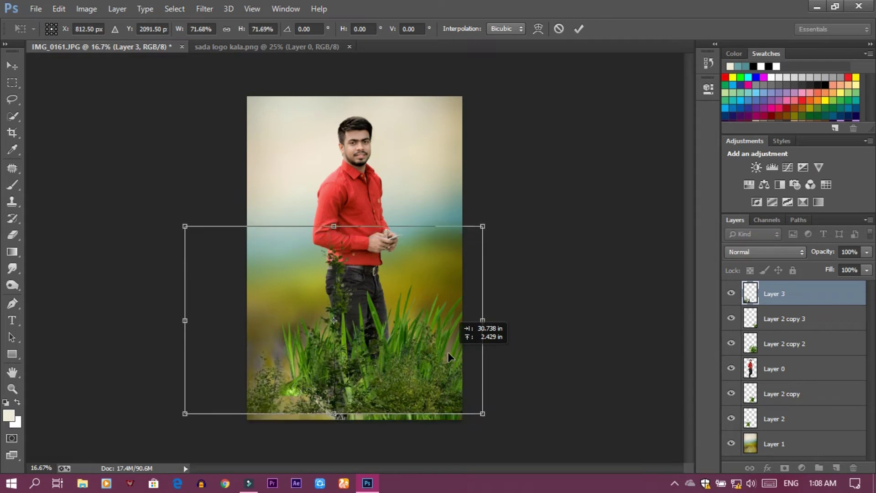
{"action": "left_click", "coordinate": [579, 29]}
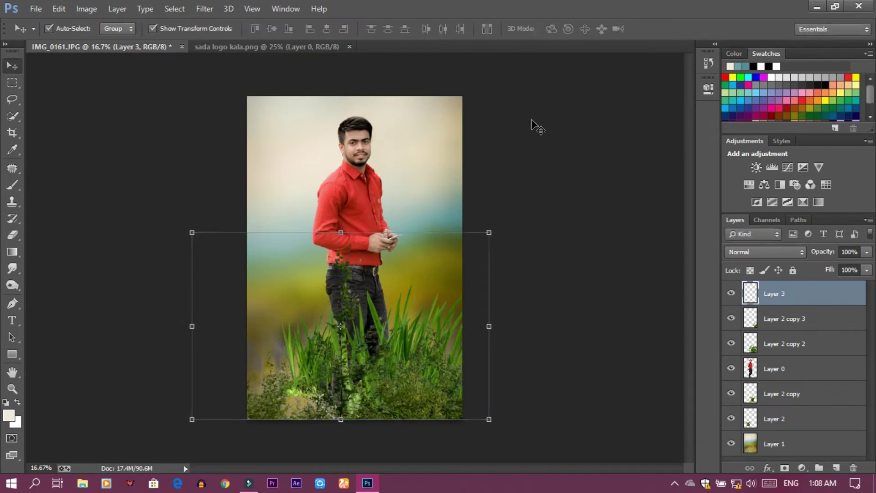
Step: Make three bush copies, spreading them left, right and along the bottom
{"action": "key", "text": "ctrl+j"}
{"action": "left_click_drag", "start_coordinate": [412, 376], "coordinate": [372, 375]}
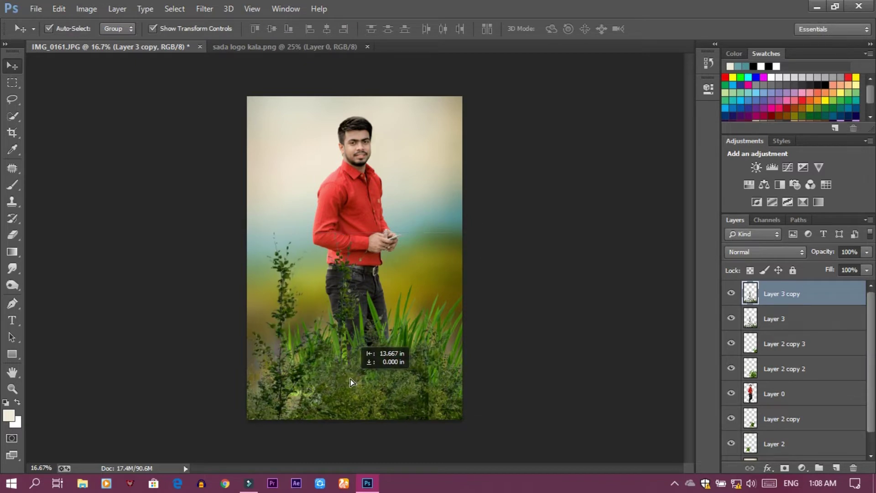
{"action": "key", "text": "ctrl+j"}
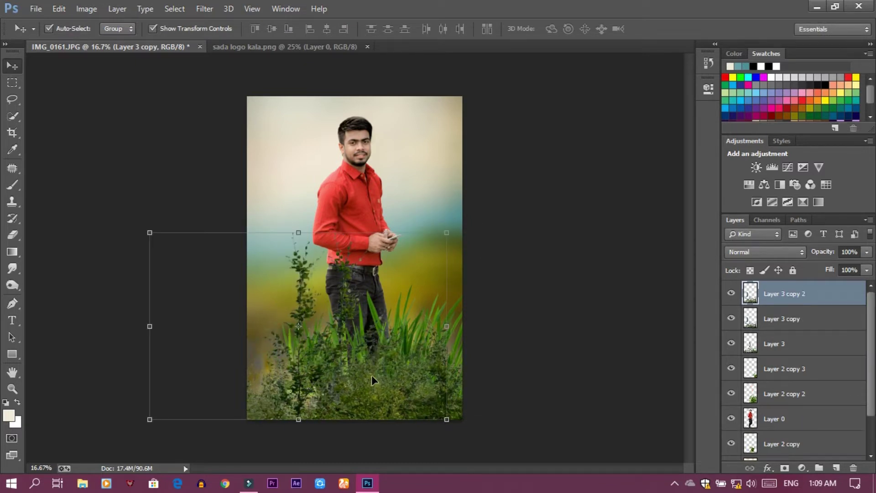
{"action": "mouse_move", "coordinate": [371, 375]}
{"action": "left_mouse_down"}
{"action": "mouse_move", "coordinate": [473, 371]}
{"action": "mouse_move", "coordinate": [508, 383]}
{"action": "left_mouse_up"}
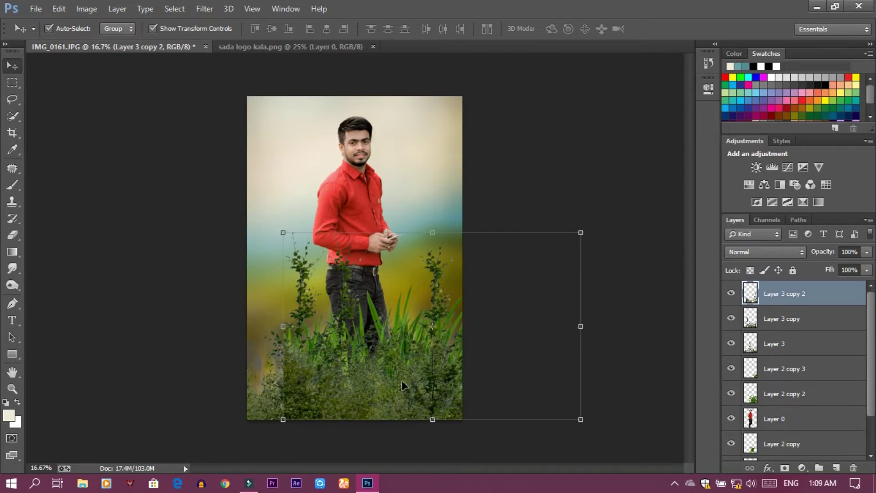
{"action": "key", "text": "ctrl+j"}
{"action": "left_click_drag", "start_coordinate": [255, 386], "coordinate": [379, 380]}
Step: Merge Down the three bush copies into Layer 3, then toggle its visibility to check
{"action": "right_click", "coordinate": [804, 297]}
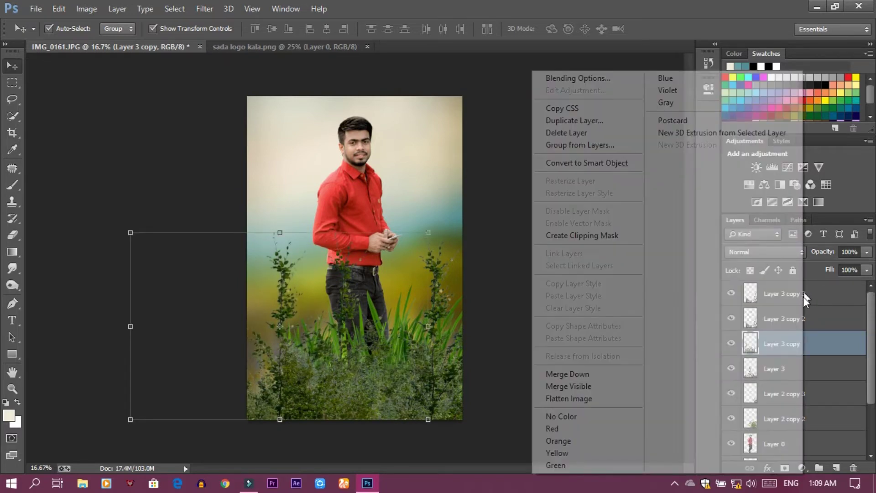
{"action": "left_click", "coordinate": [605, 374]}
{"action": "right_click", "coordinate": [811, 297]}
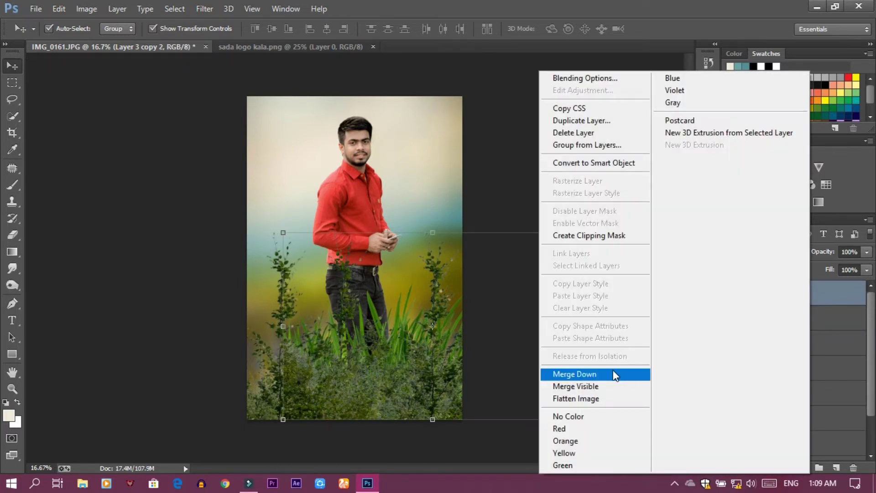
{"action": "left_click", "coordinate": [613, 373]}
{"action": "right_click", "coordinate": [800, 292]}
{"action": "left_click", "coordinate": [587, 375]}
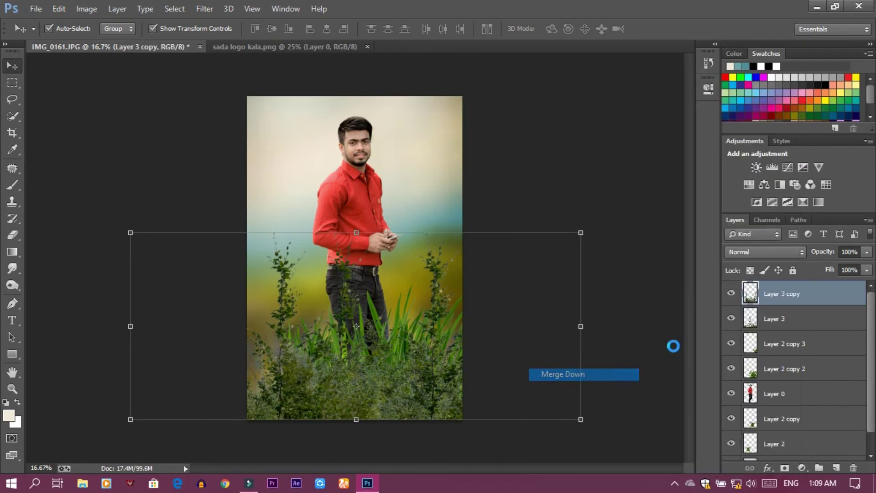
{"action": "left_click", "coordinate": [731, 294]}
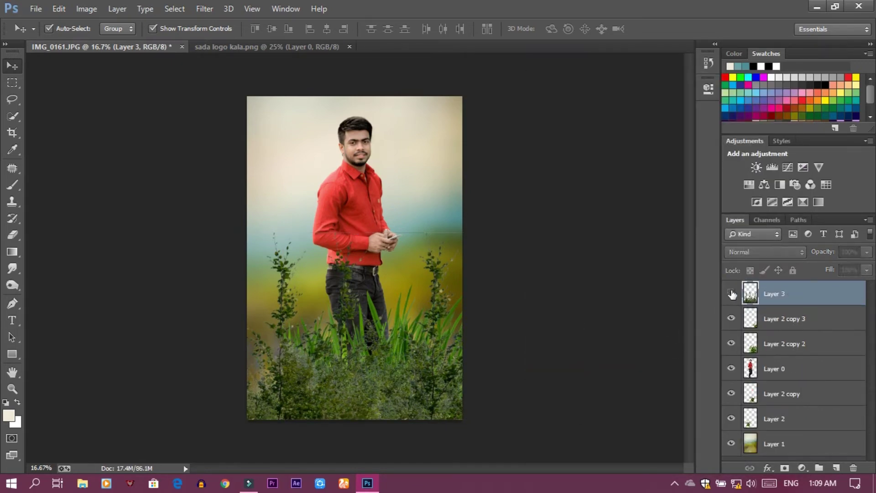
{"action": "left_click", "coordinate": [731, 293]}
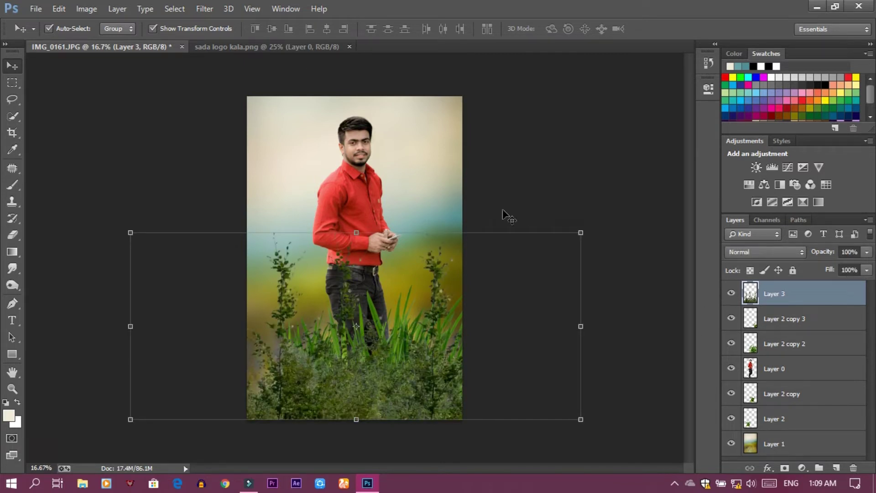
Step: Apply a Box Blur with a radius of about 73 pixels to the bush layer
{"action": "left_click", "coordinate": [205, 8]}
{"action": "mouse_move", "coordinate": [211, 150]}
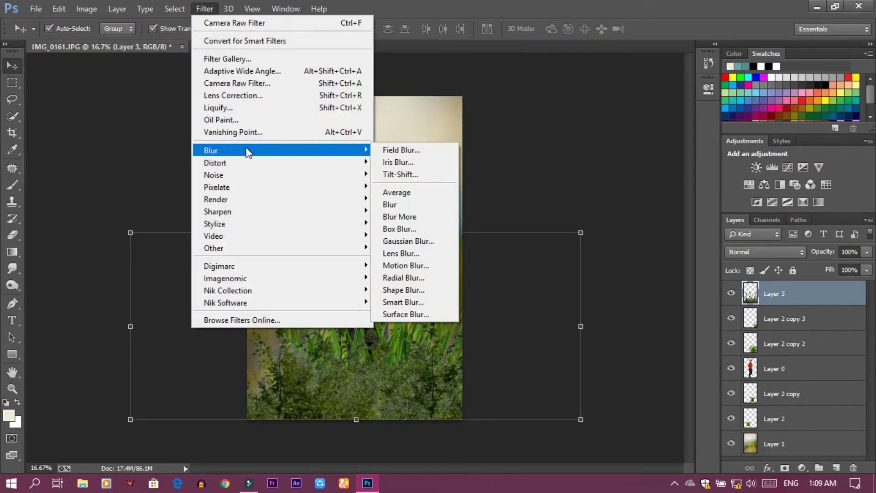
{"action": "left_click", "coordinate": [434, 233]}
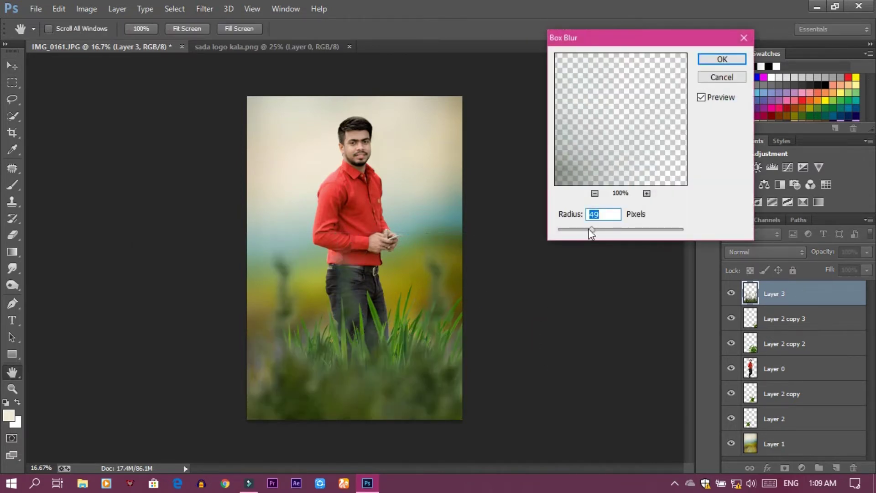
{"action": "left_click_drag", "start_coordinate": [591, 232], "coordinate": [586, 231]}
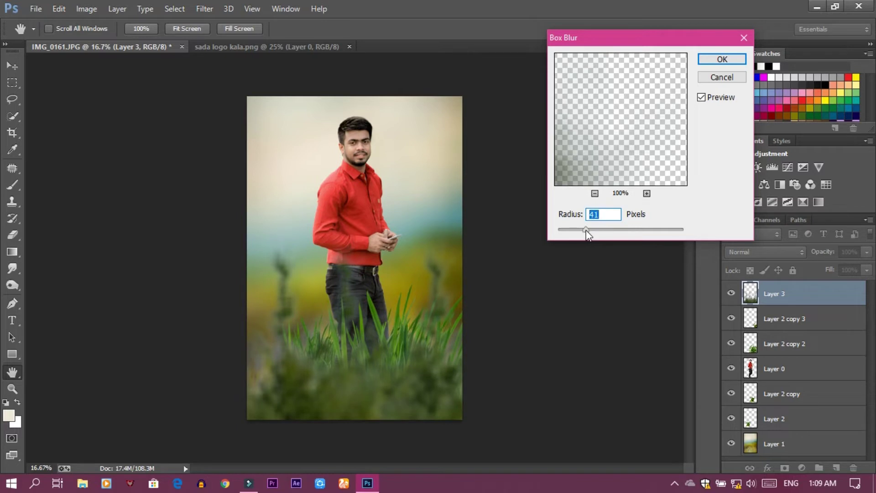
{"action": "left_click_drag", "start_coordinate": [589, 231], "coordinate": [596, 232]}
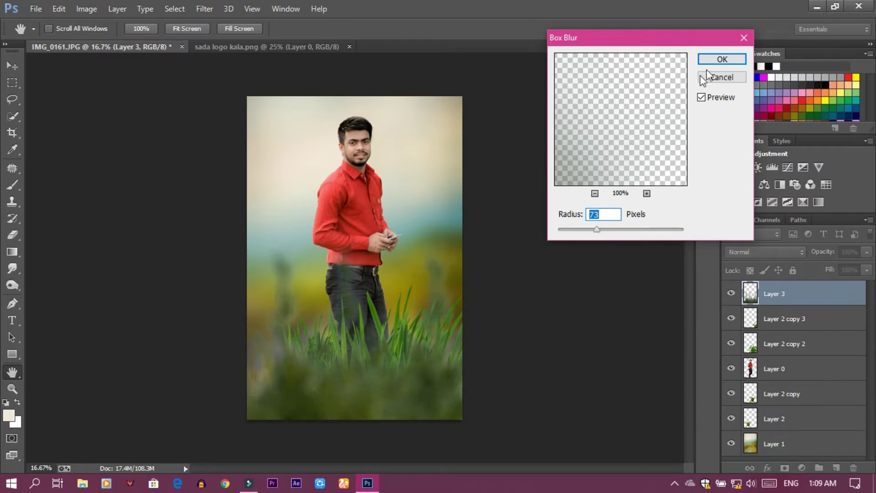
{"action": "left_click", "coordinate": [715, 60]}
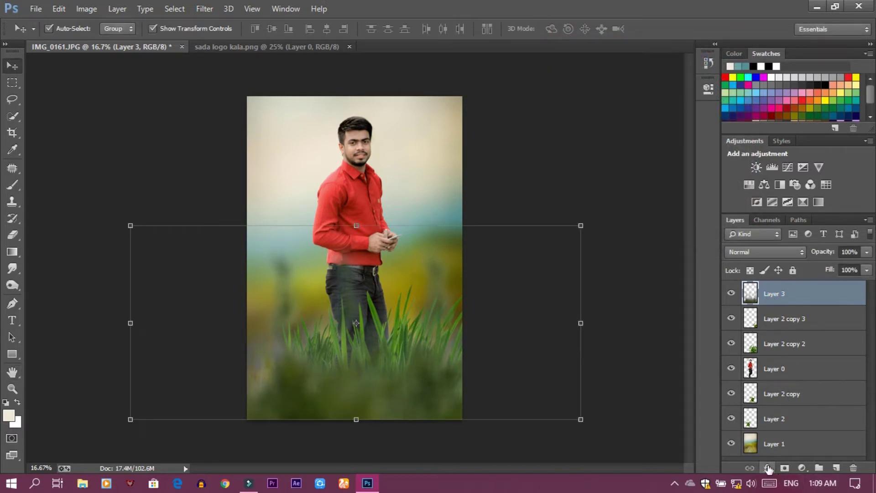
Step: Add a Color Overlay to Layer 3 using olive #907d08 sampled from the photo
{"action": "left_click", "coordinate": [768, 468]}
{"action": "left_click", "coordinate": [806, 398]}
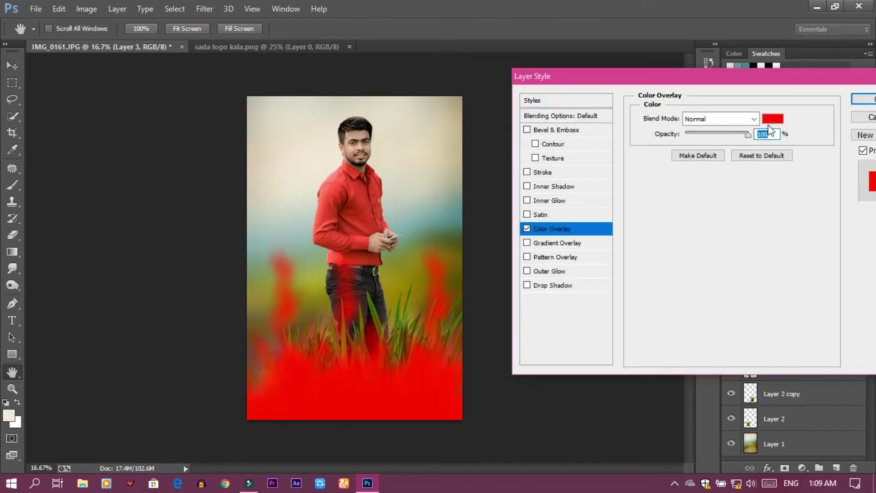
{"action": "left_click", "coordinate": [770, 119]}
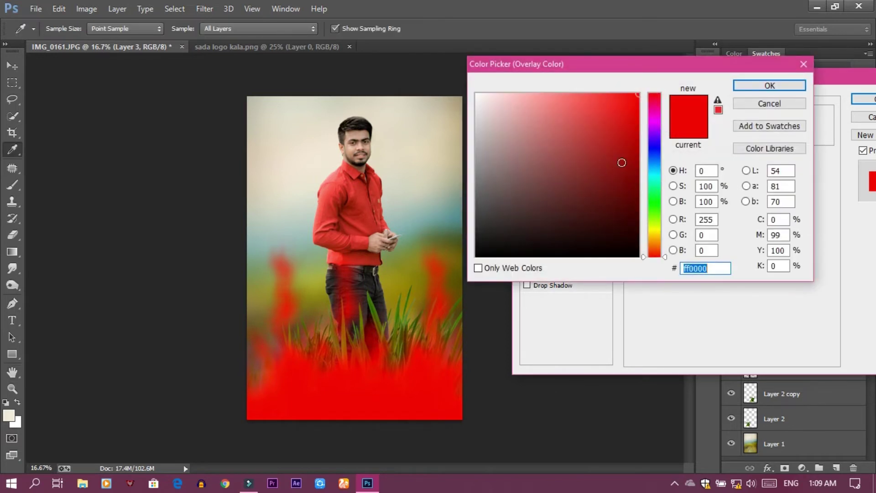
{"action": "left_click_drag", "start_coordinate": [408, 278], "coordinate": [402, 291]}
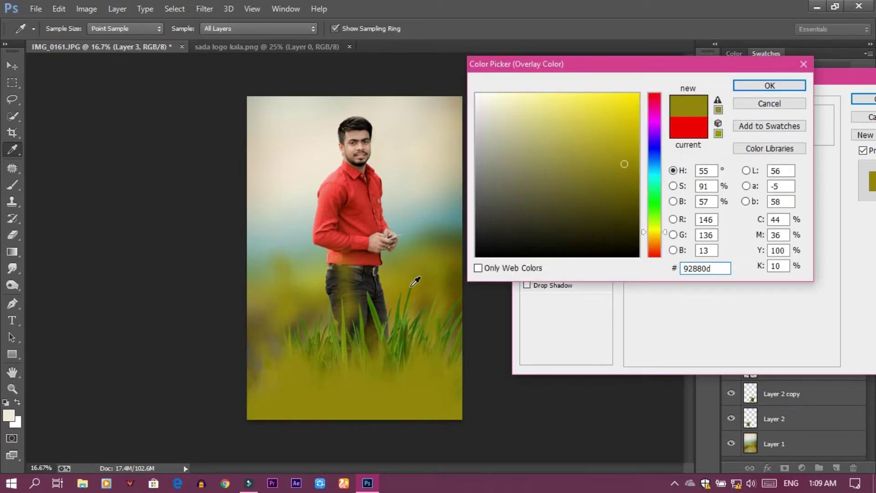
{"action": "left_click", "coordinate": [393, 303]}
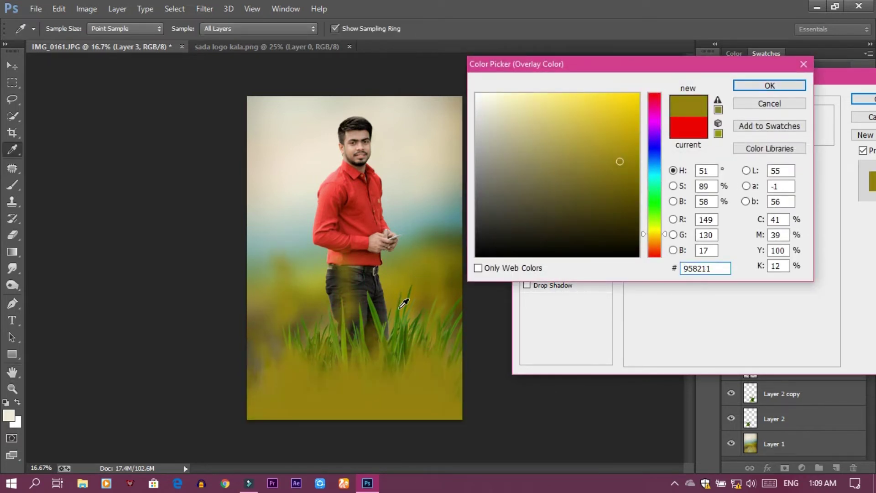
{"action": "left_click_drag", "start_coordinate": [404, 302], "coordinate": [401, 298]}
{"action": "left_click", "coordinate": [623, 149]}
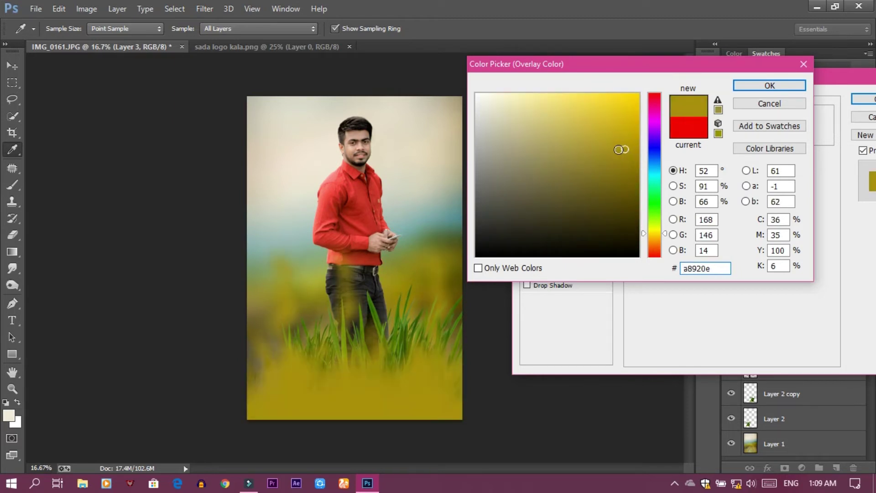
{"action": "left_click_drag", "start_coordinate": [624, 152], "coordinate": [616, 145]}
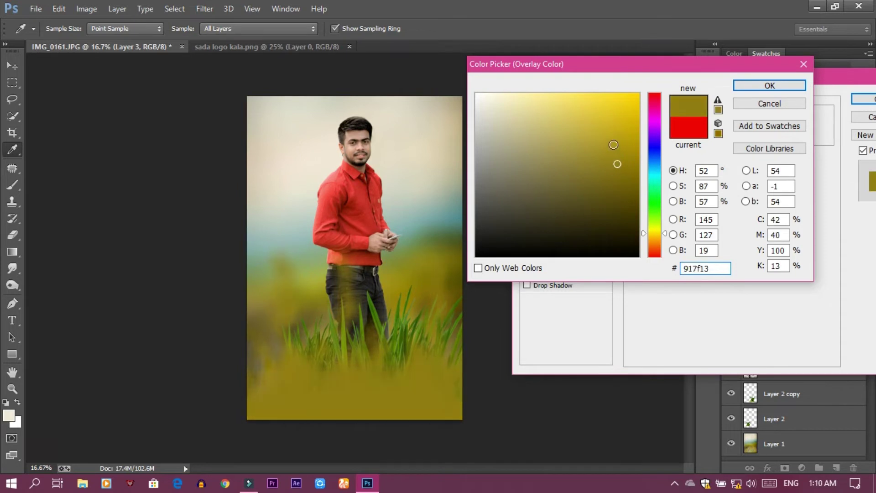
{"action": "left_click", "coordinate": [410, 301]}
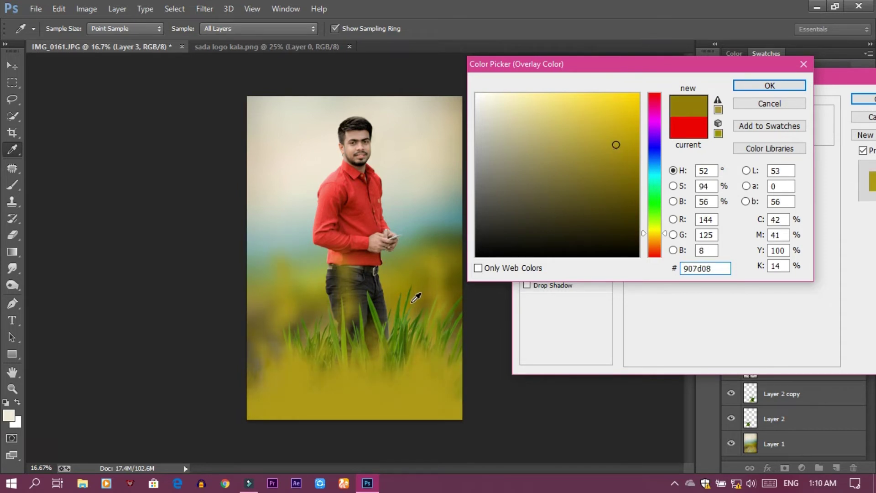
{"action": "left_click", "coordinate": [782, 86]}
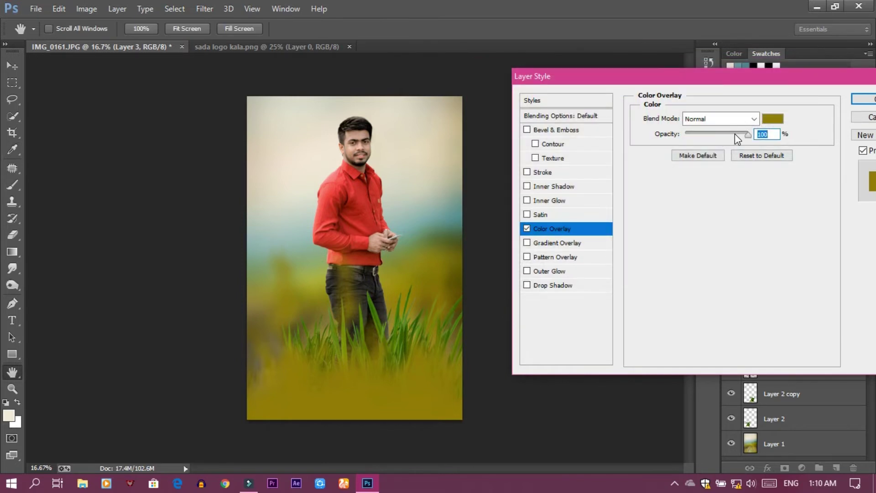
Step: Set the Color Overlay opacity to 73% and apply it
{"action": "left_click_drag", "start_coordinate": [735, 133], "coordinate": [732, 130]}
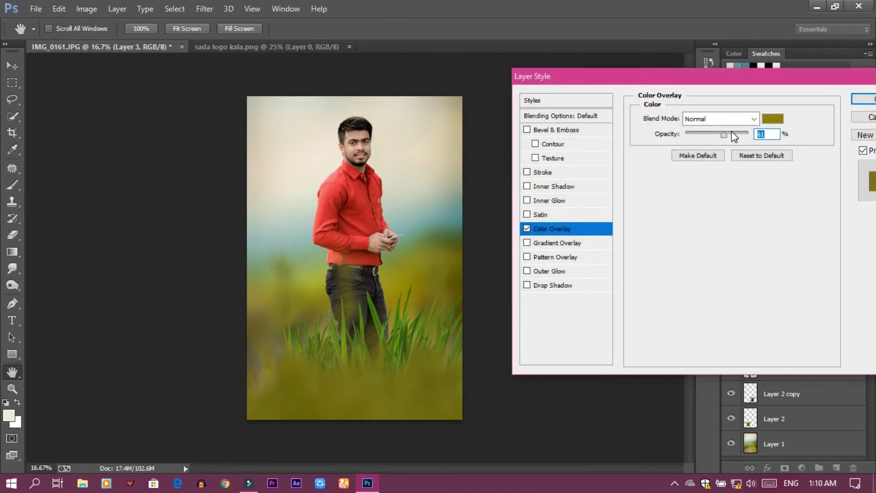
{"action": "left_click", "coordinate": [732, 132]}
{"action": "left_click", "coordinate": [866, 102]}
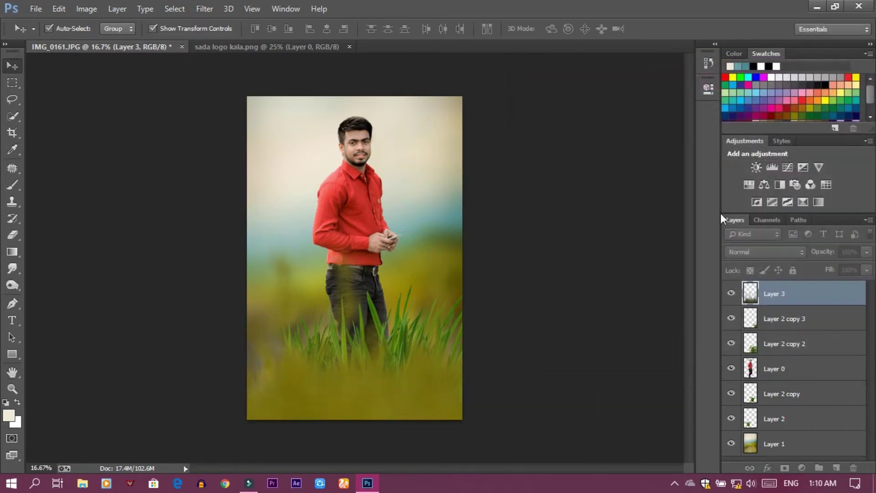
Step: Rasterize Layer 3's layer style and merge Layer 2 copy 3 with Layer 2 copy 2
{"action": "right_click", "coordinate": [800, 299]}
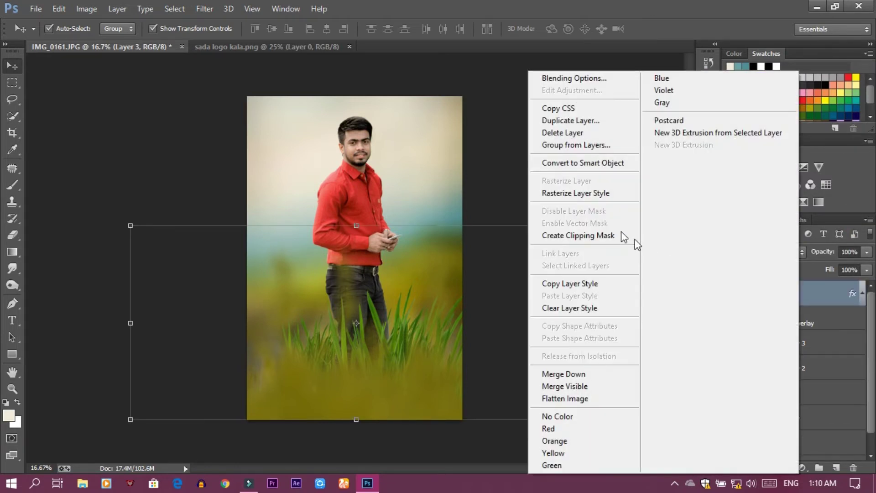
{"action": "left_click", "coordinate": [583, 199]}
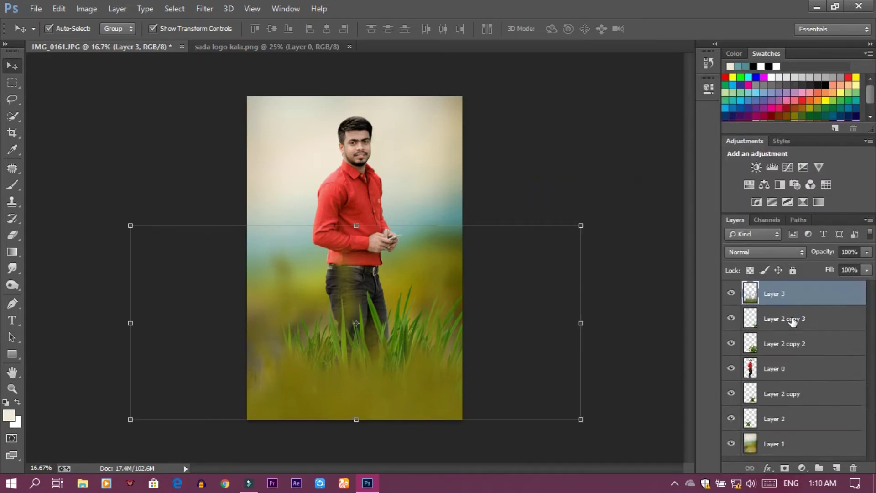
{"action": "left_click", "coordinate": [793, 322]}
{"action": "left_click", "coordinate": [793, 344], "text": "ctrl"}
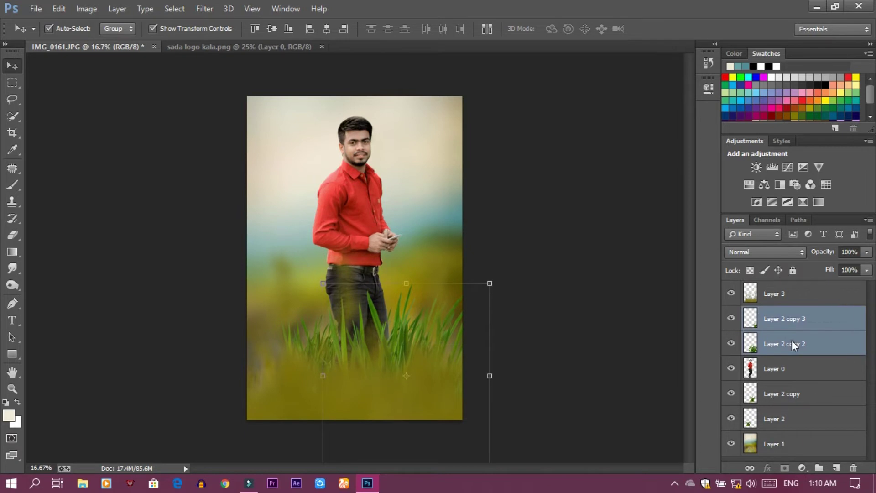
{"action": "right_click", "coordinate": [792, 343]}
{"action": "left_click", "coordinate": [557, 375]}
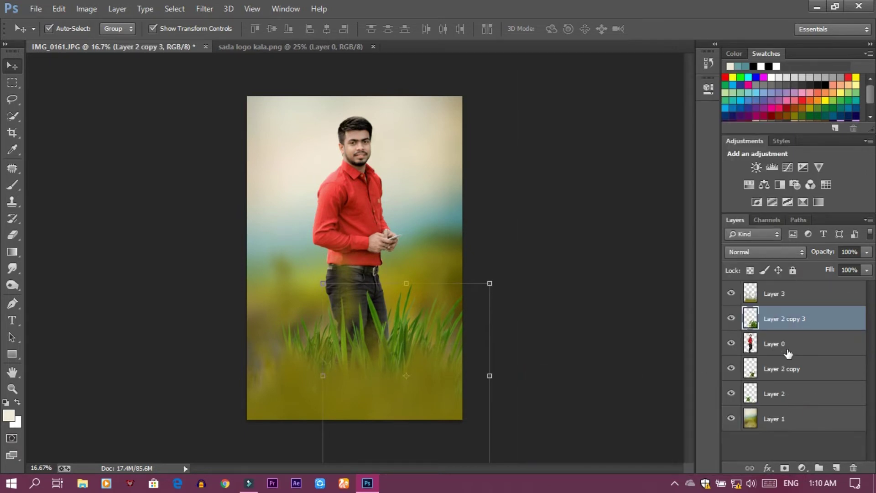
{"action": "left_click", "coordinate": [731, 319]}
Step: Scale Layer 2's grass to about 170% and position it at the lower left
{"action": "left_click", "coordinate": [304, 335]}
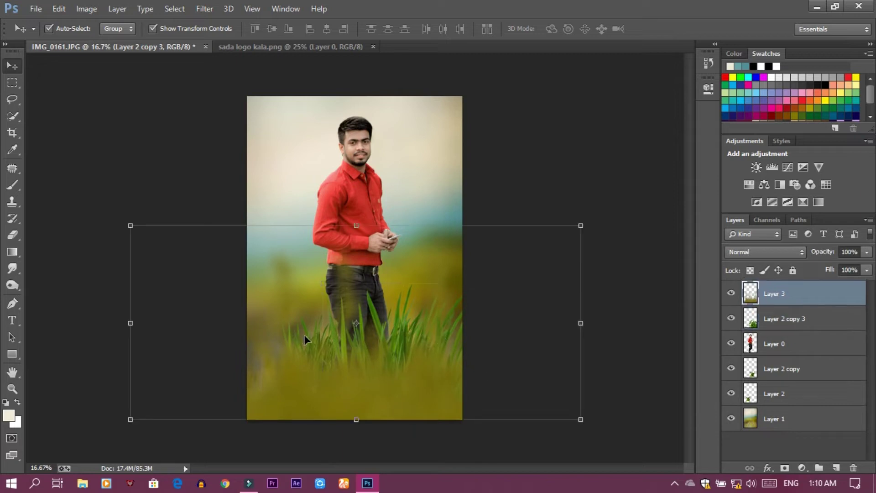
{"action": "left_click", "coordinate": [779, 373]}
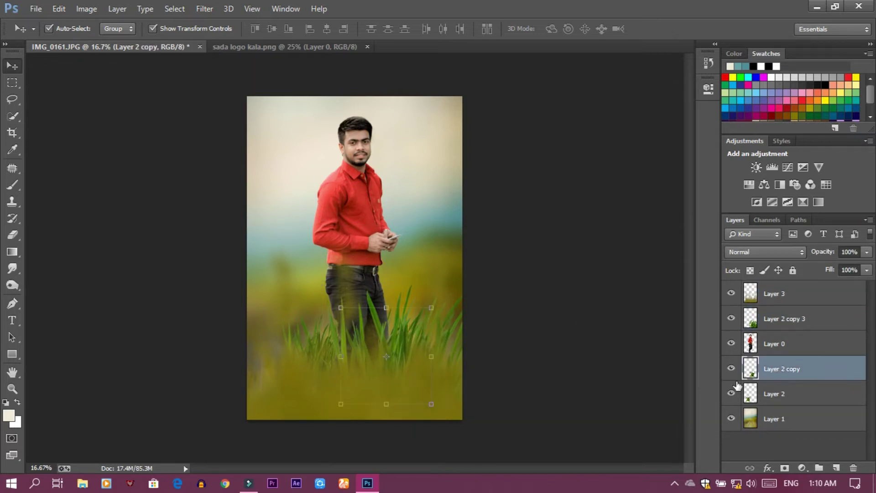
{"action": "left_click", "coordinate": [773, 393]}
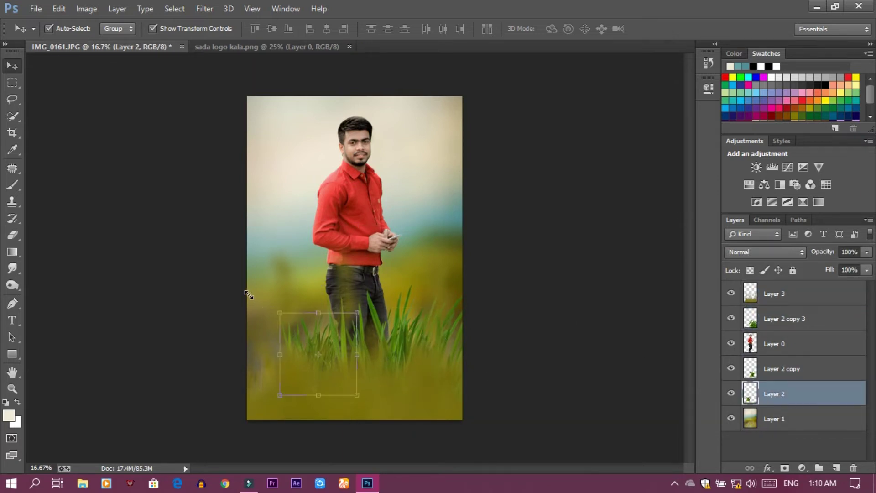
{"action": "left_click_drag", "start_coordinate": [276, 312], "coordinate": [254, 289]}
{"action": "mouse_move", "coordinate": [300, 305]}
{"action": "left_mouse_down"}
{"action": "mouse_move", "coordinate": [271, 340]}
{"action": "mouse_move", "coordinate": [289, 351]}
{"action": "left_mouse_up"}
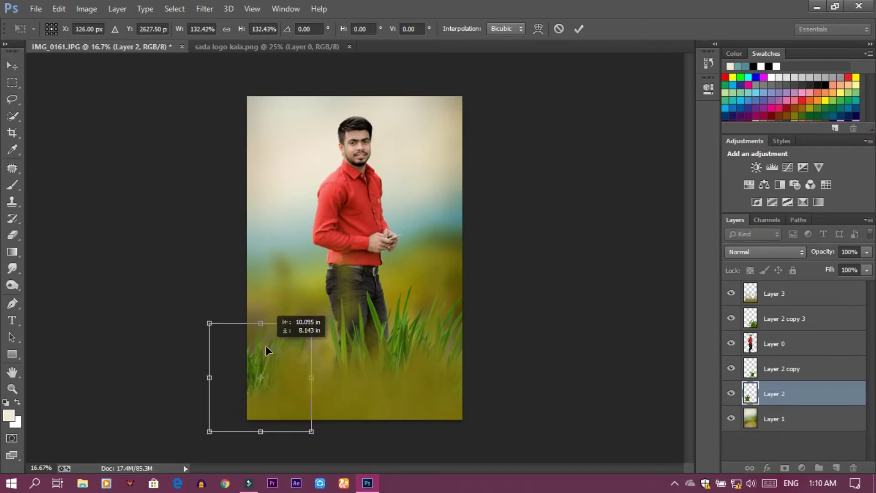
{"action": "left_click_drag", "start_coordinate": [329, 323], "coordinate": [359, 289]}
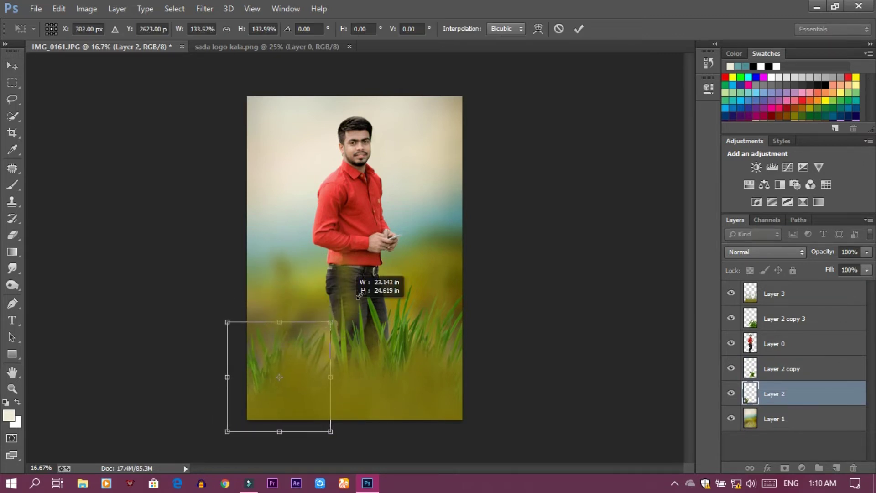
{"action": "left_click_drag", "start_coordinate": [326, 329], "coordinate": [294, 349]}
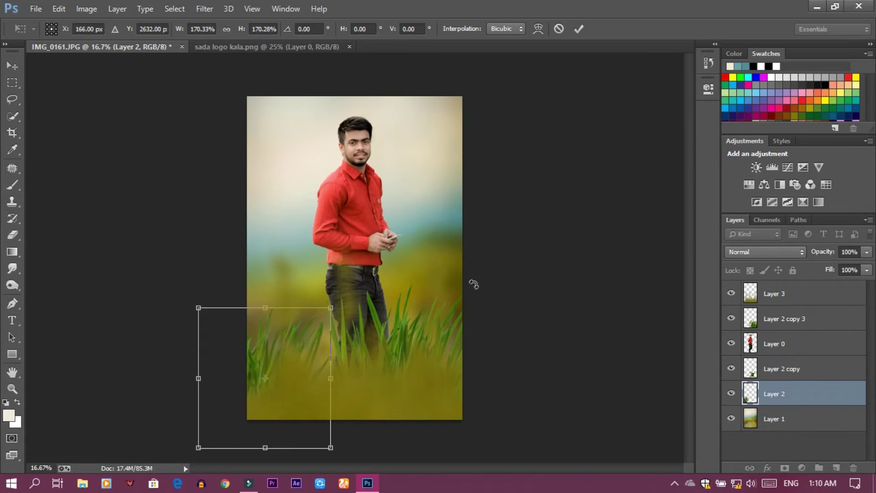
{"action": "left_click", "coordinate": [579, 29]}
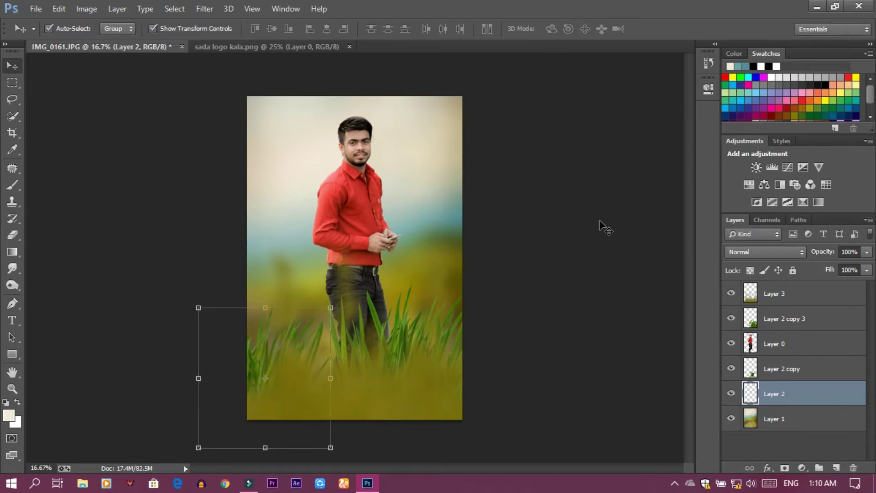
{"action": "left_click", "coordinate": [675, 287]}
{"action": "left_click", "coordinate": [786, 343]}
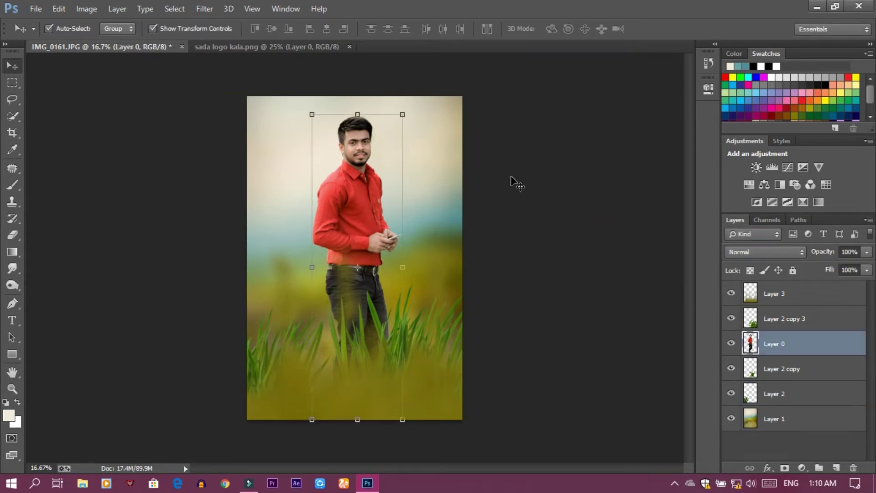
Step: Zoom in on the man's hands and belt area
{"action": "key", "text": "ctrl+plus"}
{"action": "key", "text": "ctrl+plus"}
{"action": "key", "text": "ctrl+plus"}
{"action": "scroll", "coordinate": [530, 183], "scroll_direction": "up", "scroll_amount": 2}
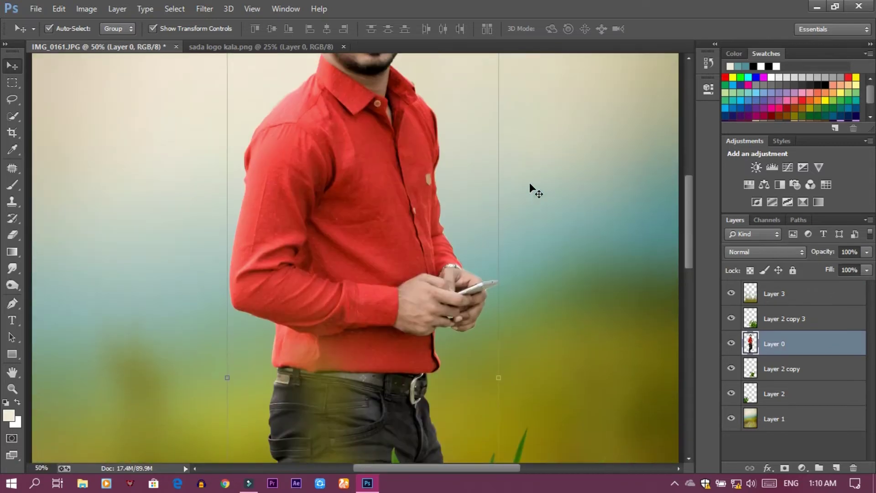
{"action": "scroll", "coordinate": [530, 183], "scroll_direction": "up", "scroll_amount": 3}
{"action": "key", "text": "ctrl+plus"}
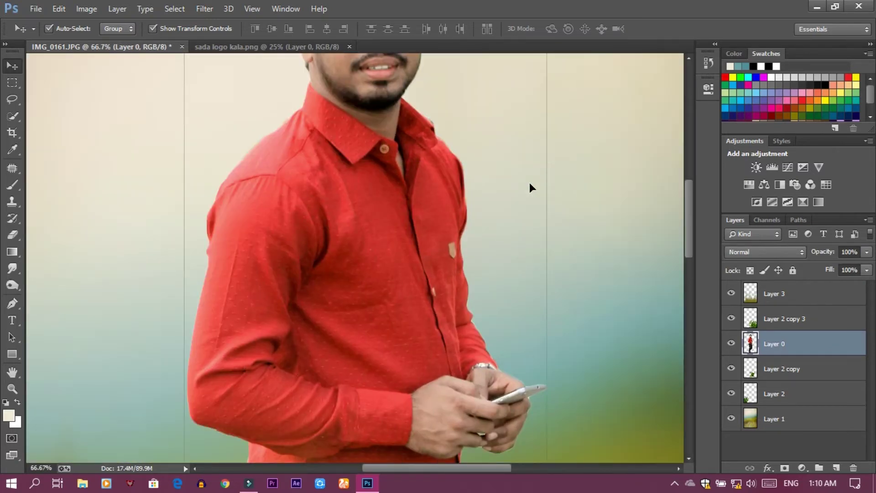
{"action": "scroll", "coordinate": [529, 183], "scroll_direction": "down", "scroll_amount": 3}
{"action": "scroll", "coordinate": [529, 182], "scroll_direction": "down", "scroll_amount": 1}
{"action": "key", "text": "ctrl+plus"}
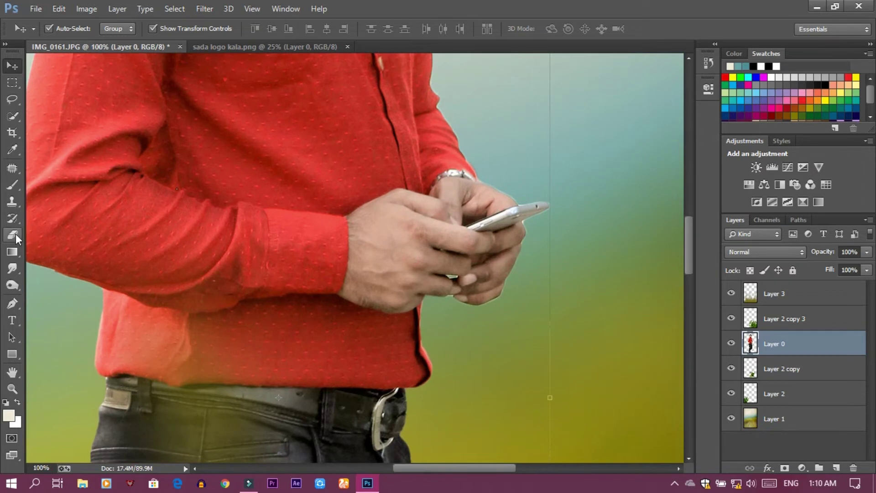
Step: Erase stray fringe around the man's hands, shirt and head with a 10 px eraser
{"action": "left_click", "coordinate": [13, 235]}
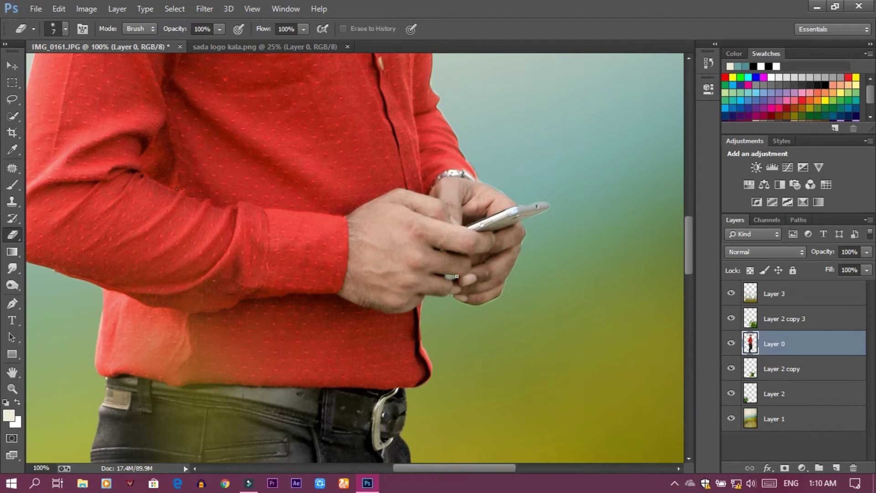
{"action": "scroll", "coordinate": [515, 306], "scroll_direction": "down", "scroll_amount": 3}
{"action": "key", "text": "bracketright"}
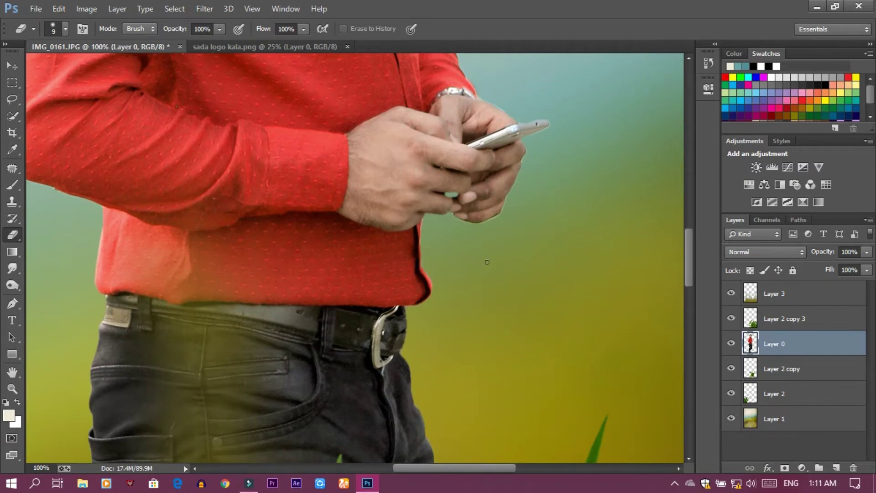
{"action": "scroll", "coordinate": [487, 262], "scroll_direction": "up", "scroll_amount": 2}
{"action": "scroll", "coordinate": [487, 262], "scroll_direction": "up", "scroll_amount": 3}
{"action": "scroll", "coordinate": [487, 262], "scroll_direction": "up", "scroll_amount": 3}
{"action": "scroll", "coordinate": [487, 262], "scroll_direction": "up", "scroll_amount": 3}
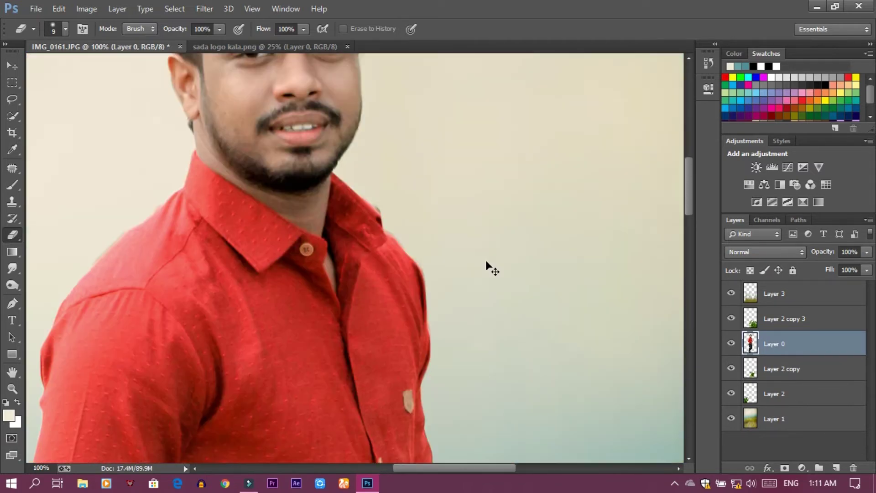
{"action": "scroll", "coordinate": [487, 262], "scroll_direction": "left", "scroll_amount": 3}
{"action": "scroll", "coordinate": [487, 262], "scroll_direction": "left", "scroll_amount": 1}
{"action": "scroll", "coordinate": [486, 262], "scroll_direction": "up", "scroll_amount": 2}
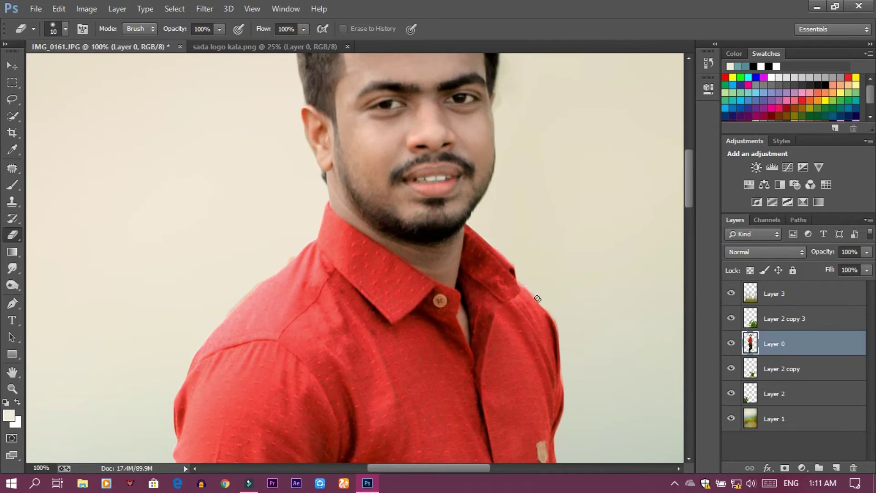
{"action": "scroll", "coordinate": [571, 291], "scroll_direction": "up", "scroll_amount": 2}
{"action": "scroll", "coordinate": [563, 233], "scroll_direction": "up", "scroll_amount": 2}
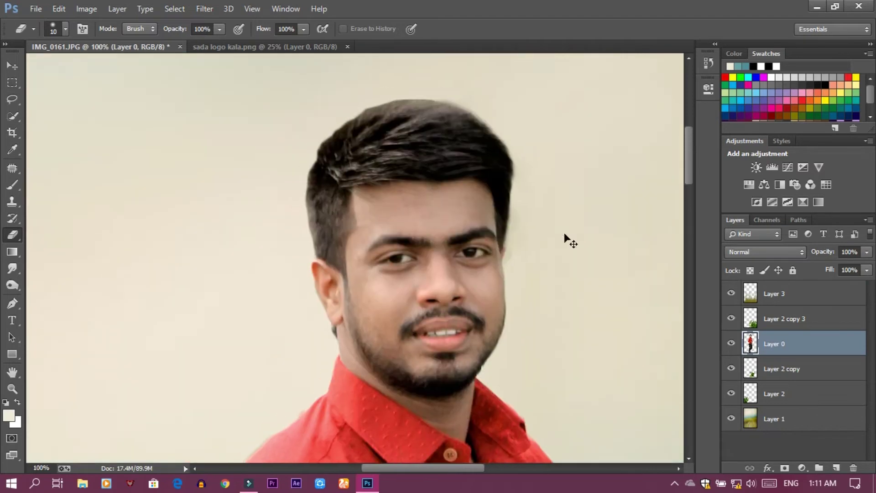
{"action": "scroll", "coordinate": [567, 238], "scroll_direction": "left", "scroll_amount": 2}
{"action": "scroll", "coordinate": [526, 178], "scroll_direction": "up", "scroll_amount": 2}
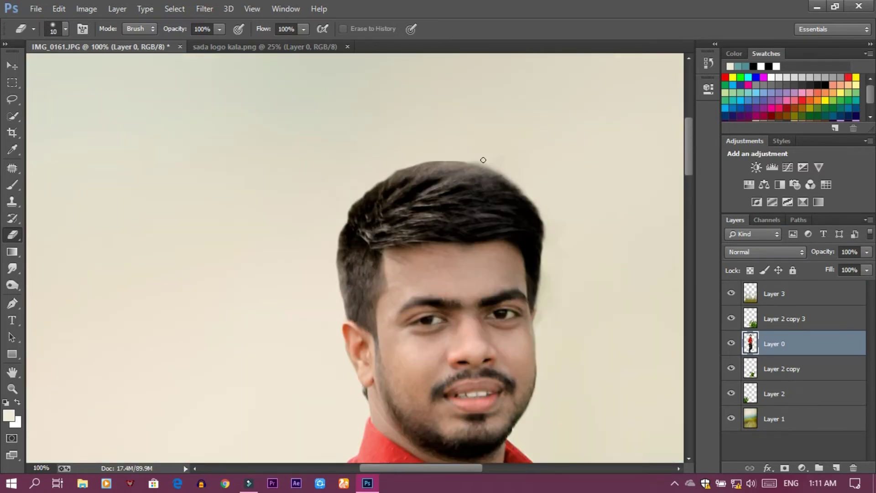
Step: Set up the Smudge tool with the 39 px textured brush, raising strength and brush size
{"action": "left_click", "coordinate": [13, 269]}
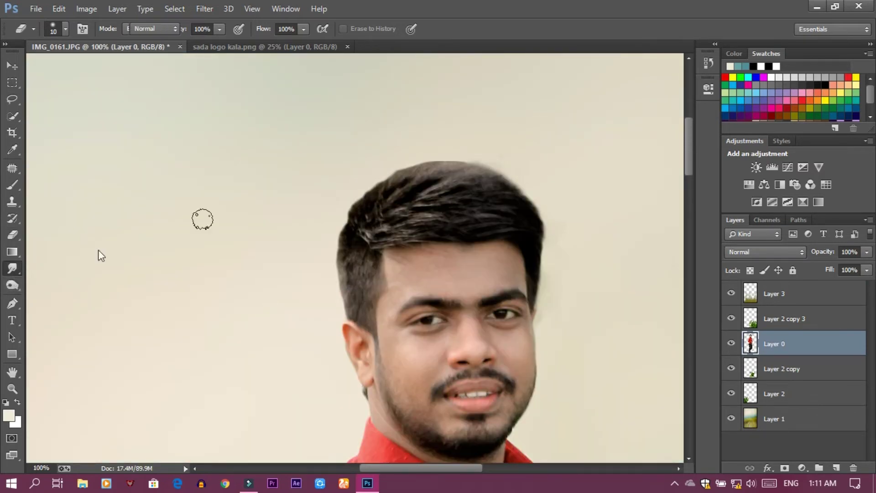
{"action": "right_click", "coordinate": [348, 178]}
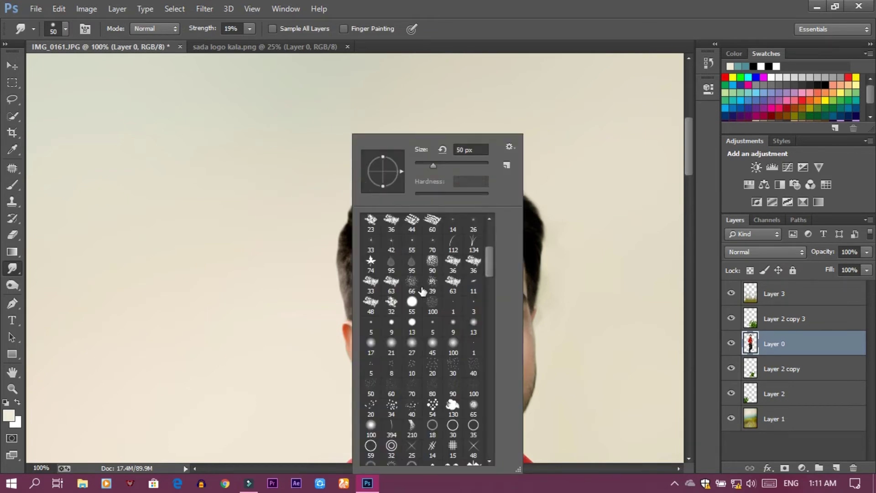
{"action": "left_click", "coordinate": [432, 281]}
{"action": "left_click", "coordinate": [306, 192]}
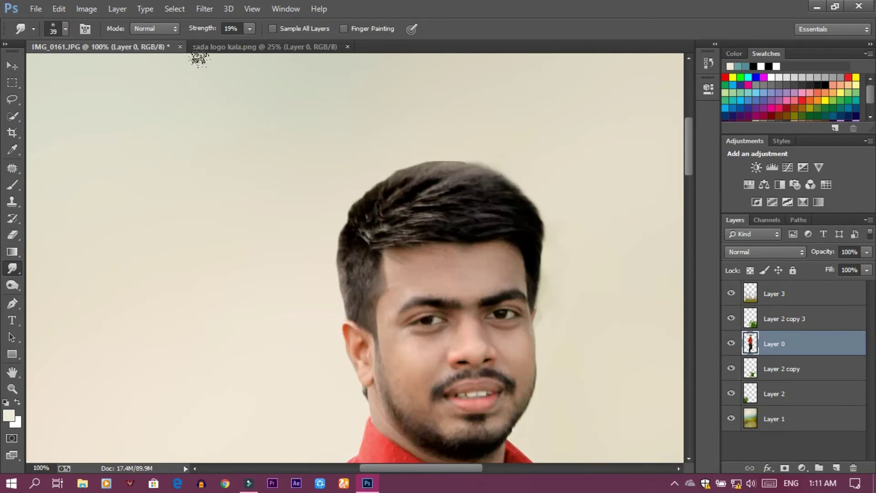
{"action": "left_click_drag", "start_coordinate": [203, 28], "coordinate": [214, 30]}
{"action": "key", "text": "bracketright"}
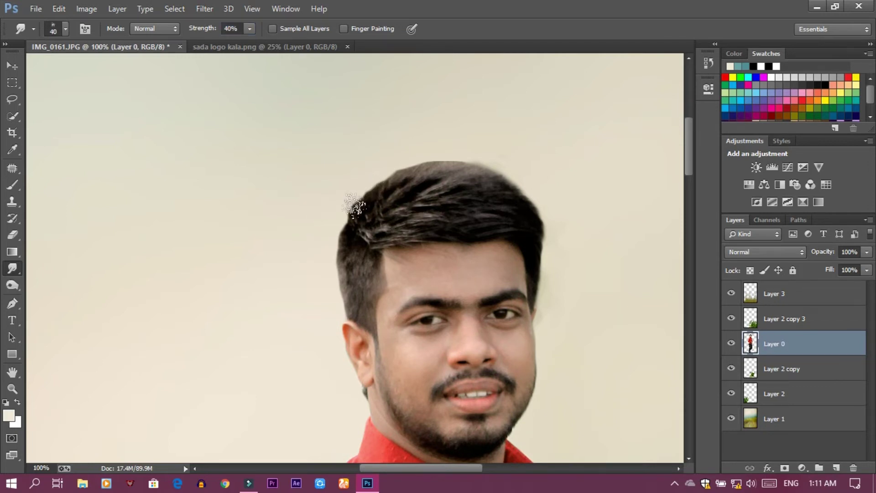
{"action": "key", "text": "bracketright"}
{"action": "key", "text": "bracketright"}
{"action": "key", "text": "bracketright"}
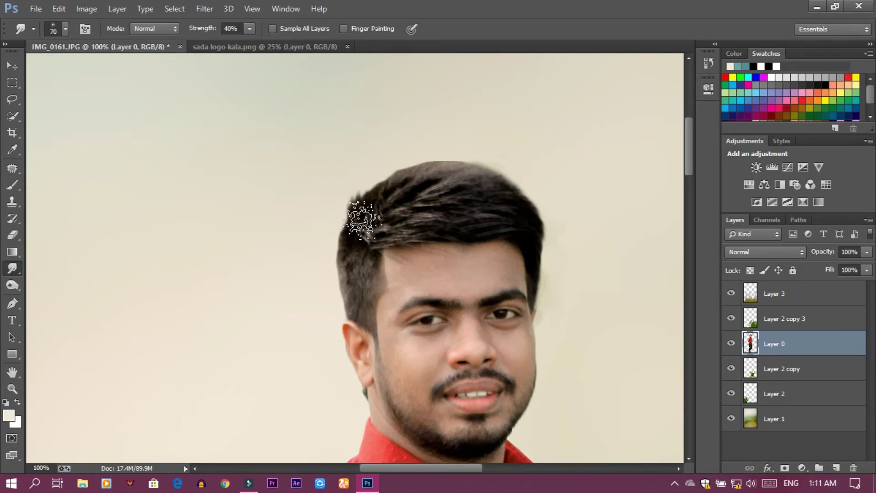
Step: Smudge the top, left and right hair edges into soft wisps, then fit the photo on screen
{"action": "left_click_drag", "start_coordinate": [362, 218], "coordinate": [391, 152]}
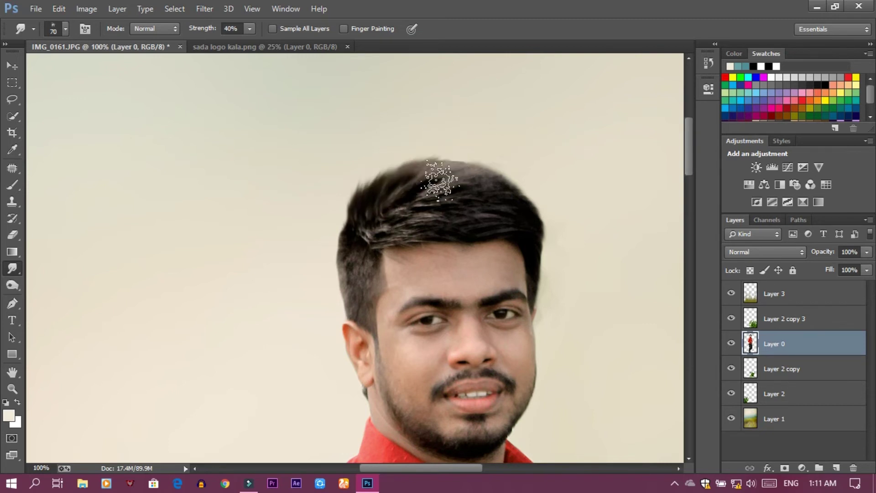
{"action": "left_click_drag", "start_coordinate": [438, 181], "coordinate": [490, 194]}
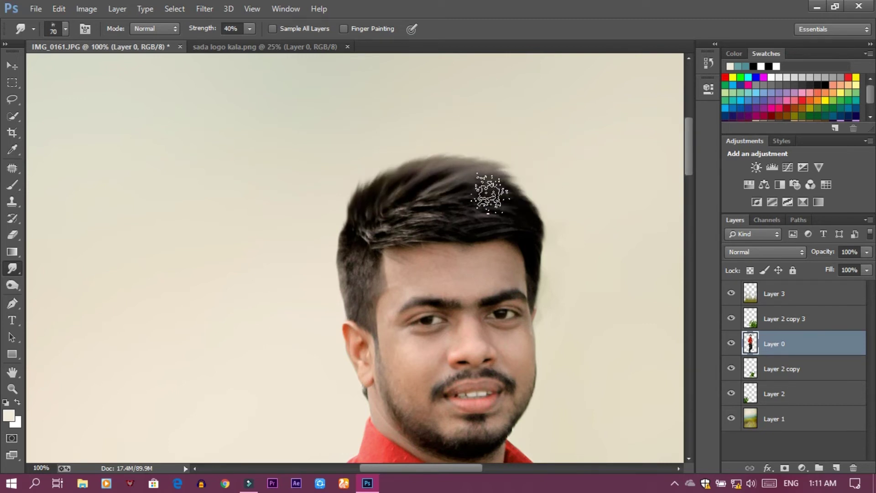
{"action": "key", "text": "bracketleft"}
{"action": "key", "text": "bracketleft"}
{"action": "left_click_drag", "start_coordinate": [527, 228], "coordinate": [552, 274]}
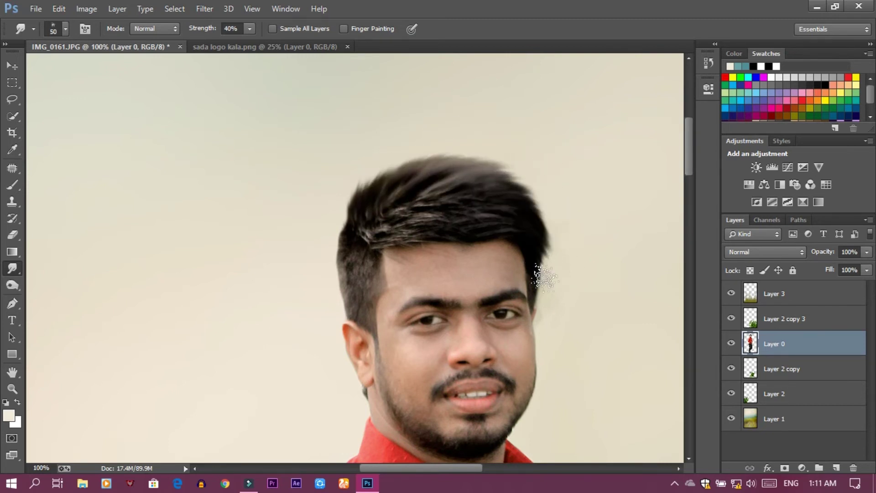
{"action": "key", "text": "bracketright"}
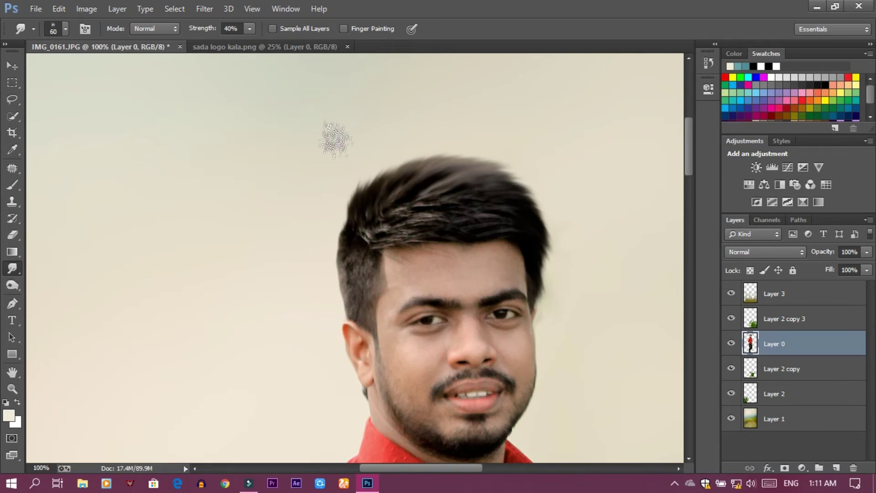
{"action": "left_click_drag", "start_coordinate": [352, 221], "coordinate": [352, 205]}
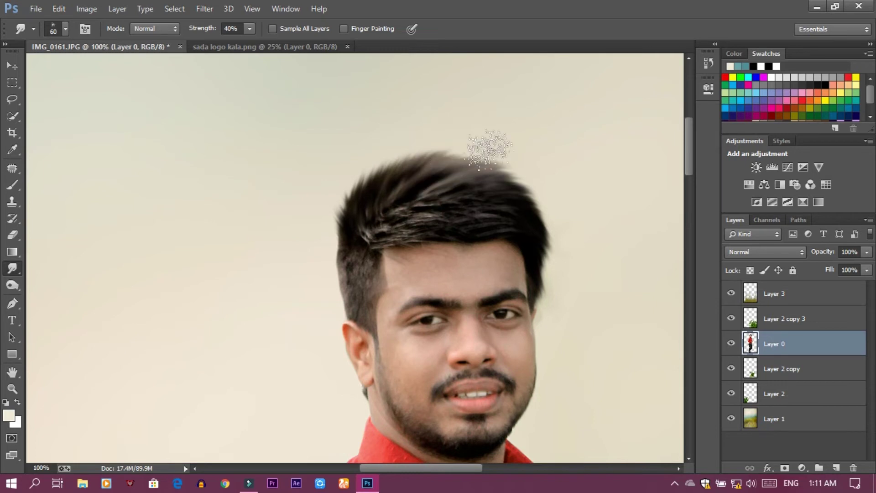
{"action": "key", "text": "bracketleft"}
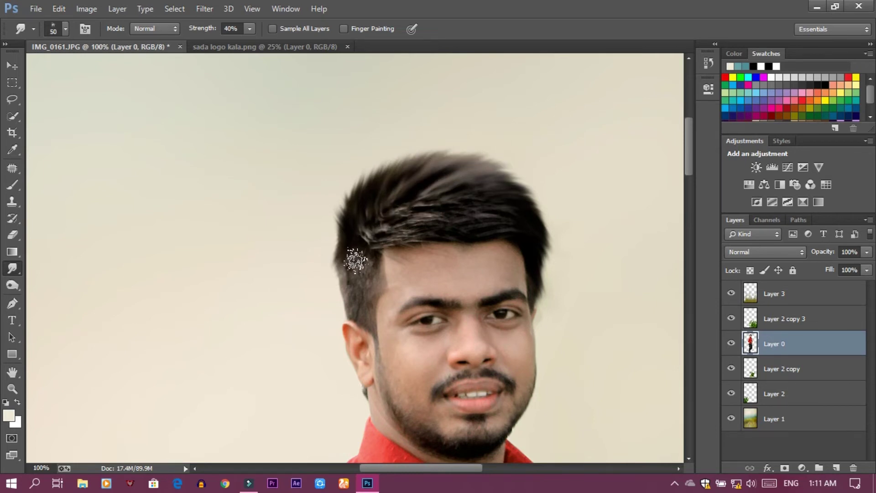
{"action": "key", "text": "bracketleft"}
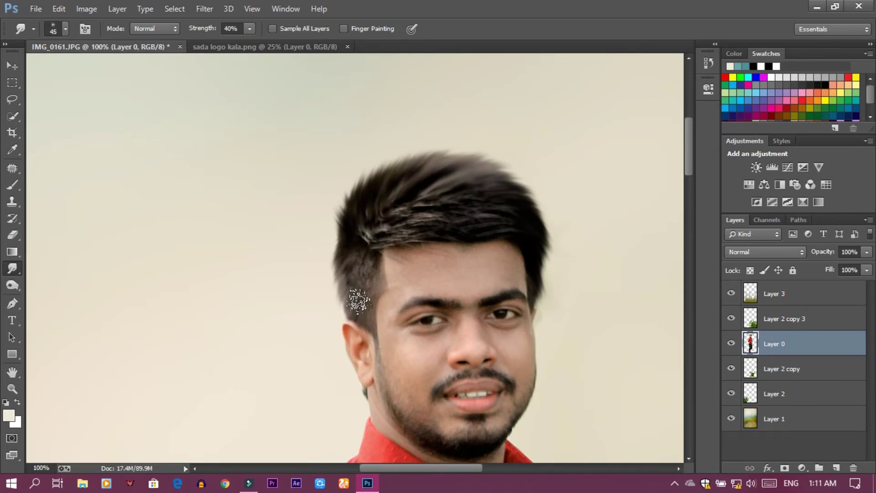
{"action": "key", "text": "bracketright"}
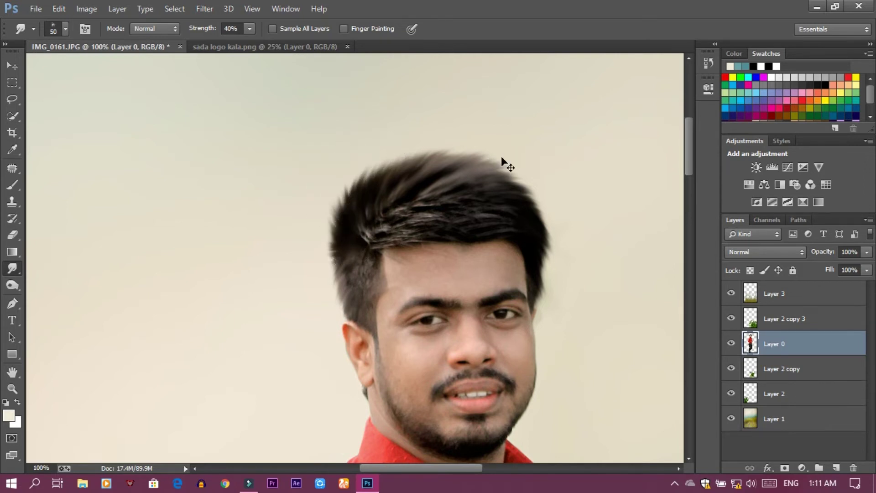
{"action": "key", "text": "ctrl+0"}
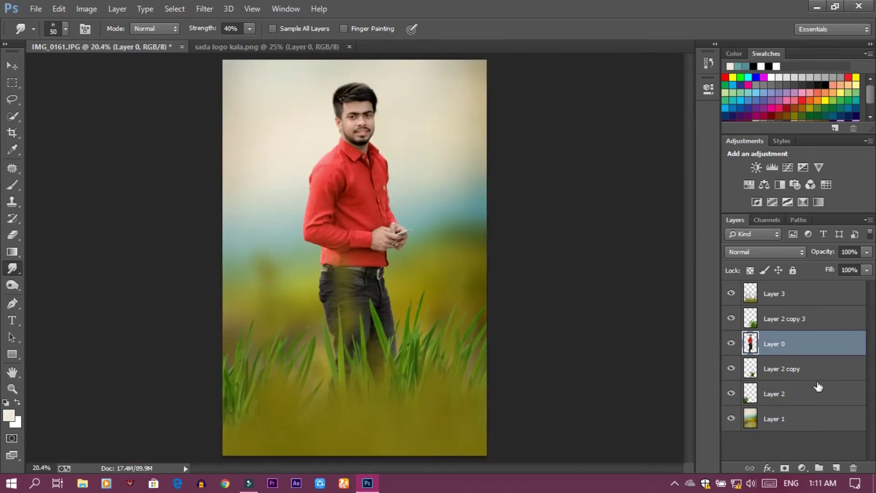
Step: Flatten Layer 1 and the other layers into one Background, then launch the Camera Raw Filter
{"action": "left_click", "coordinate": [797, 416]}
{"action": "right_click", "coordinate": [802, 415]}
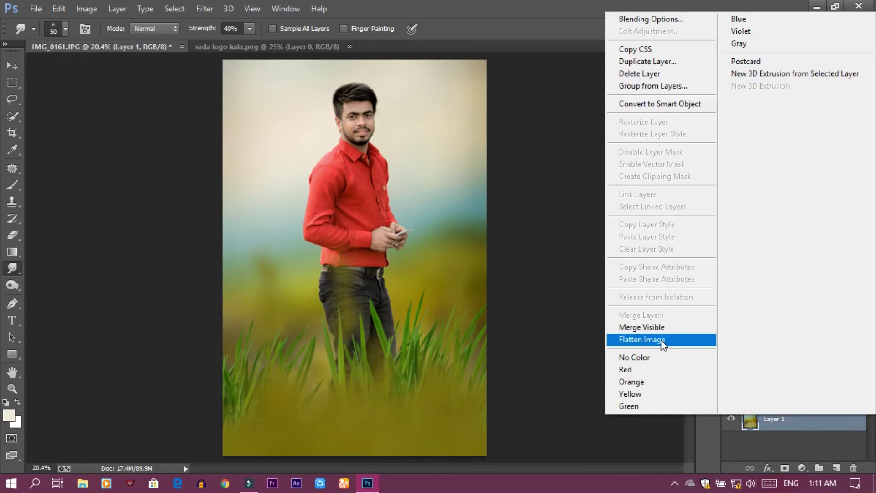
{"action": "left_click", "coordinate": [661, 339]}
{"action": "left_click", "coordinate": [201, 9]}
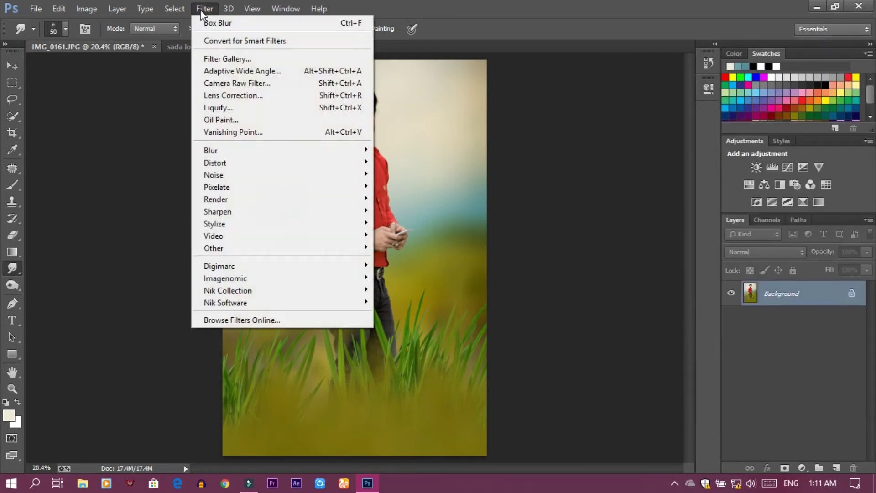
{"action": "left_click", "coordinate": [249, 83]}
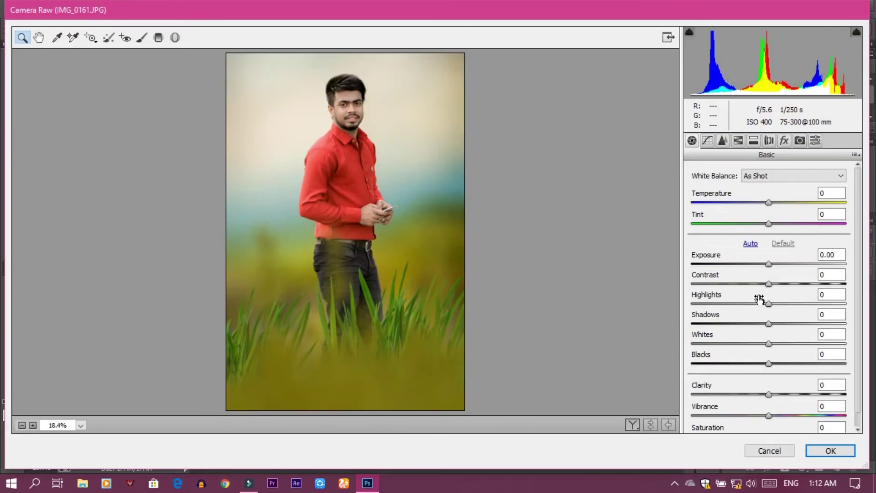
Step: Set Contrast -18, Shadows +18, Clarity +13 and raise Vibrance in the Basic panel
{"action": "left_click_drag", "start_coordinate": [768, 284], "coordinate": [755, 284]}
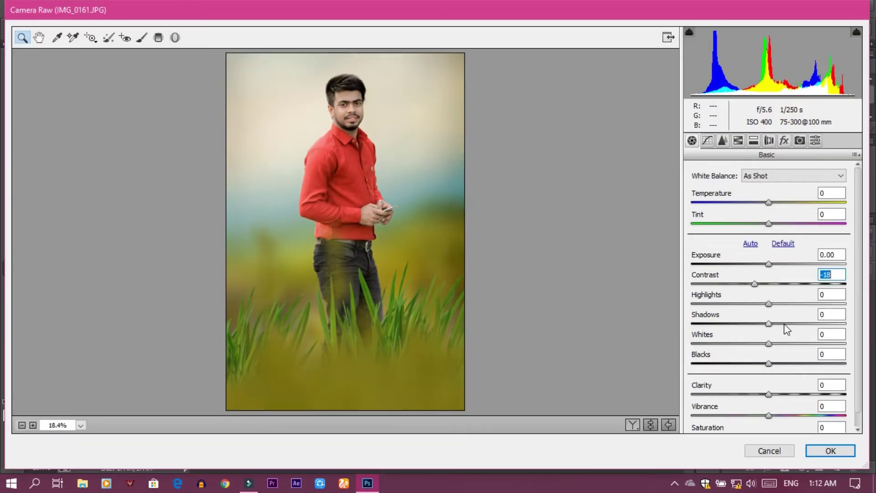
{"action": "left_click_drag", "start_coordinate": [784, 324], "coordinate": [782, 323]}
{"action": "left_click_drag", "start_coordinate": [767, 394], "coordinate": [778, 393]}
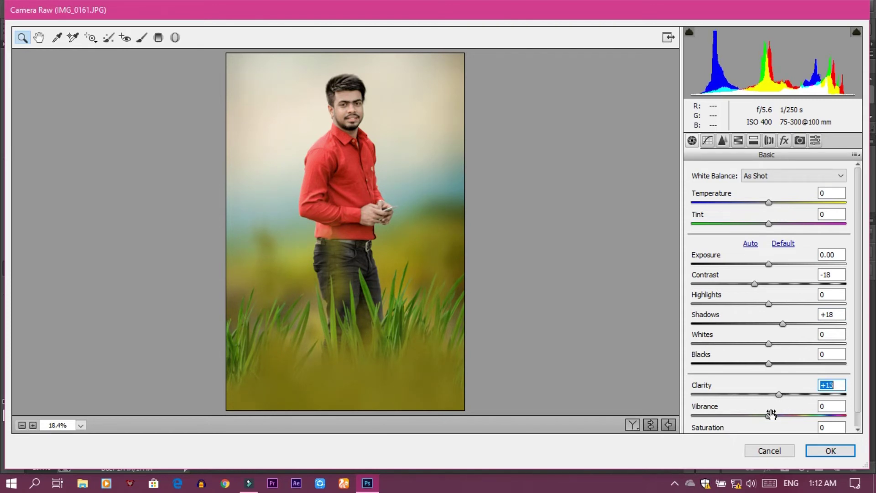
{"action": "left_click_drag", "start_coordinate": [769, 415], "coordinate": [814, 415]}
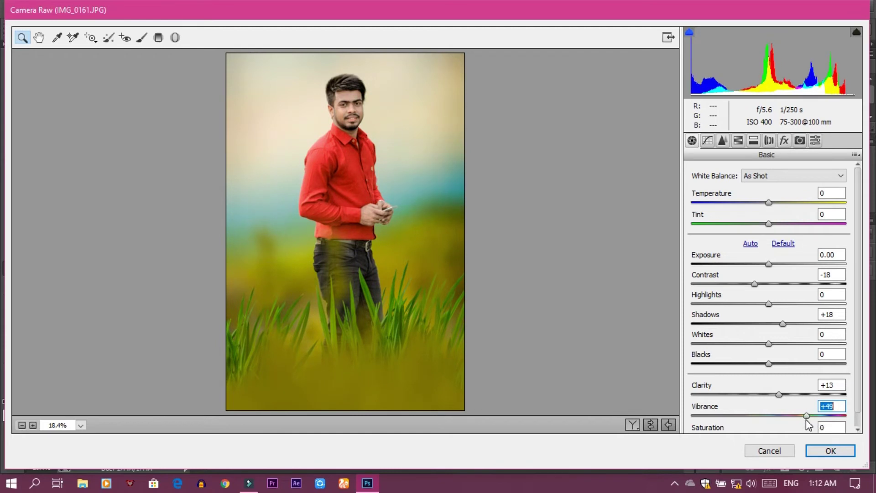
Step: Lift the midtones slightly on the Tone Curve and add light luminance noise reduction
{"action": "left_click", "coordinate": [707, 140]}
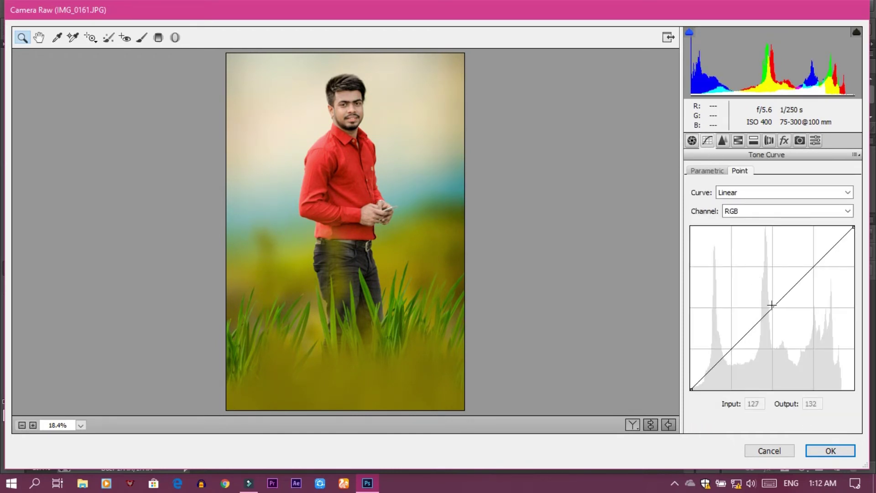
{"action": "left_click_drag", "start_coordinate": [771, 305], "coordinate": [770, 304]}
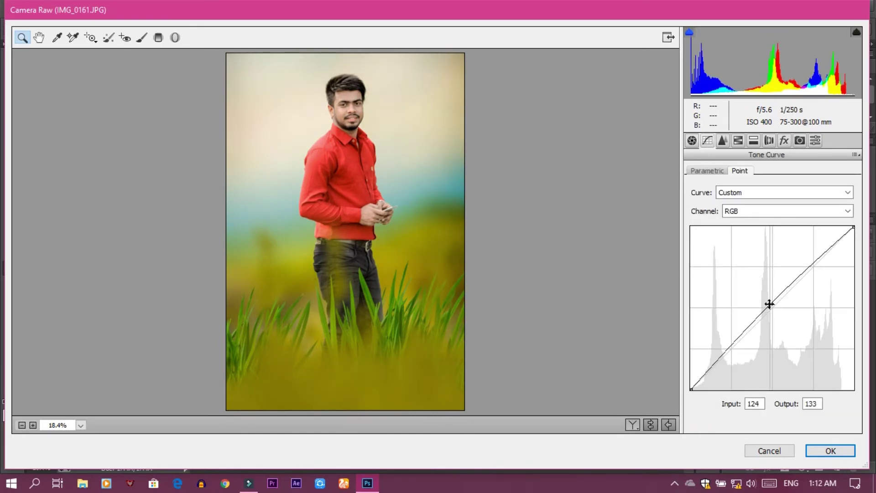
{"action": "left_click", "coordinate": [723, 140]}
{"action": "mouse_move", "coordinate": [699, 300]}
{"action": "left_mouse_down"}
{"action": "mouse_move", "coordinate": [710, 326]}
{"action": "mouse_move", "coordinate": [714, 320]}
{"action": "left_mouse_up"}
Step: Lower Oranges saturation to -15 and shift the Greens hue to about -32
{"action": "left_click", "coordinate": [738, 140]}
{"action": "left_click", "coordinate": [727, 190]}
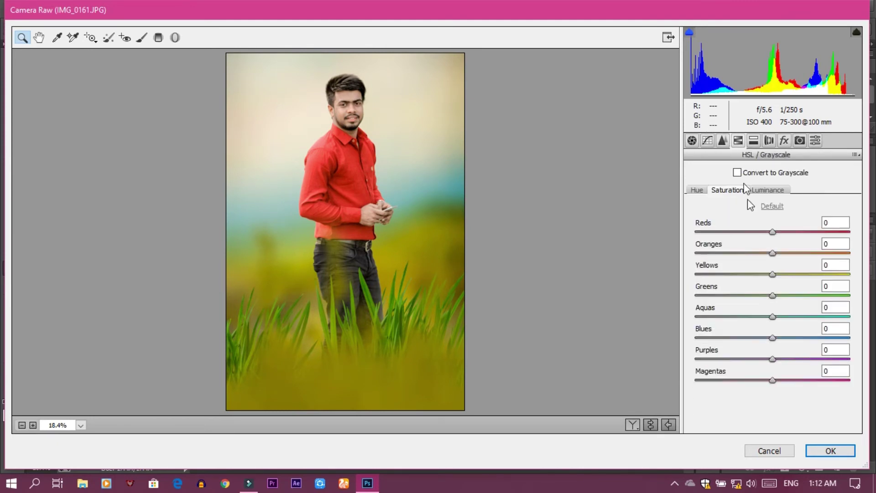
{"action": "mouse_move", "coordinate": [773, 252]}
{"action": "left_mouse_down"}
{"action": "mouse_move", "coordinate": [757, 260]}
{"action": "mouse_move", "coordinate": [779, 274]}
{"action": "mouse_move", "coordinate": [779, 295]}
{"action": "mouse_move", "coordinate": [667, 295]}
{"action": "mouse_move", "coordinate": [745, 298]}
{"action": "mouse_move", "coordinate": [677, 294]}
{"action": "left_mouse_up"}
{"action": "left_click", "coordinate": [696, 190]}
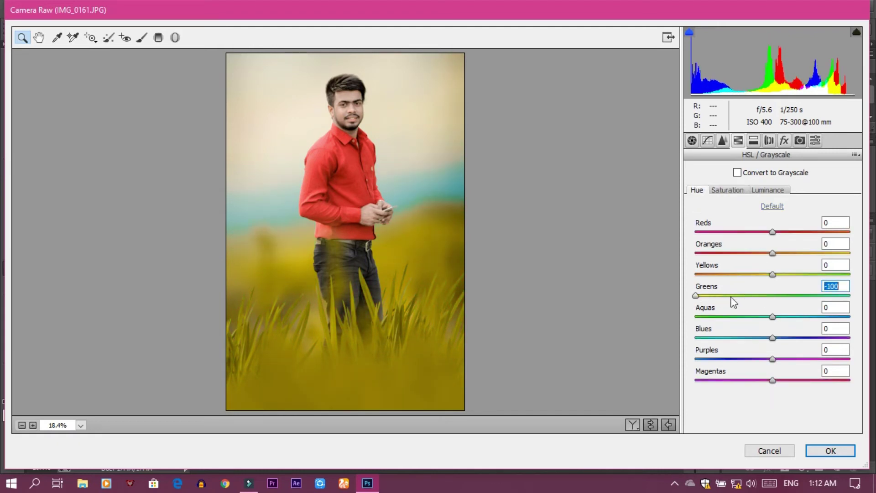
{"action": "left_click_drag", "start_coordinate": [731, 296], "coordinate": [748, 301]}
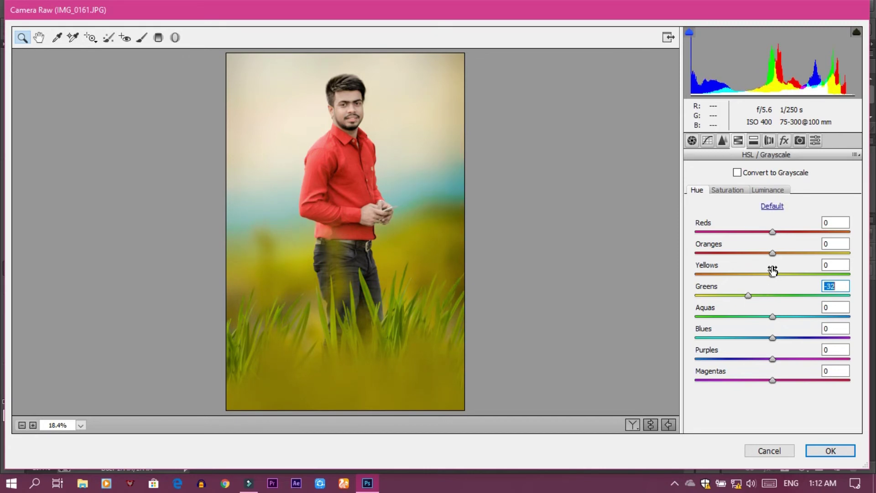
Step: Raise the Yellows and Aquas saturation to +23
{"action": "left_click", "coordinate": [733, 191]}
{"action": "left_click_drag", "start_coordinate": [773, 275], "coordinate": [790, 274]}
{"action": "left_click_drag", "start_coordinate": [773, 316], "coordinate": [791, 316]}
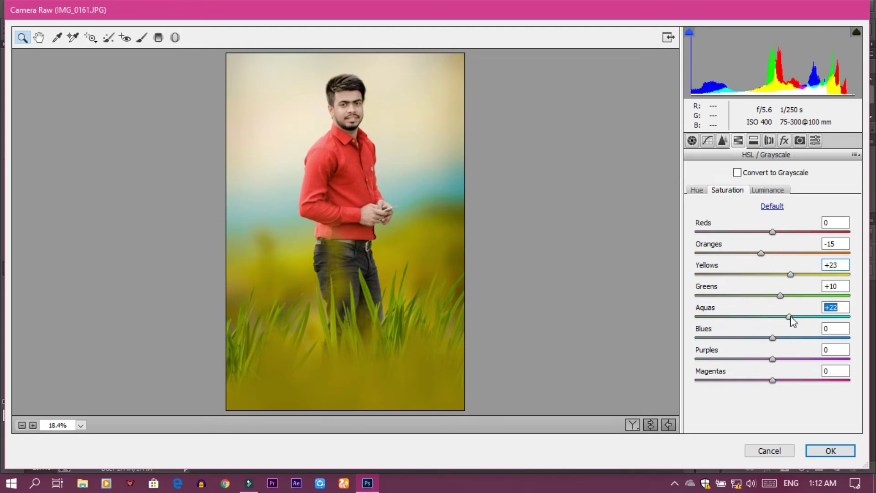
{"action": "left_click", "coordinate": [799, 140]}
Step: Shift the Green Primary hue and add a fully feathered -30 vignette with midpoint 25
{"action": "left_click_drag", "start_coordinate": [784, 323], "coordinate": [779, 332]}
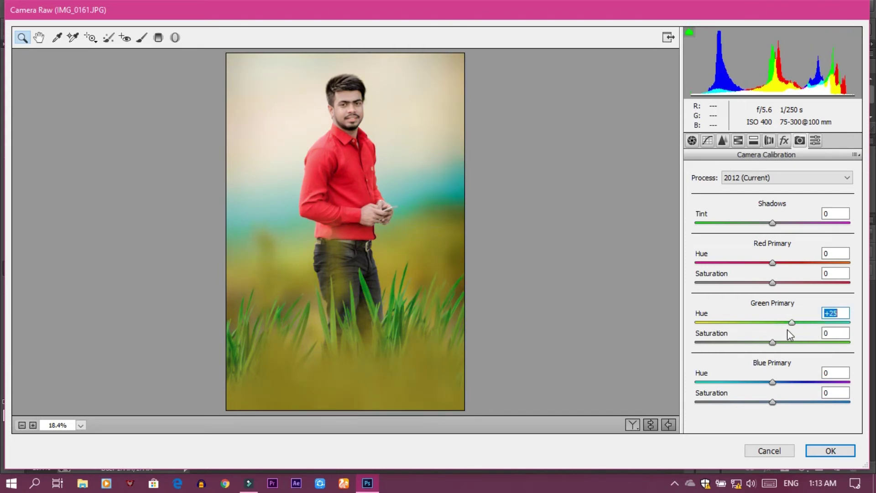
{"action": "left_click", "coordinate": [785, 141]}
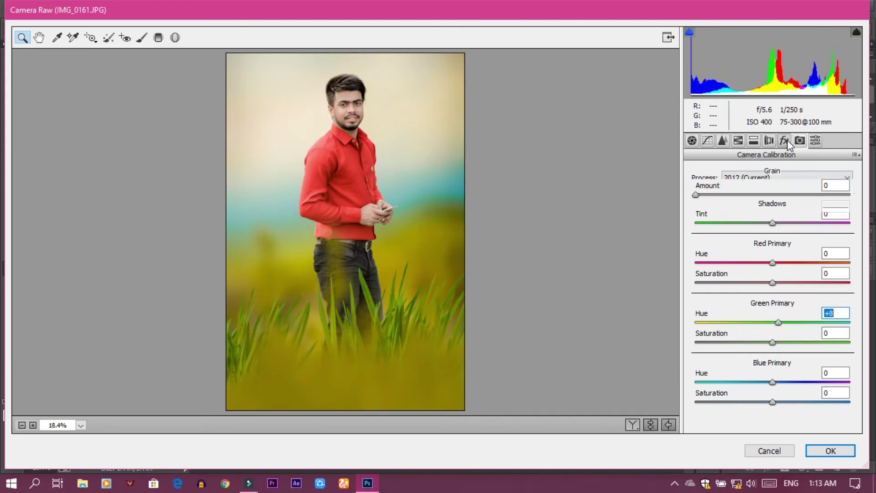
{"action": "mouse_move", "coordinate": [760, 307]}
{"action": "left_mouse_down"}
{"action": "mouse_move", "coordinate": [738, 306]}
{"action": "mouse_move", "coordinate": [714, 327]}
{"action": "mouse_move", "coordinate": [765, 328]}
{"action": "left_mouse_up"}
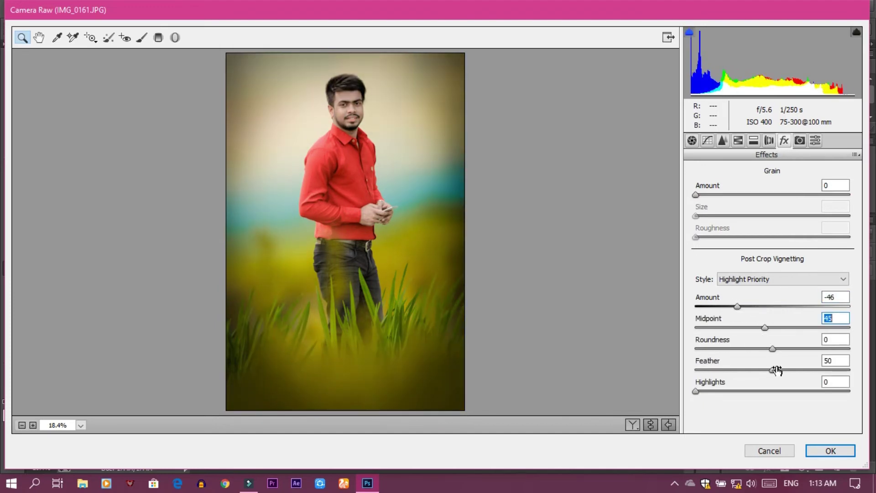
{"action": "left_click_drag", "start_coordinate": [772, 370], "coordinate": [849, 369]}
{"action": "left_click_drag", "start_coordinate": [738, 306], "coordinate": [742, 306]}
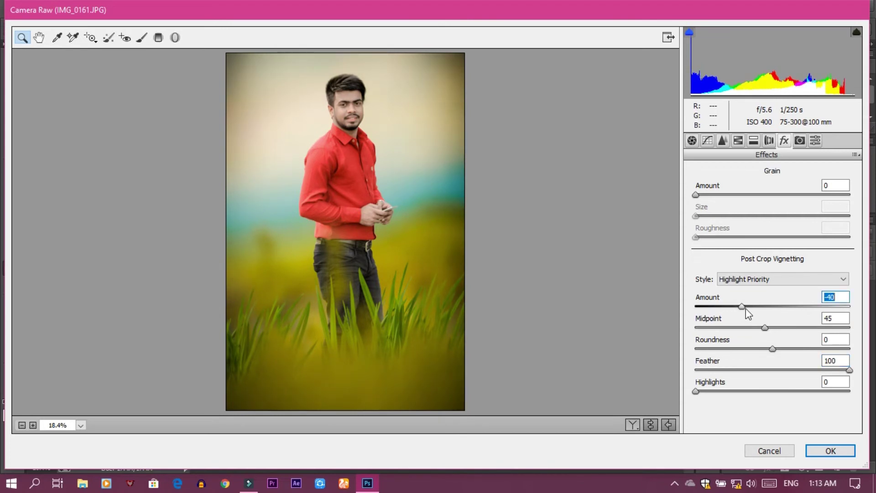
{"action": "left_click_drag", "start_coordinate": [760, 328], "coordinate": [733, 327]}
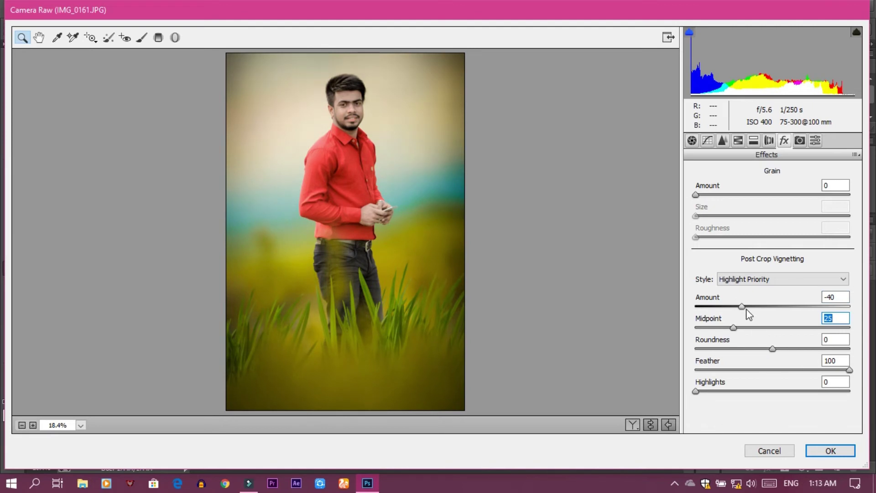
{"action": "left_click_drag", "start_coordinate": [742, 306], "coordinate": [750, 307]}
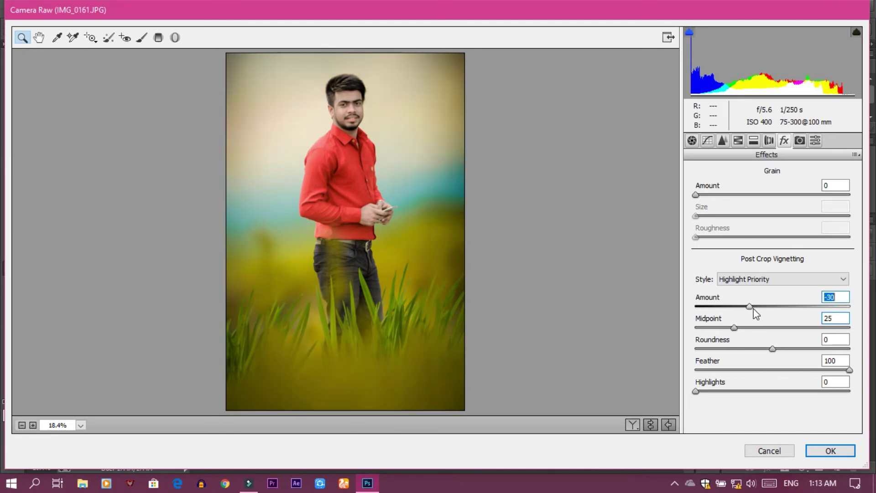
Step: Bow the Tone Curve up to brighten the midtones and apply the Camera Raw edits
{"action": "left_click", "coordinate": [707, 140]}
{"action": "left_click_drag", "start_coordinate": [770, 307], "coordinate": [765, 300]}
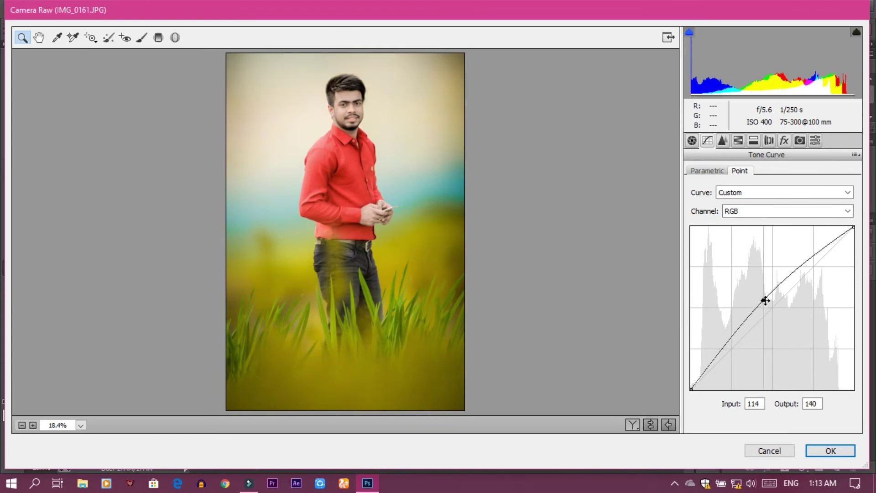
{"action": "left_click", "coordinate": [827, 451]}
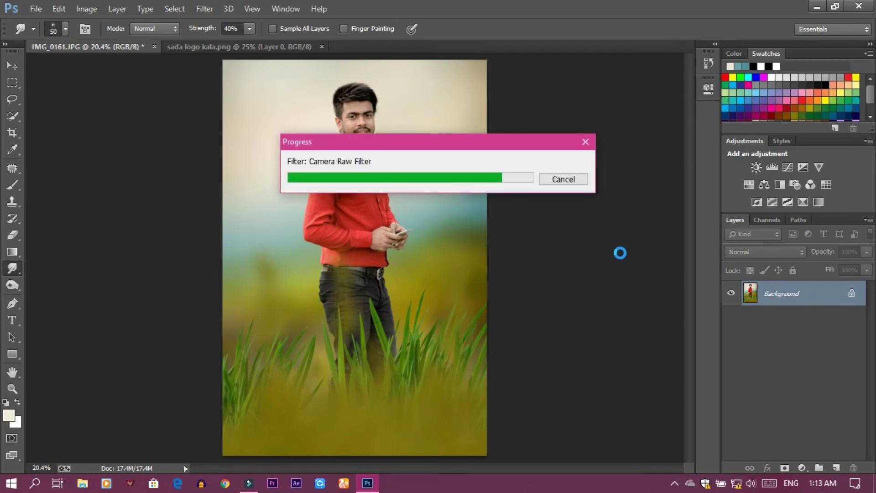
Step: Launch Noiseware Professional and check the hands, chest and face in its preview
{"action": "left_click", "coordinate": [204, 9]}
{"action": "left_click", "coordinate": [388, 279]}
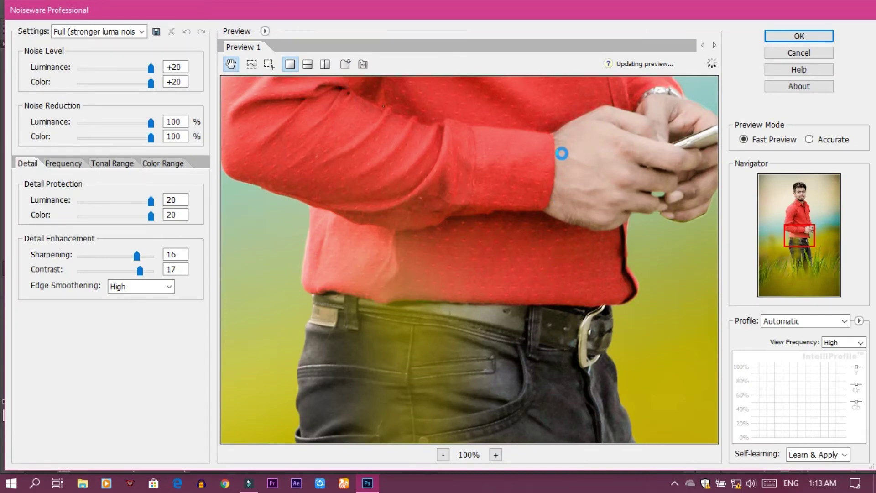
{"action": "left_click_drag", "start_coordinate": [563, 157], "coordinate": [530, 438]}
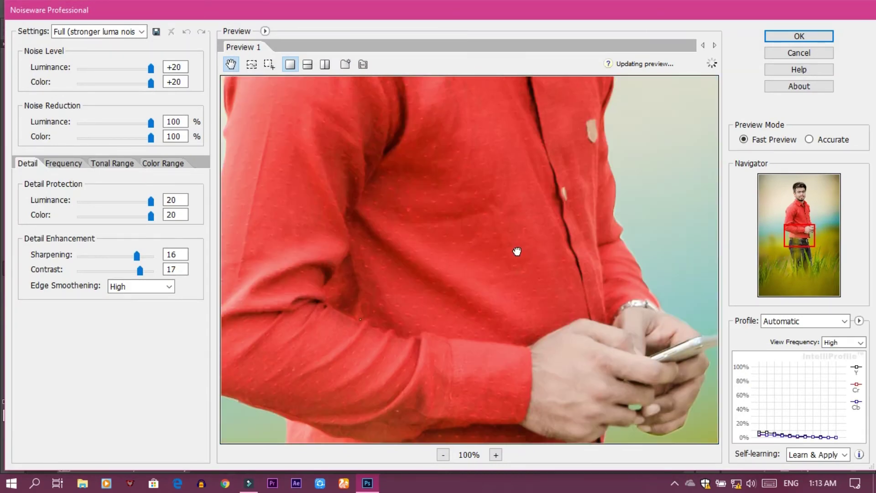
{"action": "left_click_drag", "start_coordinate": [490, 215], "coordinate": [532, 374]}
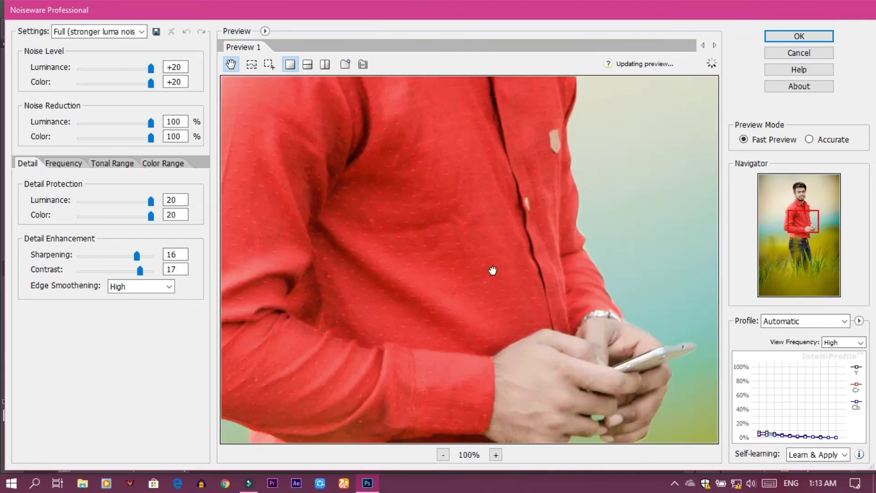
{"action": "left_click_drag", "start_coordinate": [493, 268], "coordinate": [528, 383]}
{"action": "left_click_drag", "start_coordinate": [527, 284], "coordinate": [553, 421]}
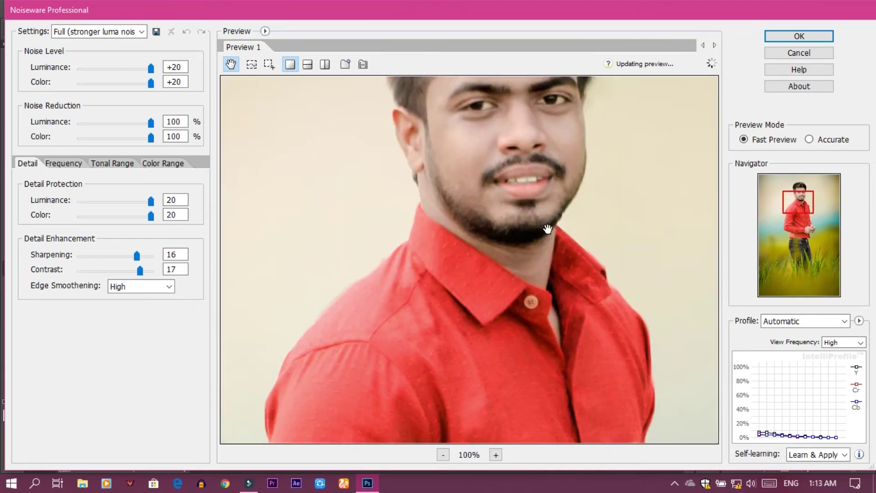
{"action": "left_click_drag", "start_coordinate": [524, 177], "coordinate": [524, 223]}
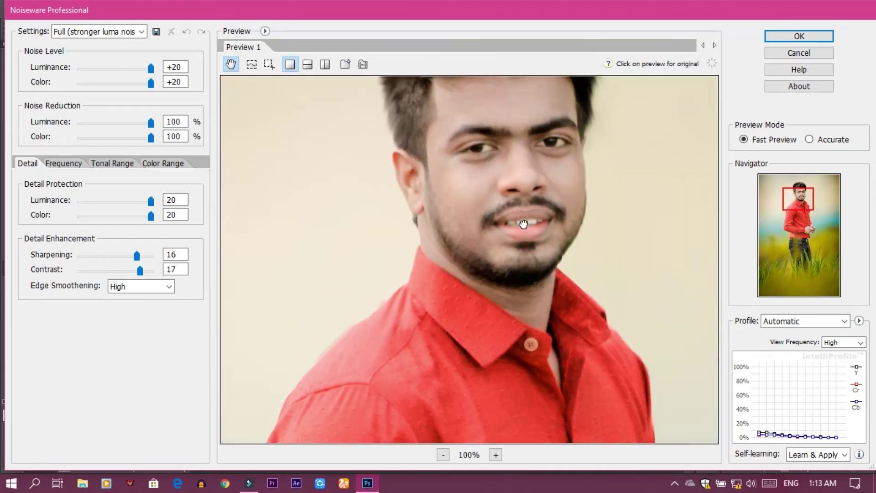
Step: Set Noiseware Sharpening to 17 and apply the noise reduction
{"action": "left_click", "coordinate": [141, 257]}
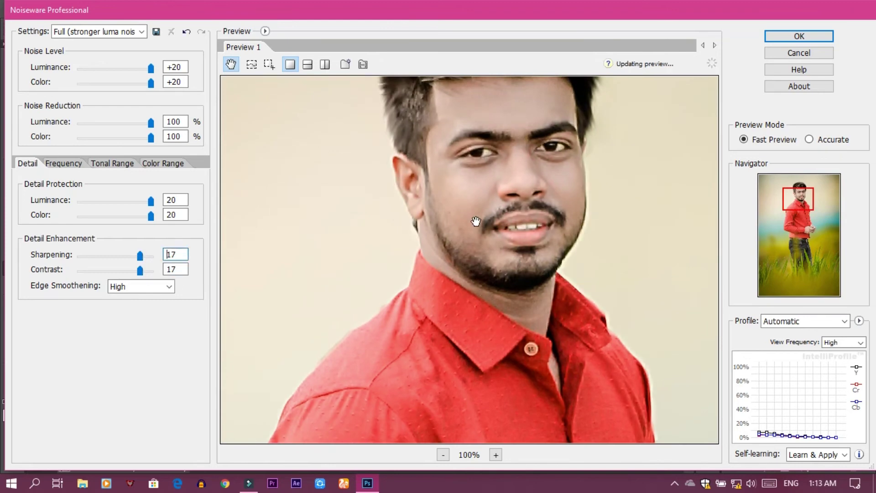
{"action": "left_click", "coordinate": [797, 39]}
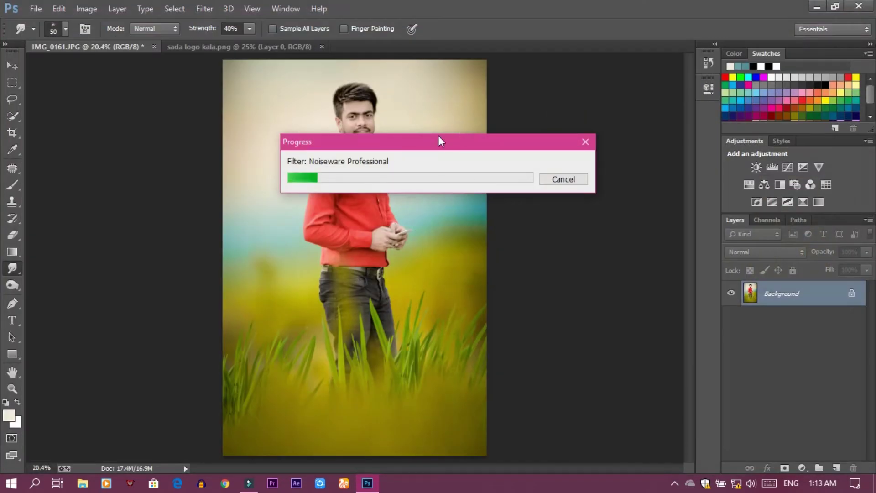
{"action": "left_click_drag", "start_coordinate": [442, 141], "coordinate": [571, 154]}
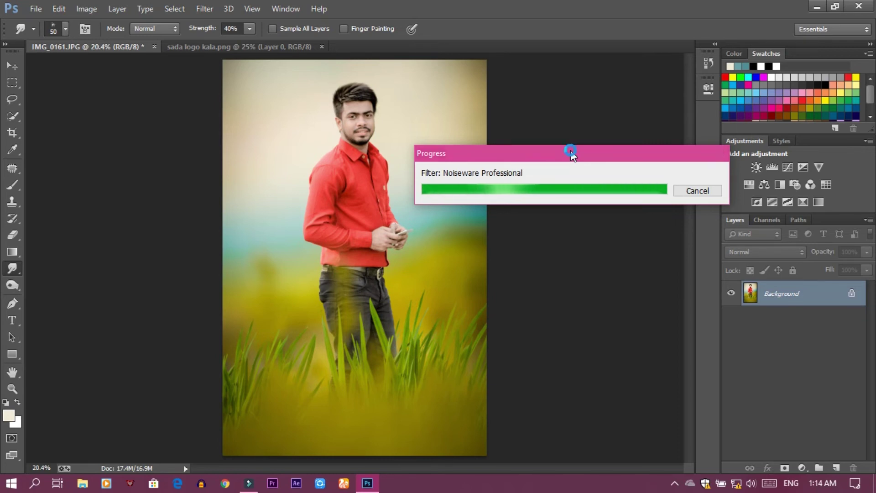
Step: Zoom in and give the smudge brush the 65 px preset at 16% strength
{"action": "key", "text": "ctrl+plus"}
{"action": "key", "text": "ctrl+plus"}
{"action": "key", "text": "ctrl+plus"}
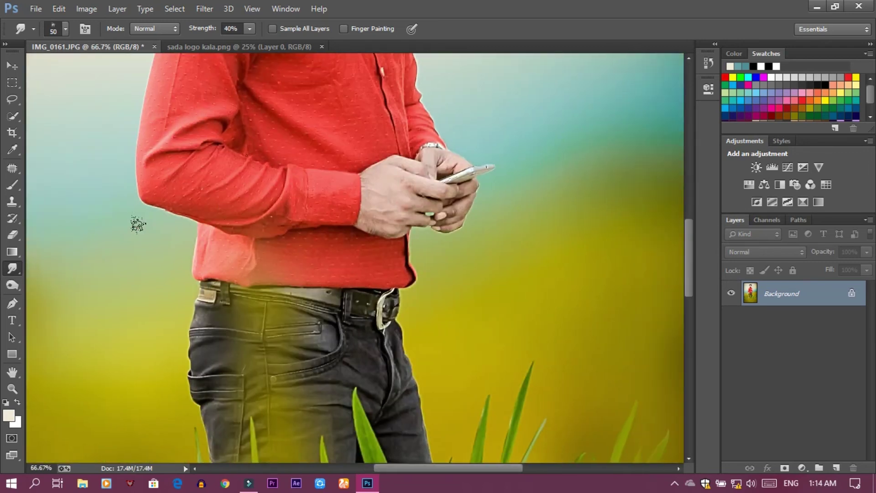
{"action": "right_click", "coordinate": [315, 236]}
{"action": "scroll", "coordinate": [430, 360], "scroll_direction": "down", "scroll_amount": 1}
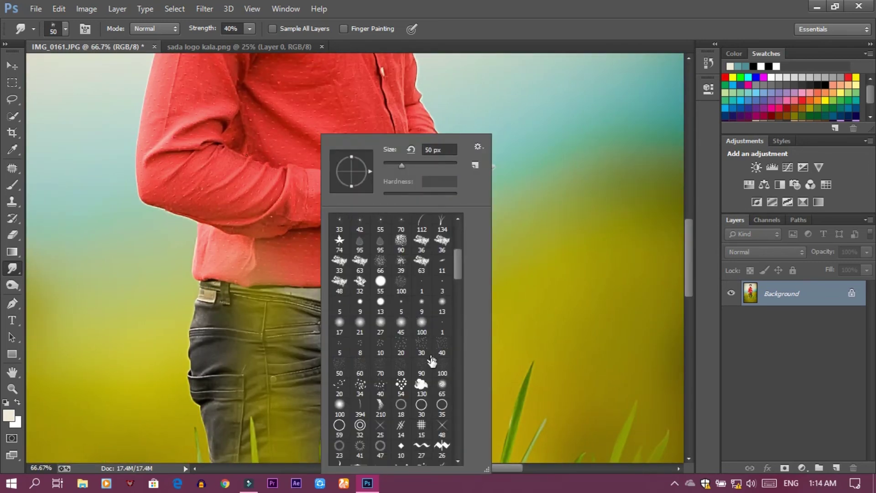
{"action": "left_click", "coordinate": [442, 386]}
{"action": "key", "text": "Return"}
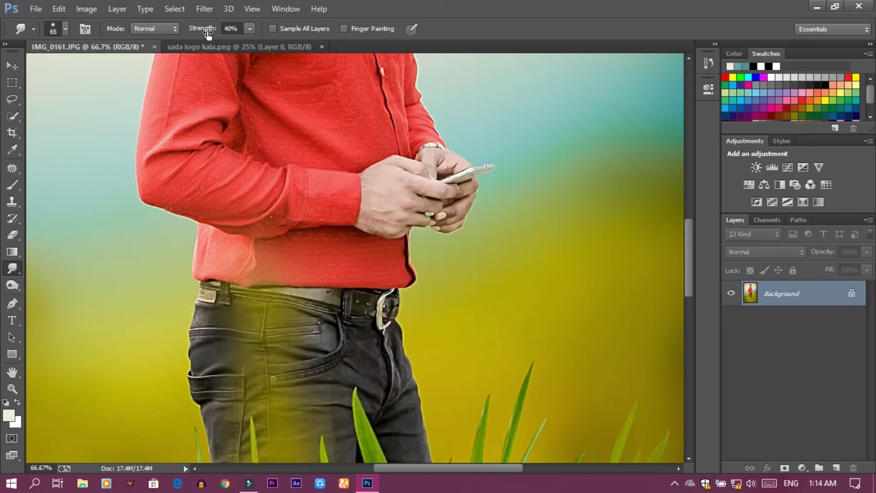
{"action": "left_click_drag", "start_coordinate": [203, 30], "coordinate": [194, 31]}
{"action": "scroll", "coordinate": [404, 212], "scroll_direction": "up", "scroll_amount": 1}
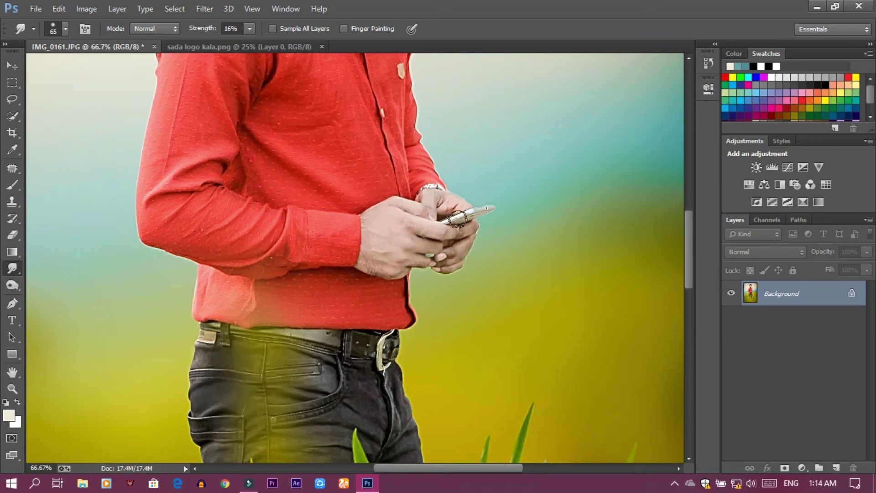
{"action": "scroll", "coordinate": [456, 214], "scroll_direction": "up", "scroll_amount": 2}
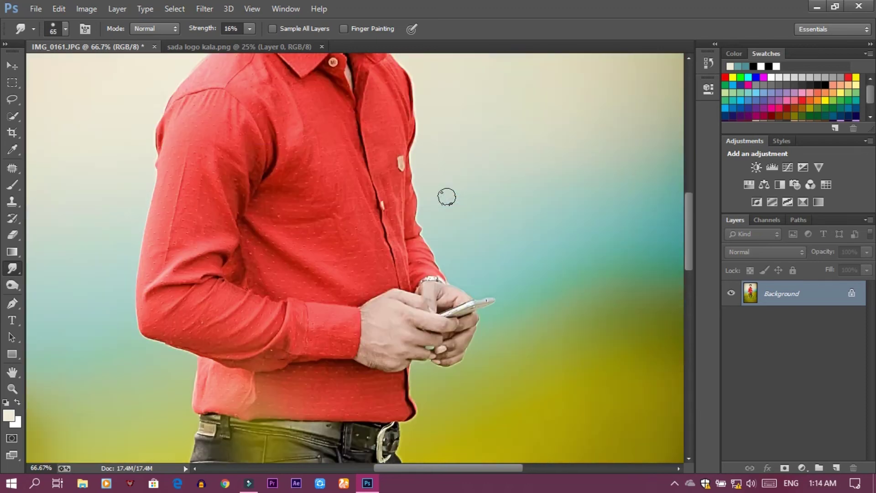
{"action": "scroll", "coordinate": [446, 196], "scroll_direction": "up", "scroll_amount": 3}
{"action": "scroll", "coordinate": [445, 198], "scroll_direction": "up", "scroll_amount": 3}
{"action": "scroll", "coordinate": [438, 228], "scroll_direction": "up", "scroll_amount": 2}
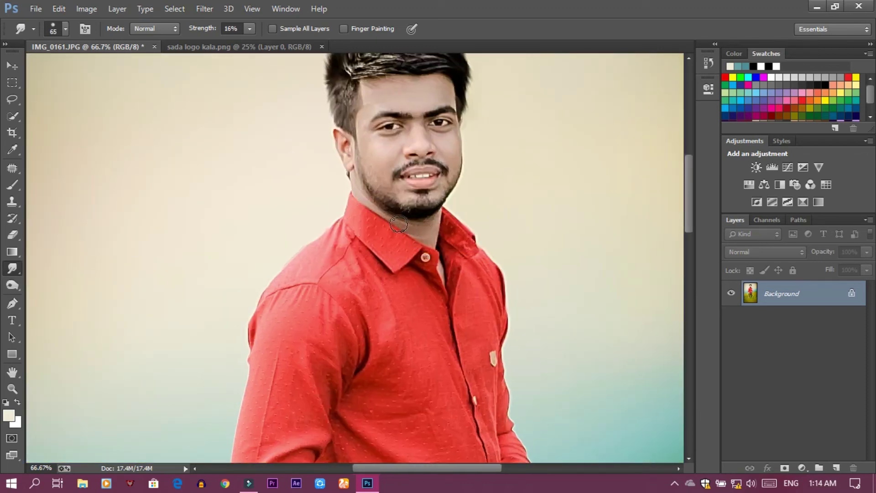
Step: Zoom to 100% and smudge the forehead, nose and under-eye skin with 40–90 px brushes
{"action": "key", "text": "ctrl+plus"}
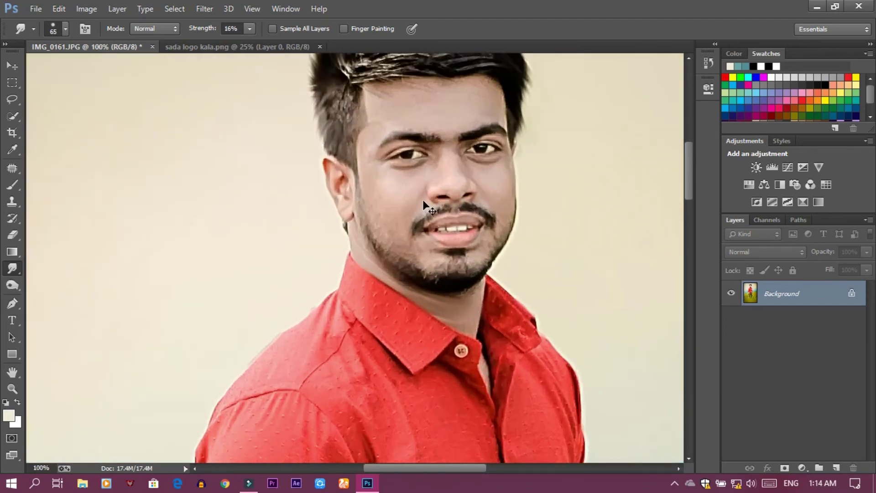
{"action": "scroll", "coordinate": [423, 201], "scroll_direction": "right", "scroll_amount": 2}
{"action": "scroll", "coordinate": [423, 199], "scroll_direction": "up", "scroll_amount": 2}
{"action": "key", "text": "bracketright"}
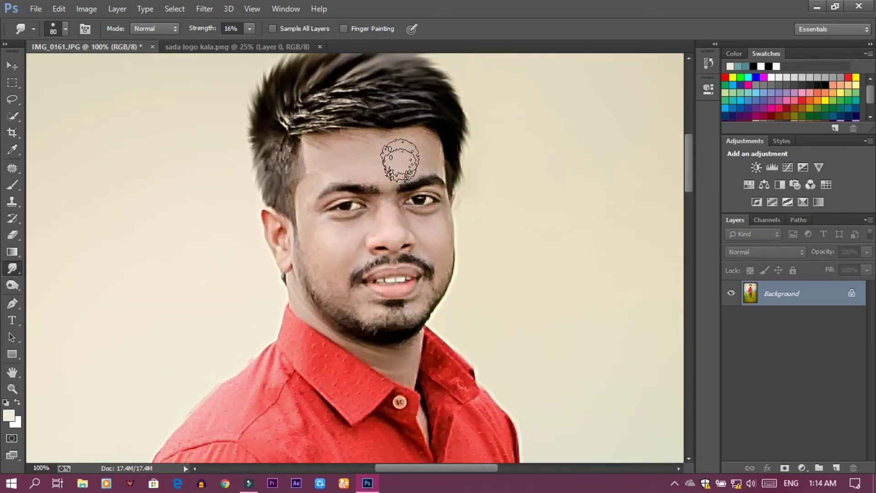
{"action": "key", "text": "bracketright"}
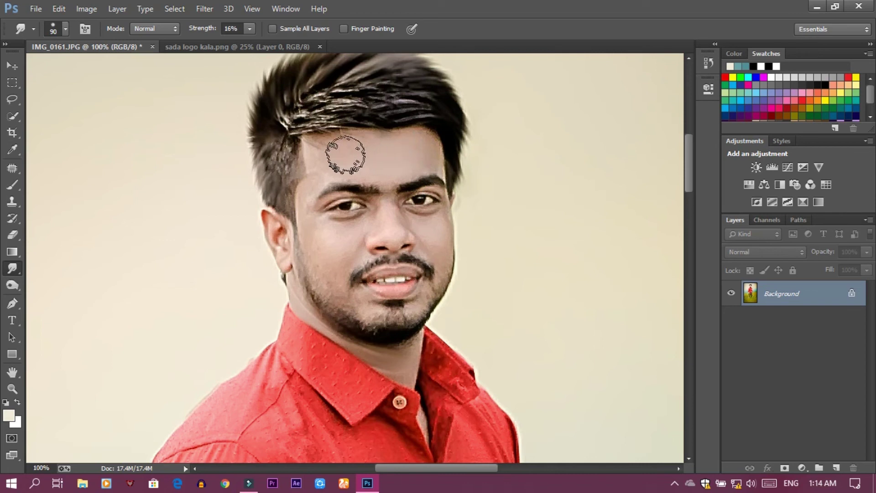
{"action": "key", "text": "bracketleft"}
{"action": "key", "text": "bracketleft"}
{"action": "key", "text": "bracketleft"}
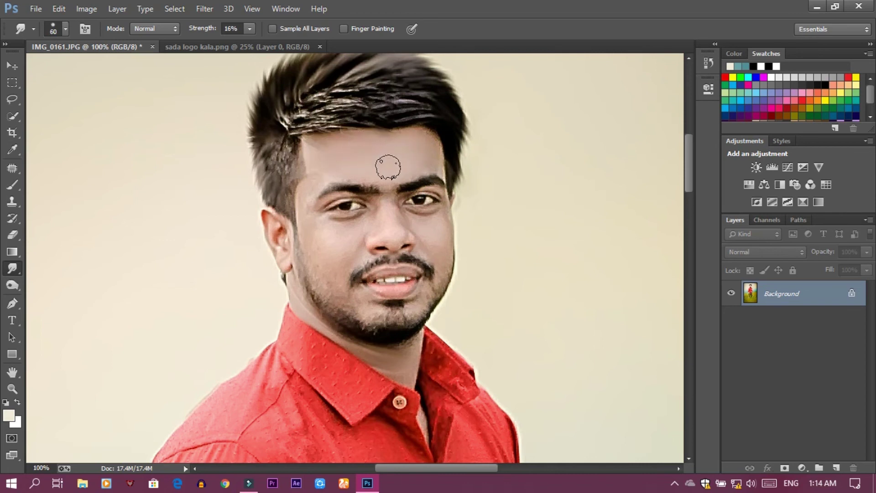
{"action": "key", "text": "bracketleft"}
{"action": "key", "text": "bracketleft"}
{"action": "key", "text": "bracketleft"}
{"action": "key", "text": "bracketleft"}
{"action": "key", "text": "bracketright"}
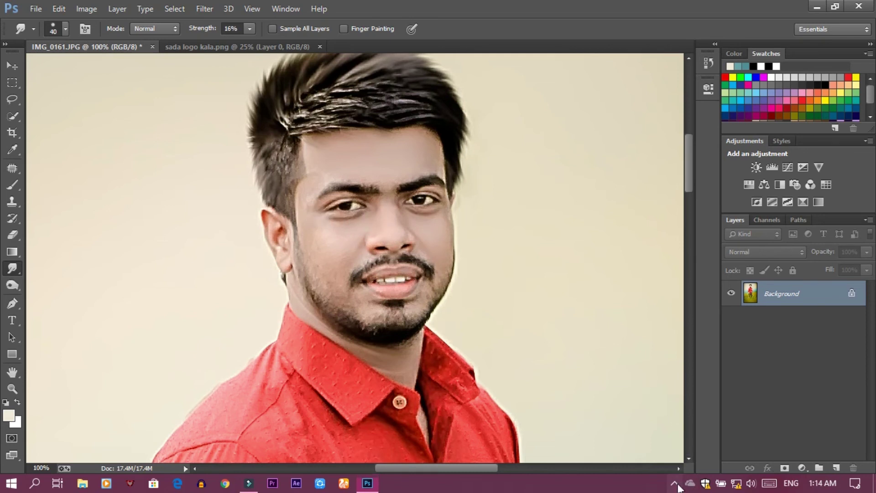
{"action": "left_click", "coordinate": [675, 484]}
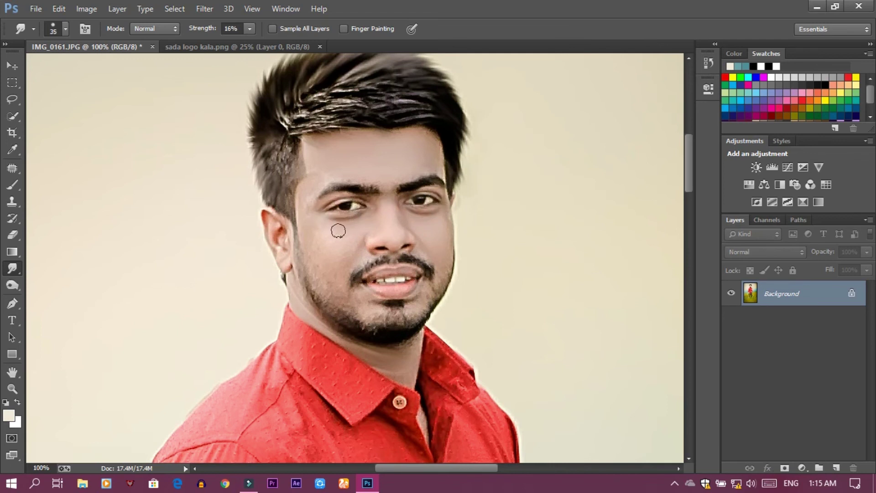
Step: Smooth the cheeks, forehead, eye area and nose bridge, then fit the photo on screen
{"action": "key", "text": "bracketright"}
{"action": "key", "text": "bracketright"}
{"action": "key", "text": "bracketright"}
{"action": "key", "text": "bracketleft"}
{"action": "key", "text": "bracketleft"}
{"action": "key", "text": "bracketright"}
{"action": "key", "text": "bracketleft"}
{"action": "key", "text": "bracketleft"}
{"action": "scroll", "coordinate": [367, 282], "scroll_direction": "down", "scroll_amount": 2}
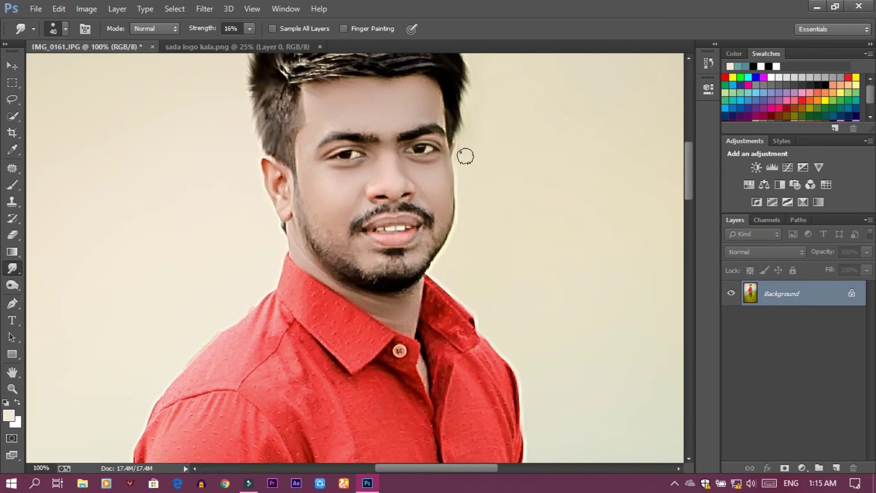
{"action": "scroll", "coordinate": [491, 153], "scroll_direction": "up", "scroll_amount": 3}
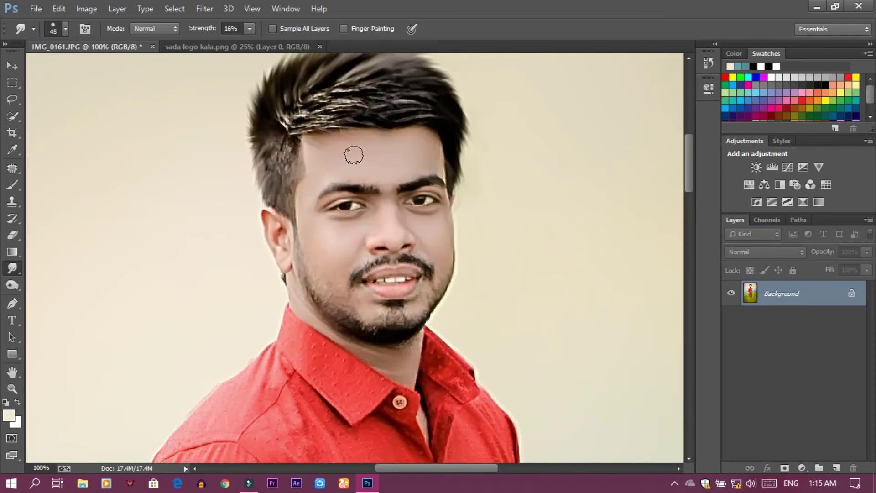
{"action": "key", "text": "bracketright"}
{"action": "key", "text": "bracketright"}
{"action": "scroll", "coordinate": [379, 197], "scroll_direction": "up", "scroll_amount": 3}
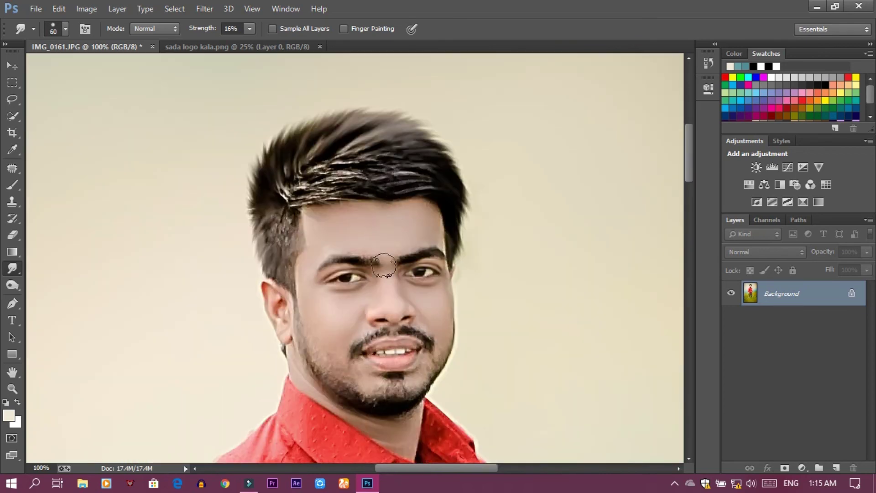
{"action": "key", "text": "bracketleft"}
{"action": "key", "text": "bracketleft"}
{"action": "key", "text": "bracketleft"}
{"action": "key", "text": "ctrl+0"}
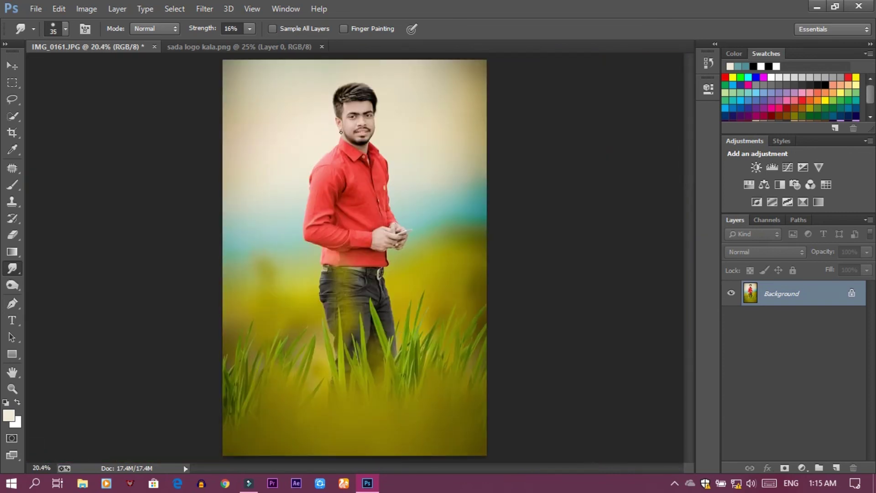
Step: In Selective Color, set the Reds to Cyan -39 and Yellow +8
{"action": "left_click", "coordinate": [86, 9]}
{"action": "mouse_move", "coordinate": [105, 42]}
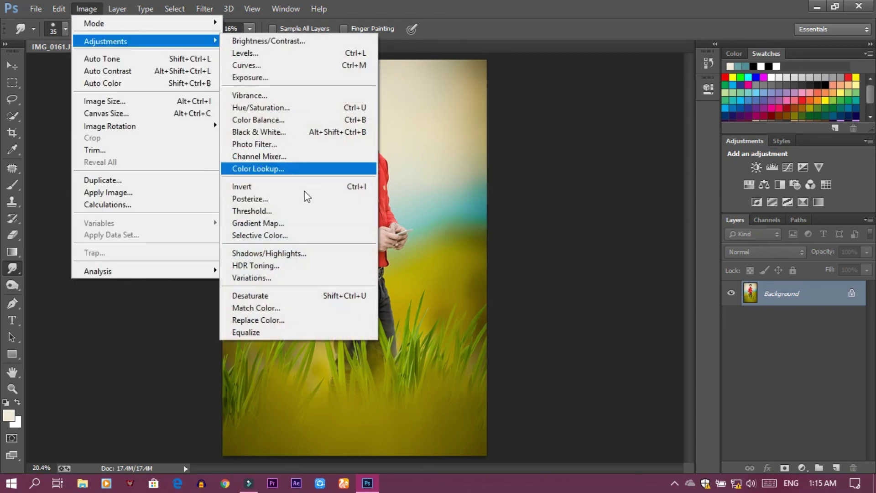
{"action": "left_click", "coordinate": [292, 236]}
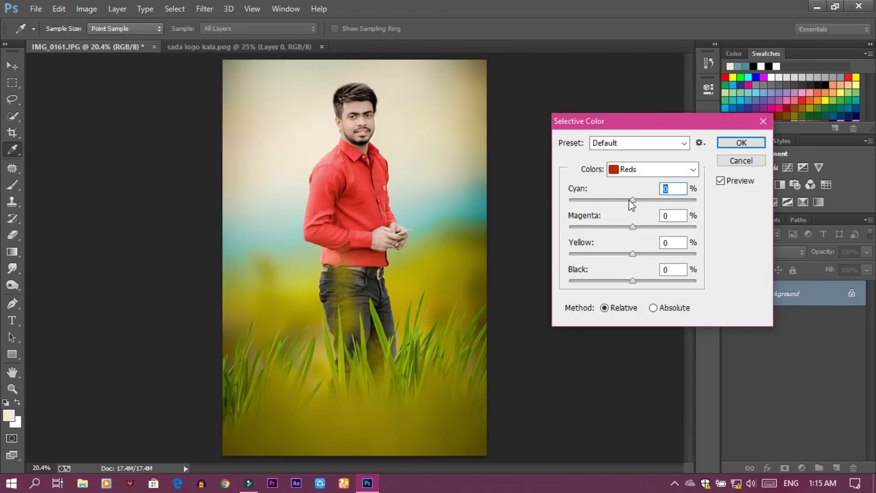
{"action": "left_click_drag", "start_coordinate": [633, 200], "coordinate": [609, 201]}
{"action": "left_click_drag", "start_coordinate": [633, 254], "coordinate": [638, 254]}
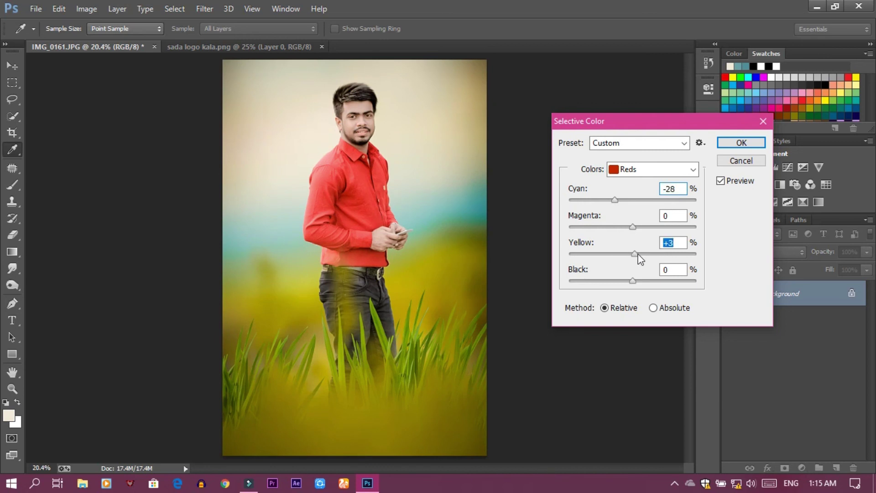
{"action": "left_click_drag", "start_coordinate": [615, 200], "coordinate": [589, 200]}
Step: Set the Blacks to Cyan +15 and Black +2 and apply the correction
{"action": "left_click", "coordinate": [639, 171]}
{"action": "left_click", "coordinate": [634, 283]}
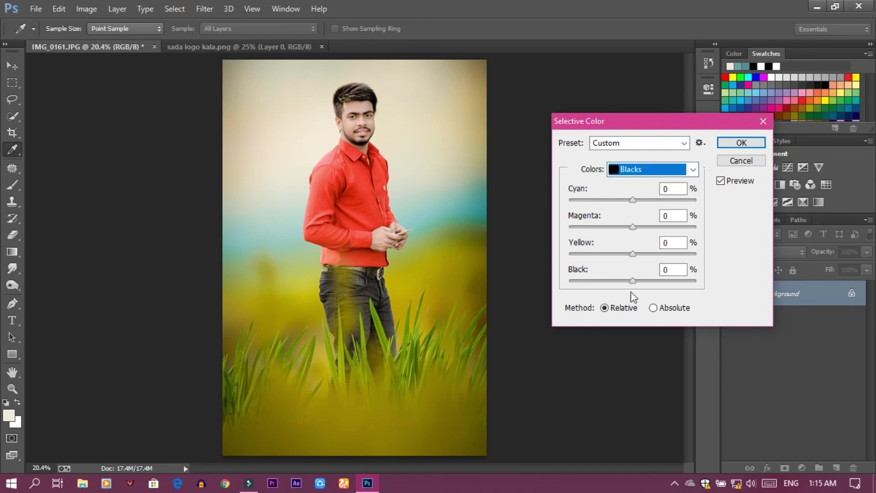
{"action": "left_click_drag", "start_coordinate": [633, 282], "coordinate": [635, 281]}
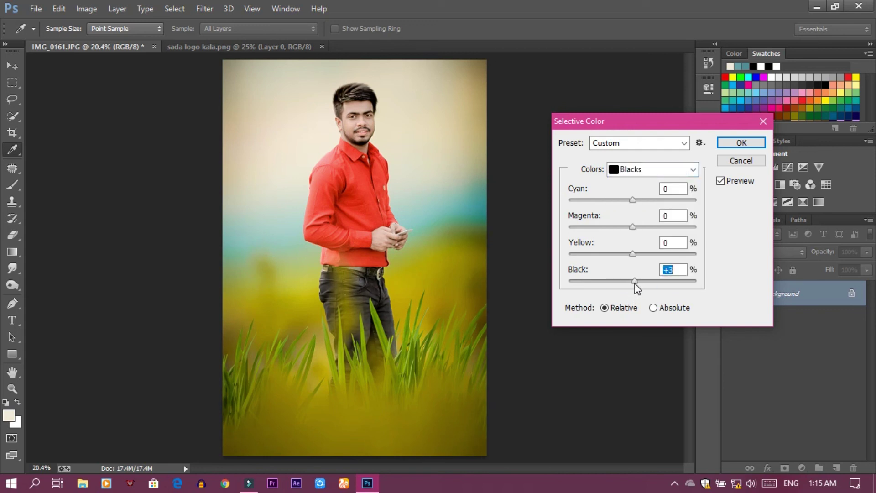
{"action": "left_click_drag", "start_coordinate": [632, 200], "coordinate": [642, 201]}
{"action": "left_click", "coordinate": [750, 145]}
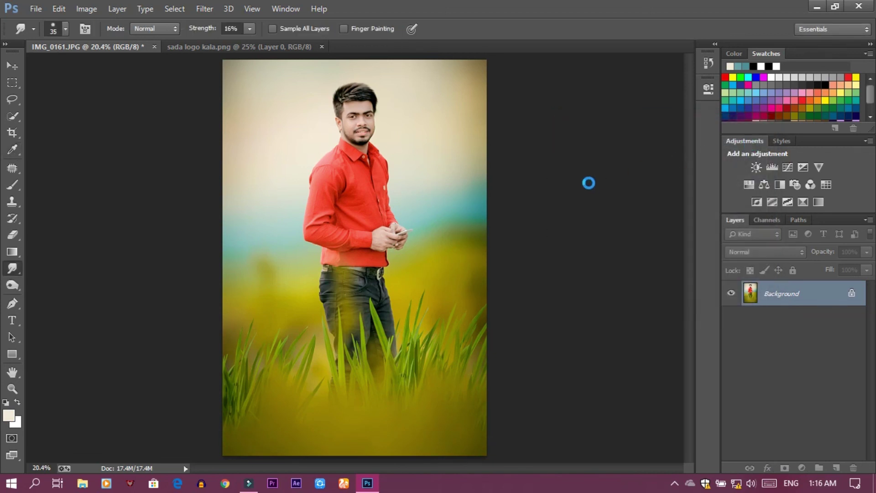
Step: Drag the logo from sada logo kala.png into the IMG_0161 photo
{"action": "key", "text": "v"}
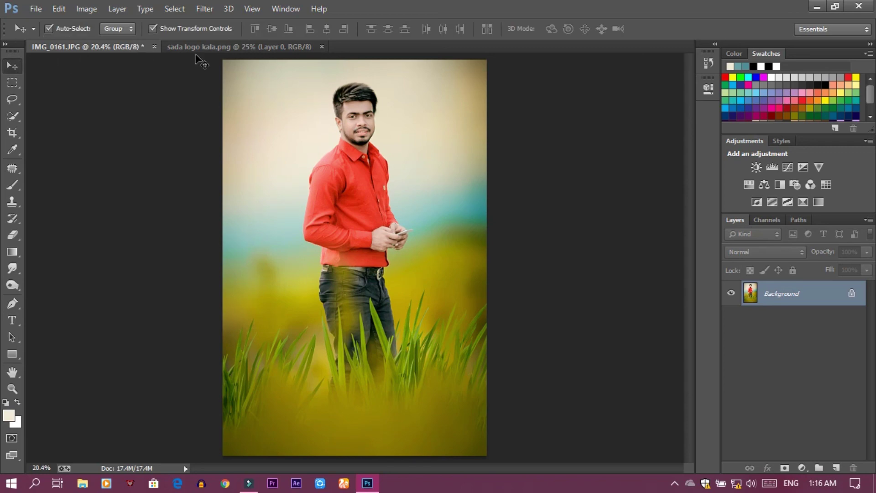
{"action": "left_click", "coordinate": [250, 45]}
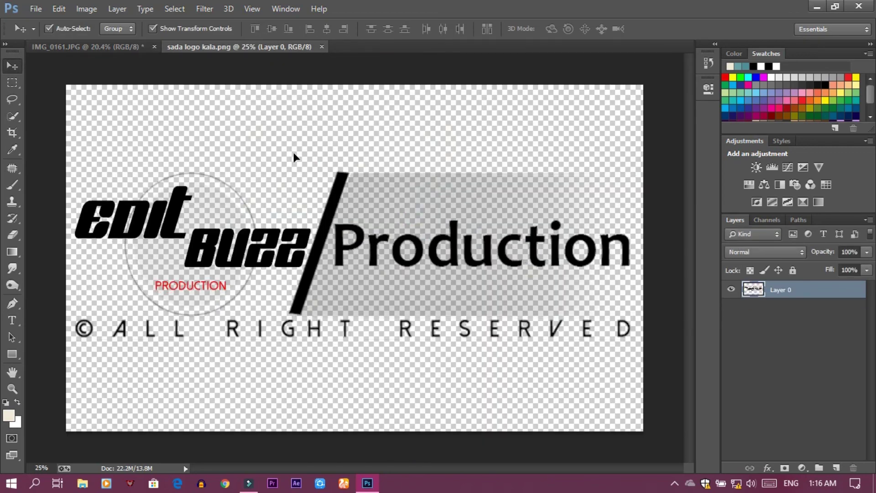
{"action": "mouse_move", "coordinate": [293, 157]}
{"action": "left_mouse_down"}
{"action": "mouse_move", "coordinate": [130, 48]}
{"action": "mouse_move", "coordinate": [376, 384]}
{"action": "left_mouse_up"}
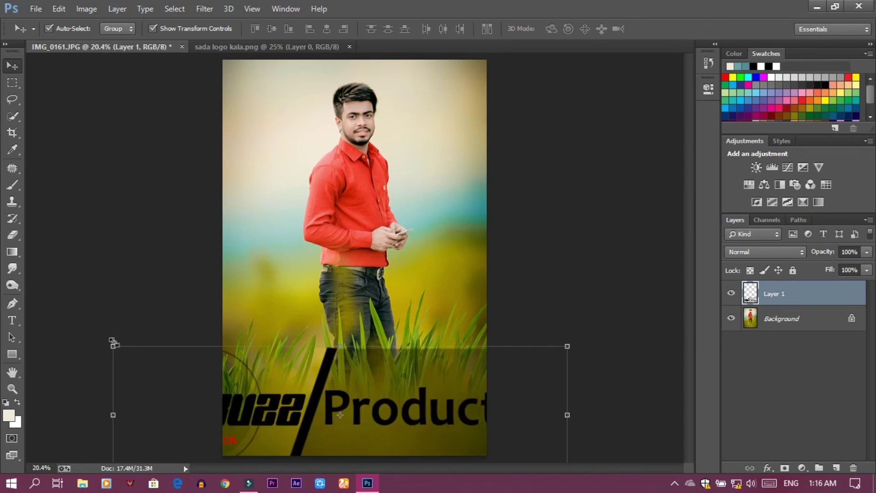
Step: Scale the logo to about 15%, place it bottom-right, and invert it to white
{"action": "left_click_drag", "start_coordinate": [113, 343], "coordinate": [314, 403]}
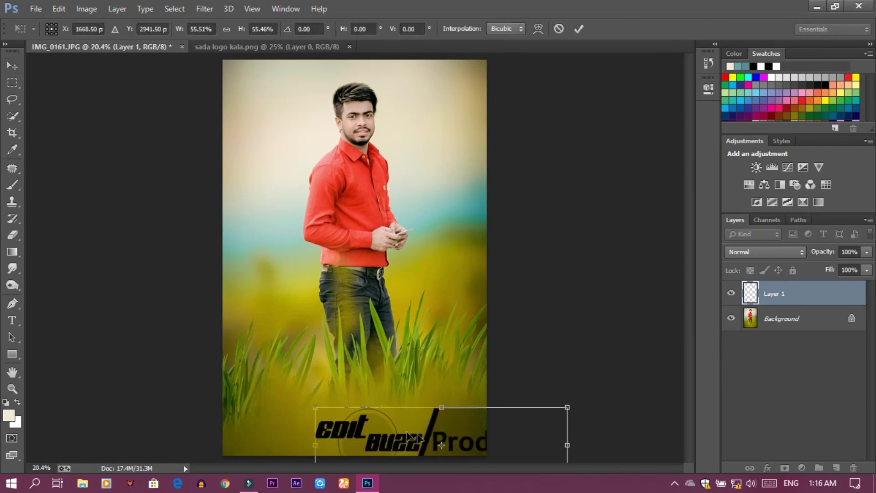
{"action": "mouse_move", "coordinate": [368, 333]}
{"action": "left_mouse_down"}
{"action": "mouse_move", "coordinate": [238, 377]}
{"action": "mouse_move", "coordinate": [391, 414]}
{"action": "left_mouse_up"}
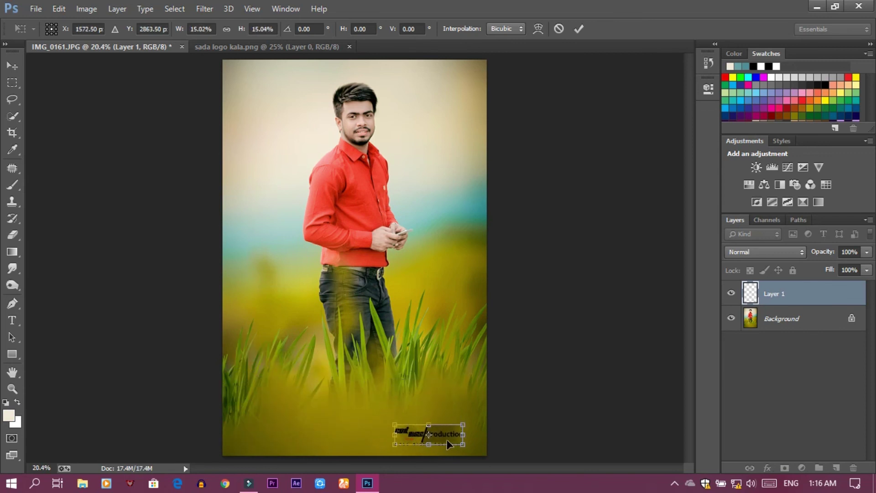
{"action": "left_click_drag", "start_coordinate": [446, 441], "coordinate": [456, 434]}
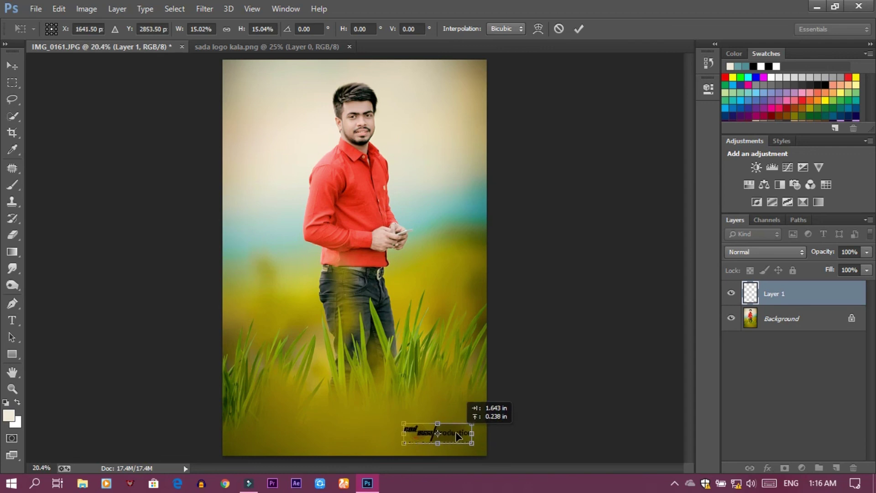
{"action": "left_click", "coordinate": [578, 28]}
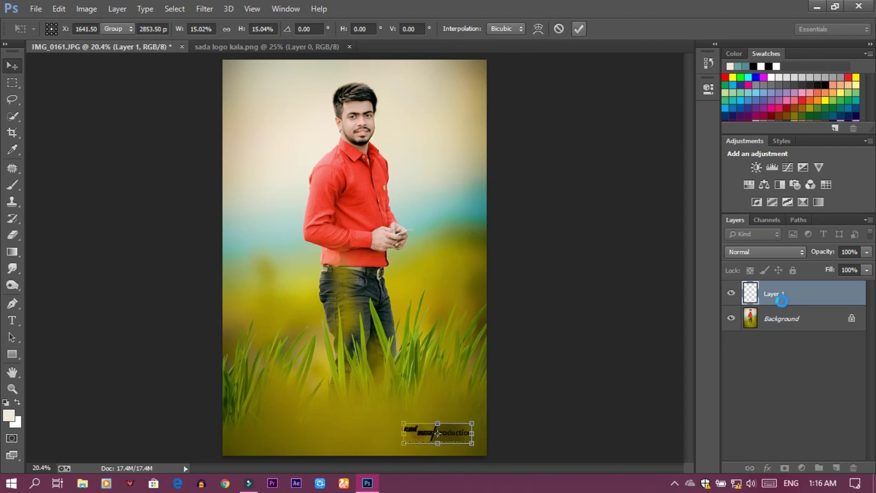
{"action": "key", "text": "ctrl+i"}
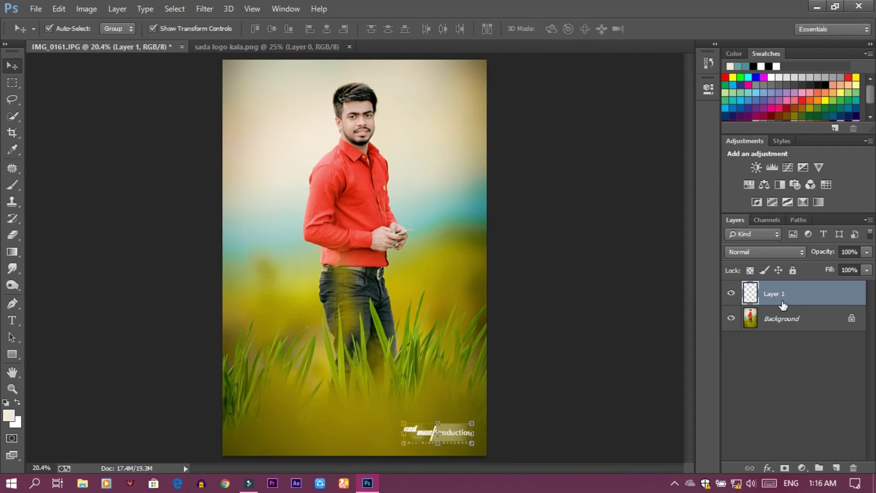
{"action": "left_click", "coordinate": [797, 322]}
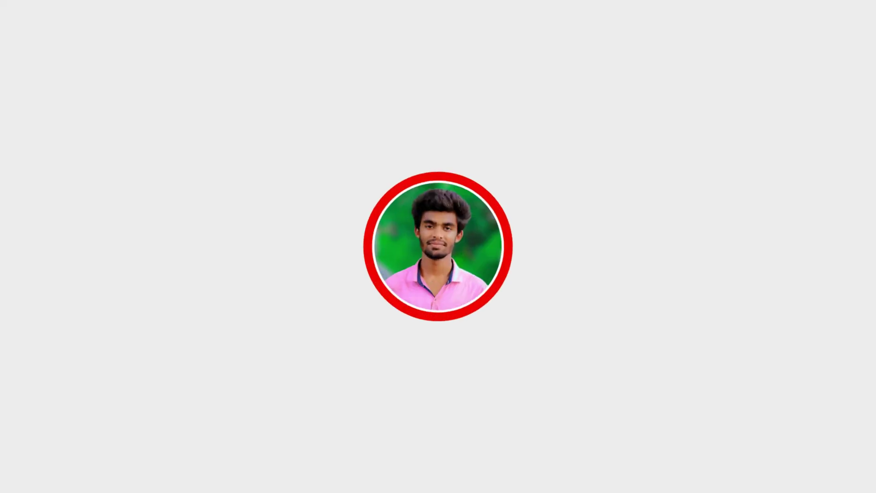